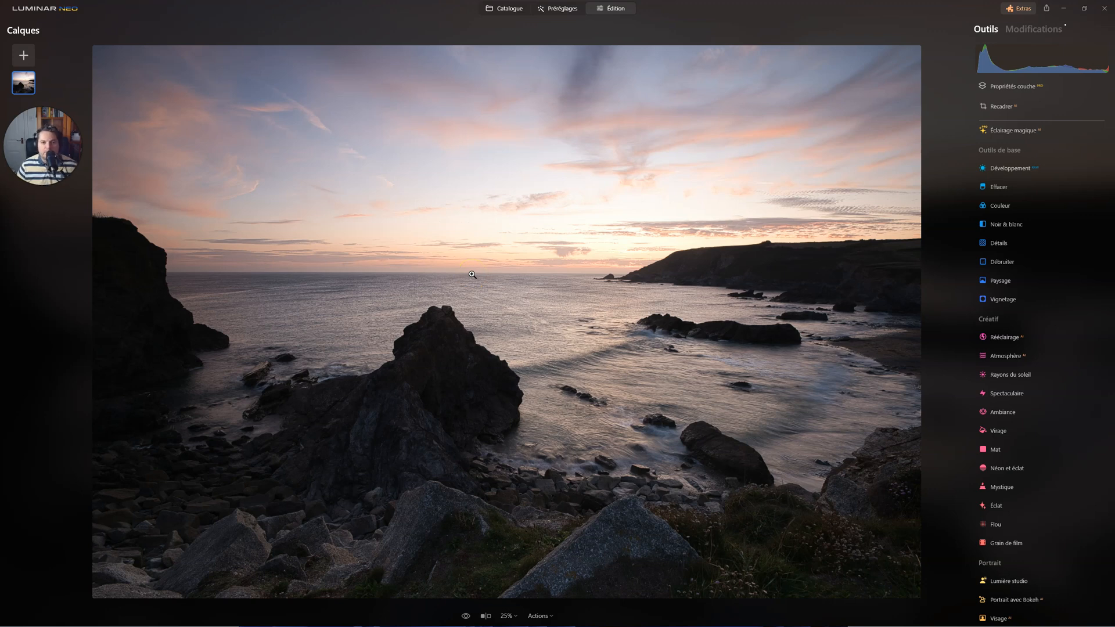
View the photo in the catalogue, and return to editing it.
left_click(519, 220)
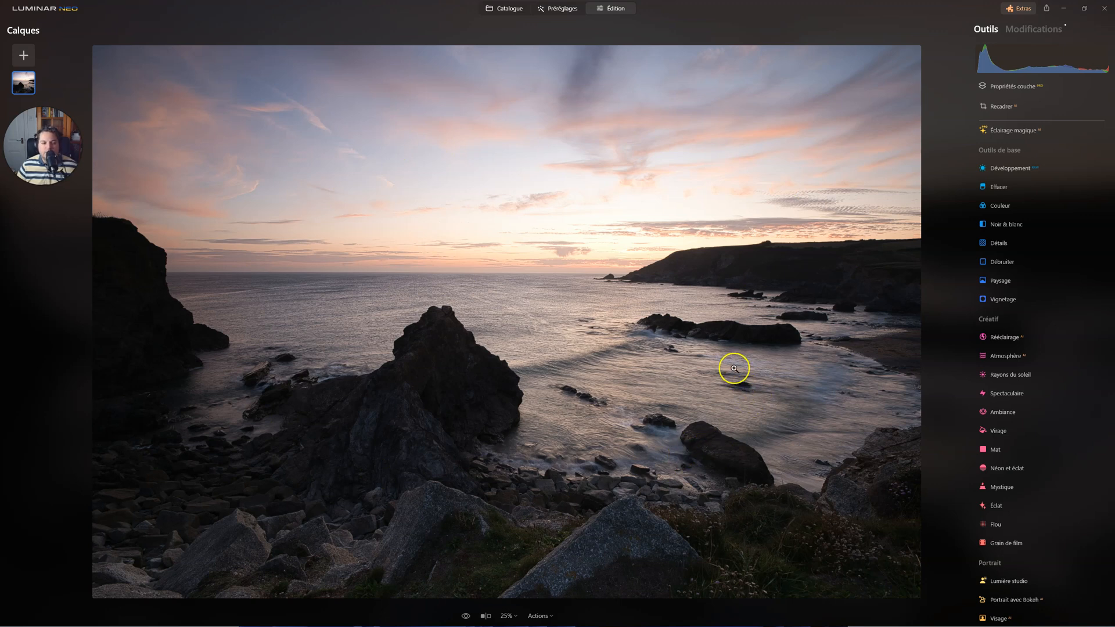
left_click(504, 8)
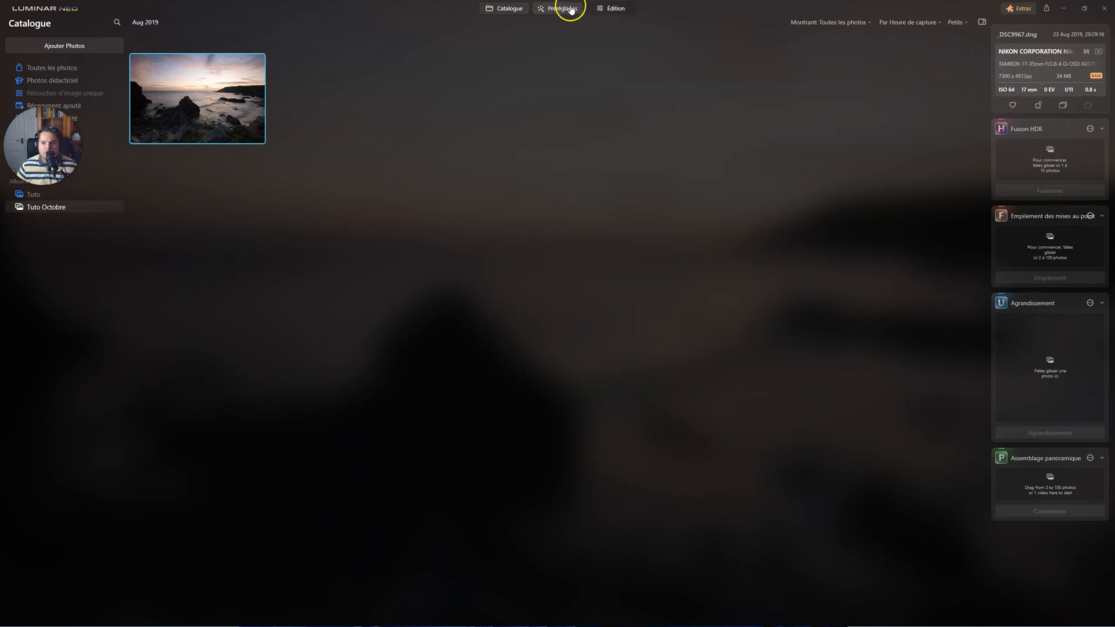
left_click(609, 9)
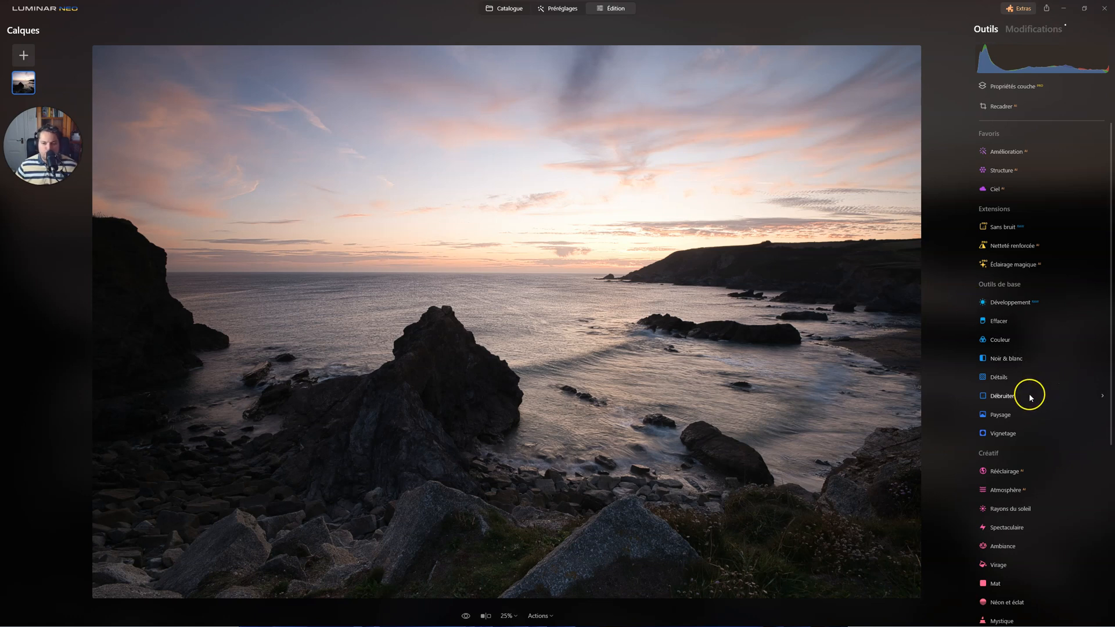
Enable automatic distortion corrections in the optics settings of the Développement tool.
left_click(1010, 301)
left_click(991, 412)
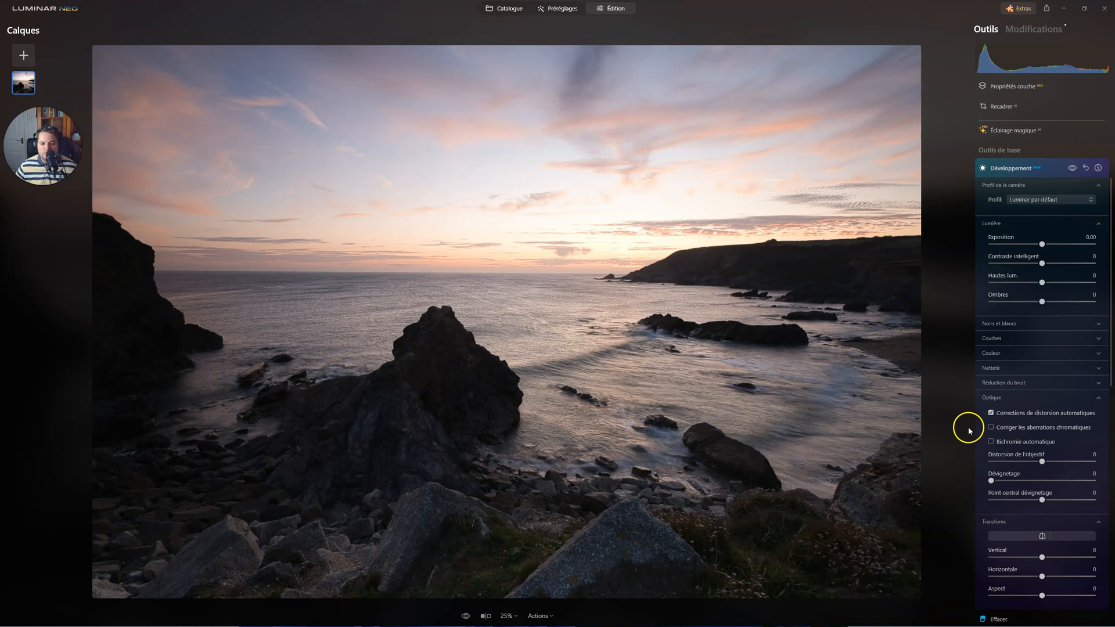
scroll(1065, 452, "down", 3)
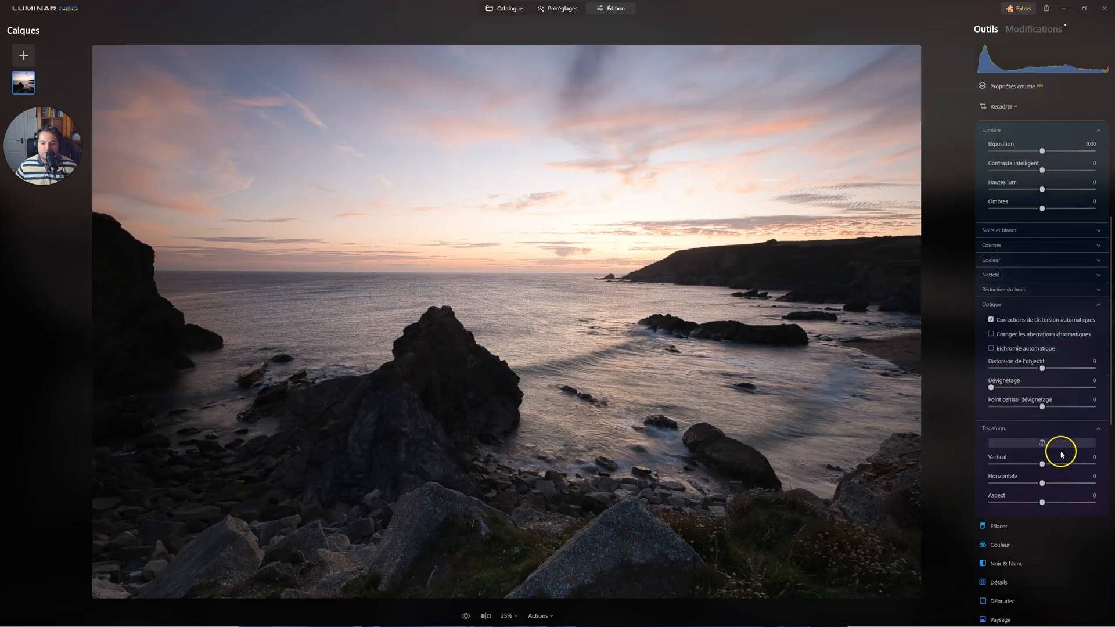
left_click(994, 418)
left_click(1001, 421)
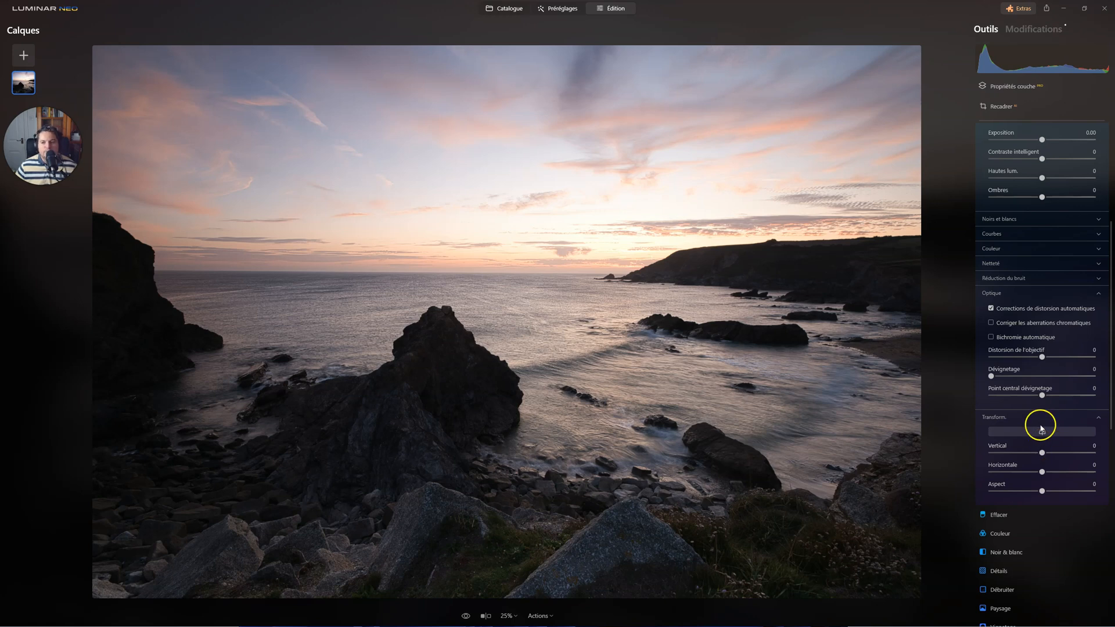
left_click(1004, 106)
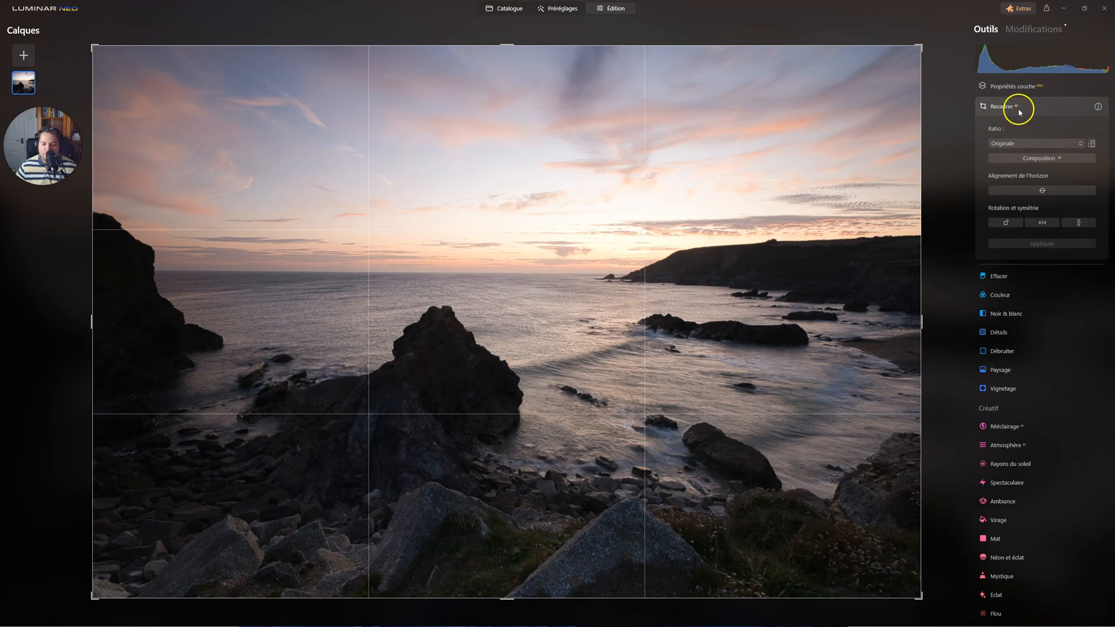
left_click(998, 107)
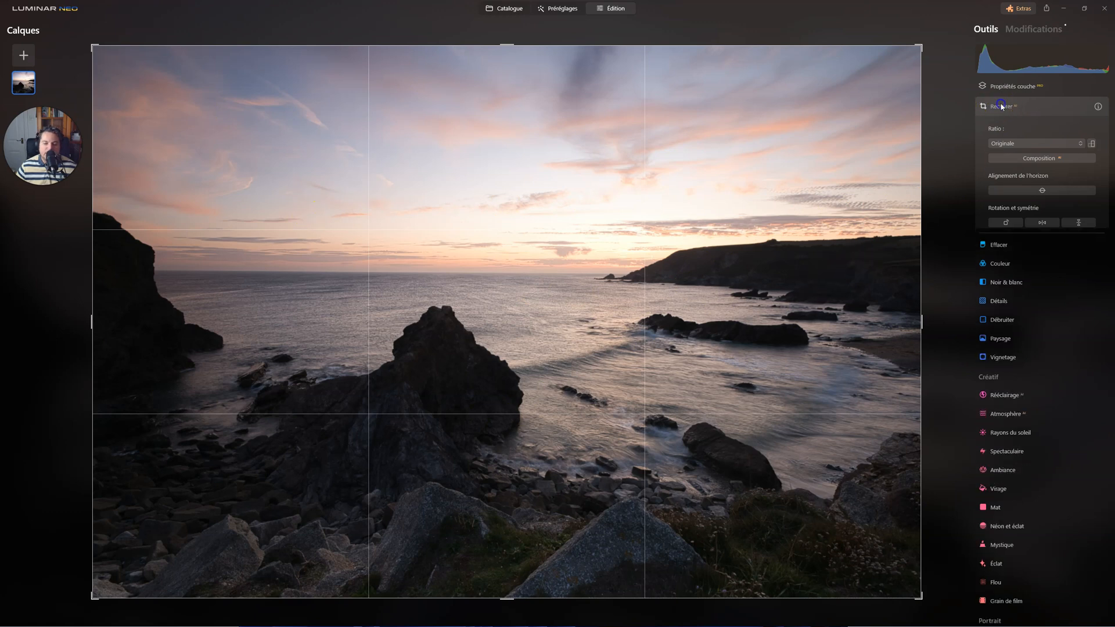
scroll(995, 244, "up", 5)
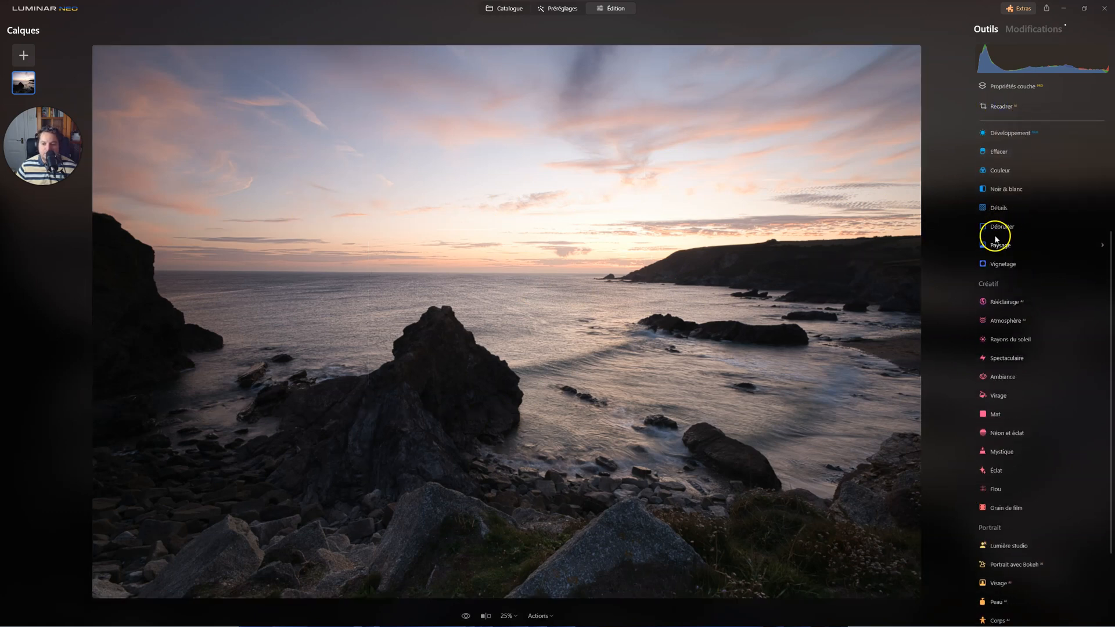
left_click(1004, 270)
scroll(1013, 391, "down", 5)
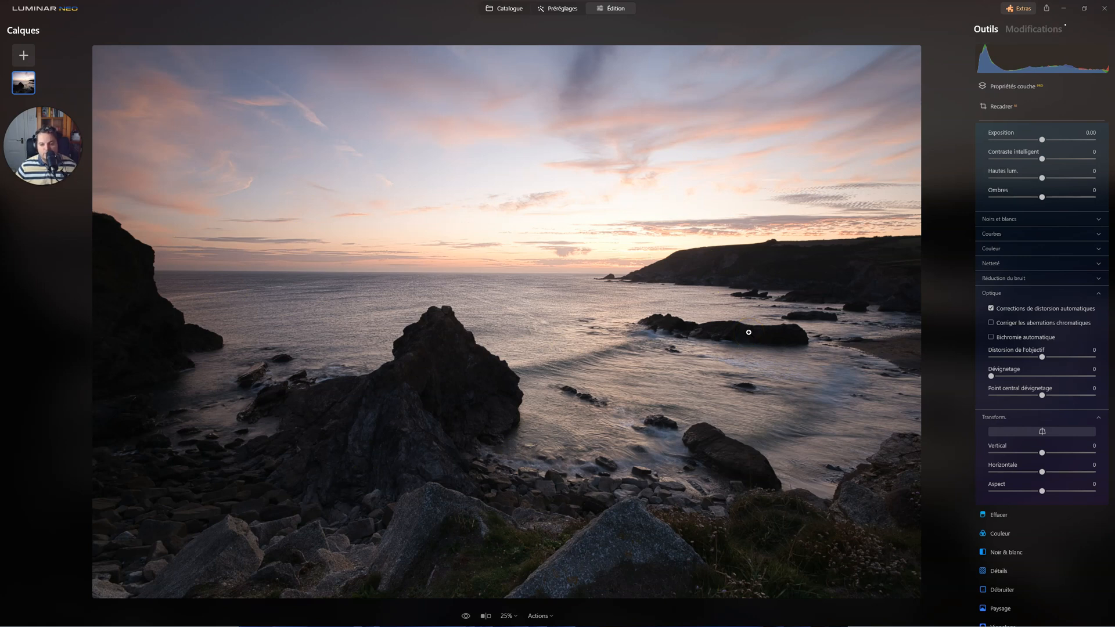
Correct the photo's perspective with Vertical set to 13 and Horizontale set to 17.
left_click(1050, 456)
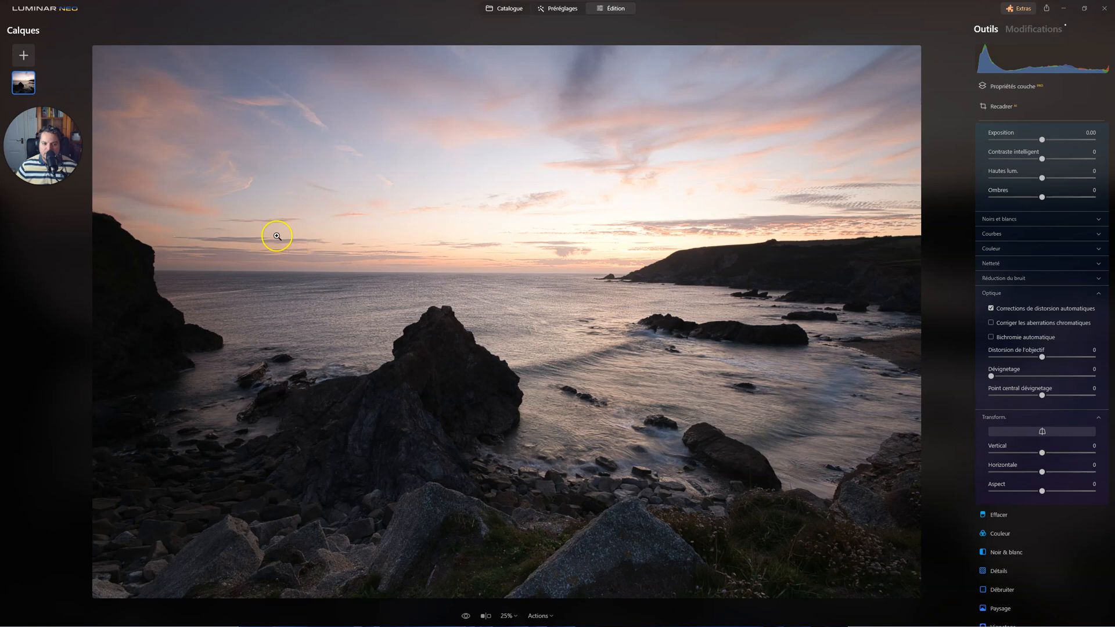
left_click_drag(1041, 452, 1052, 473)
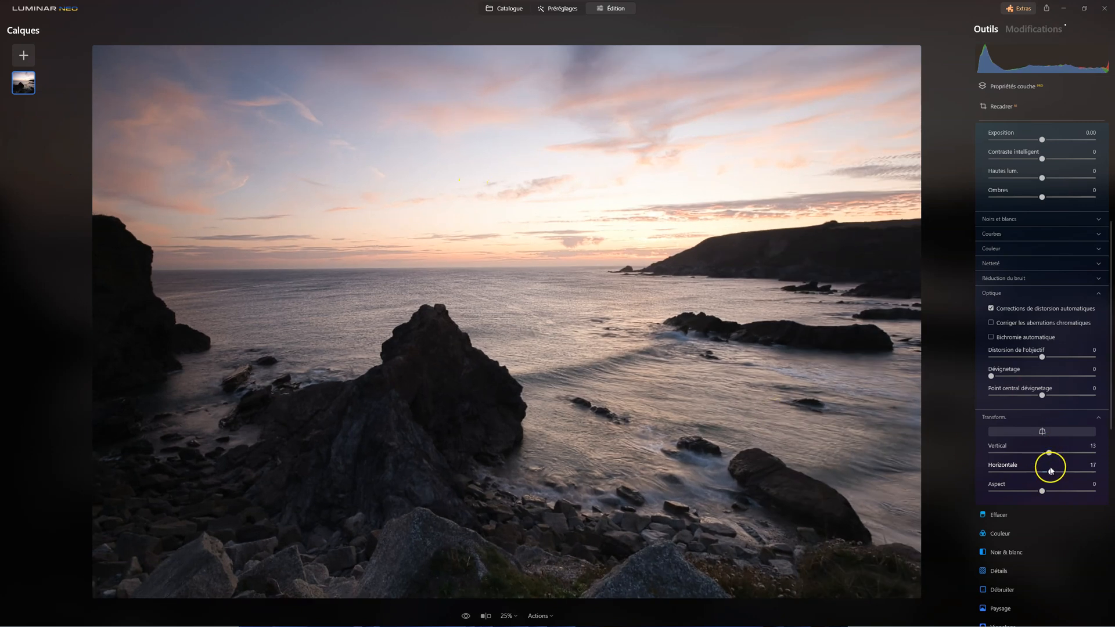
mouse_move(1055, 357)
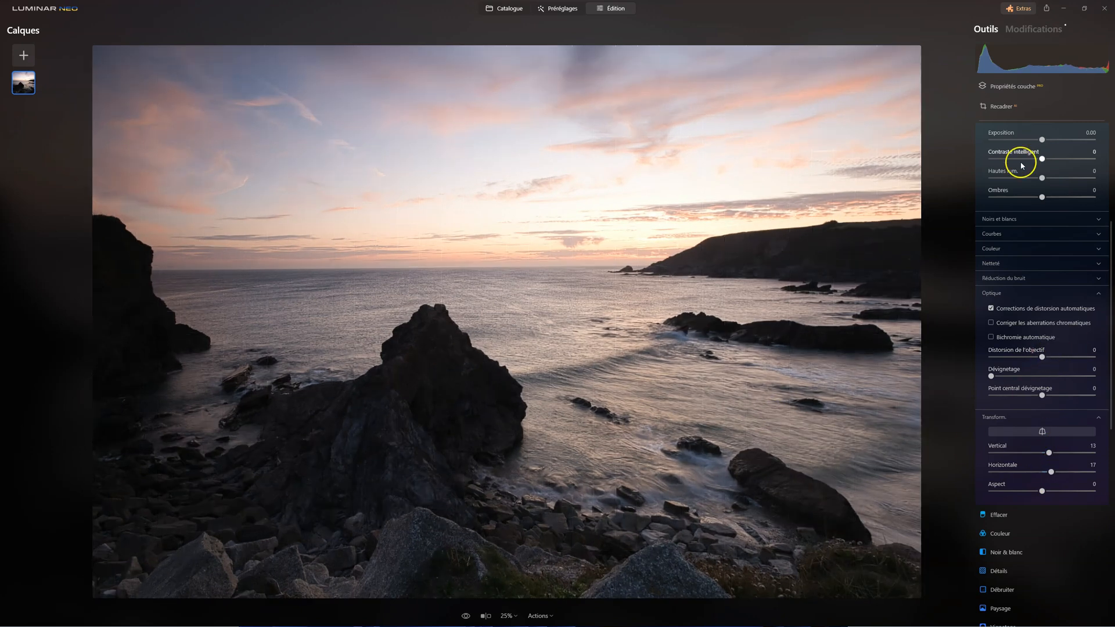
left_click(1012, 108)
left_click(931, 324)
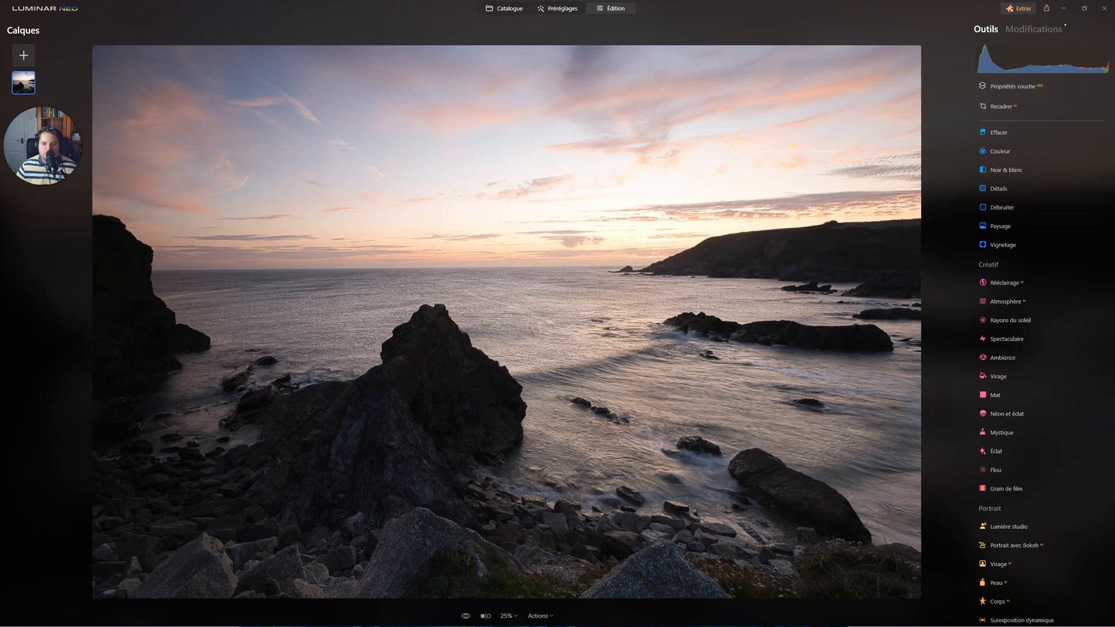
left_click(1002, 106)
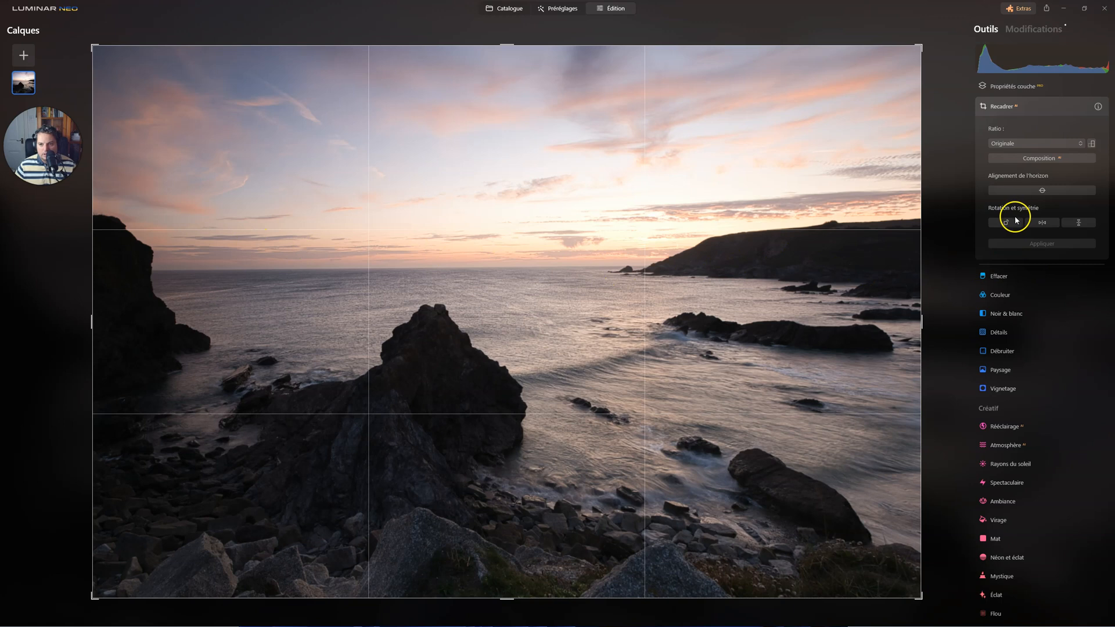
left_click(1025, 118)
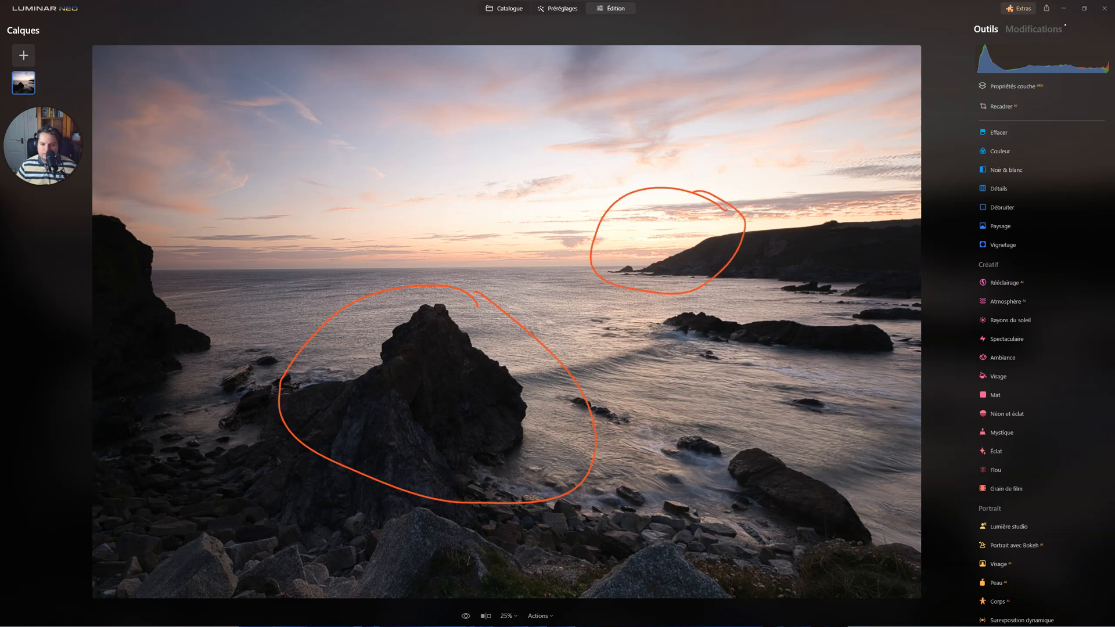
mouse_move(635, 255)
left_mouse_down()
mouse_move(689, 229)
mouse_move(687, 256)
left_mouse_up()
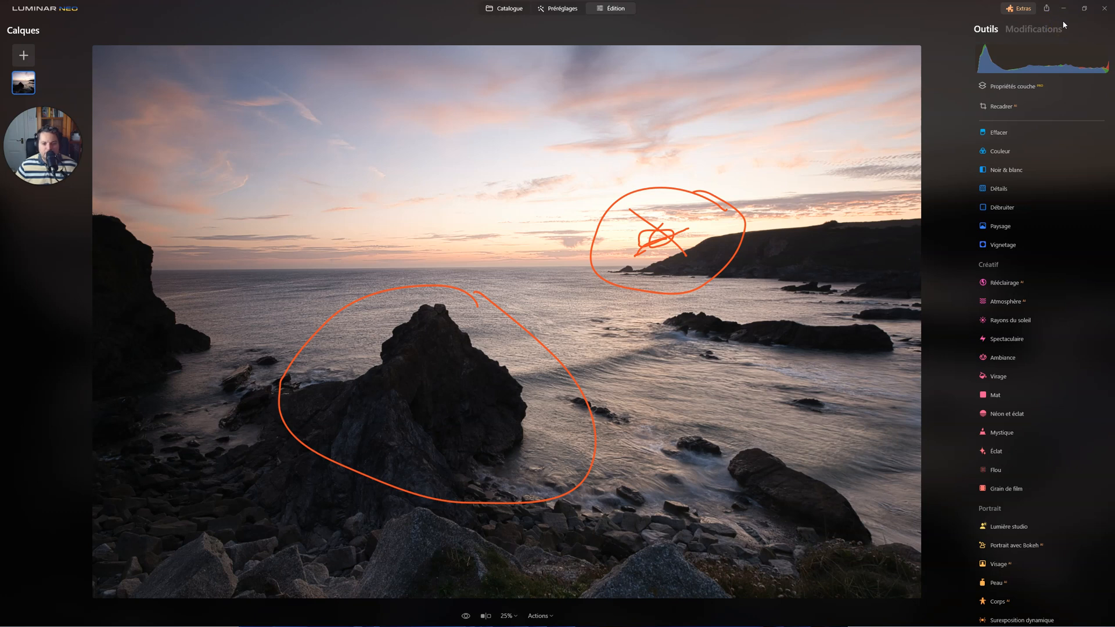
left_click_drag(405, 381, 542, 292)
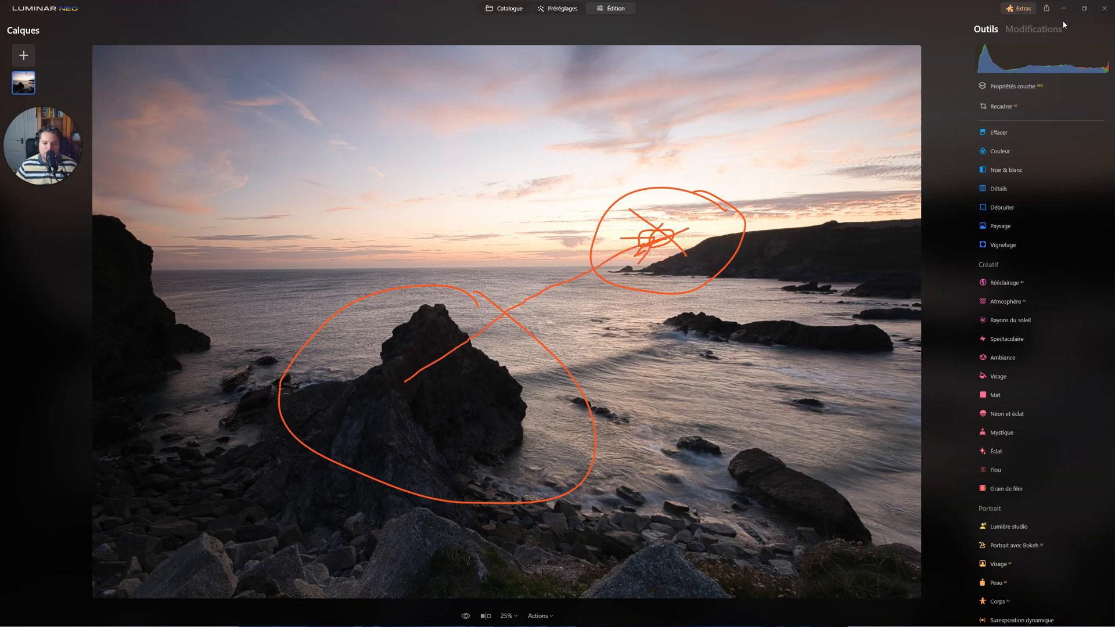
key("Escape")
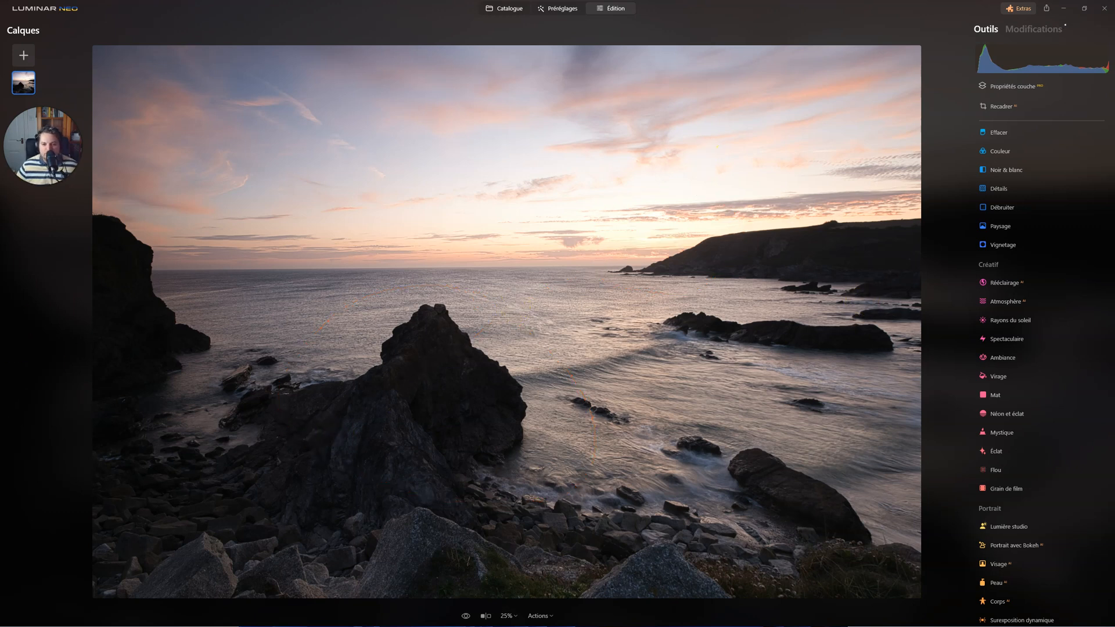
left_click_drag(908, 245, 666, 237)
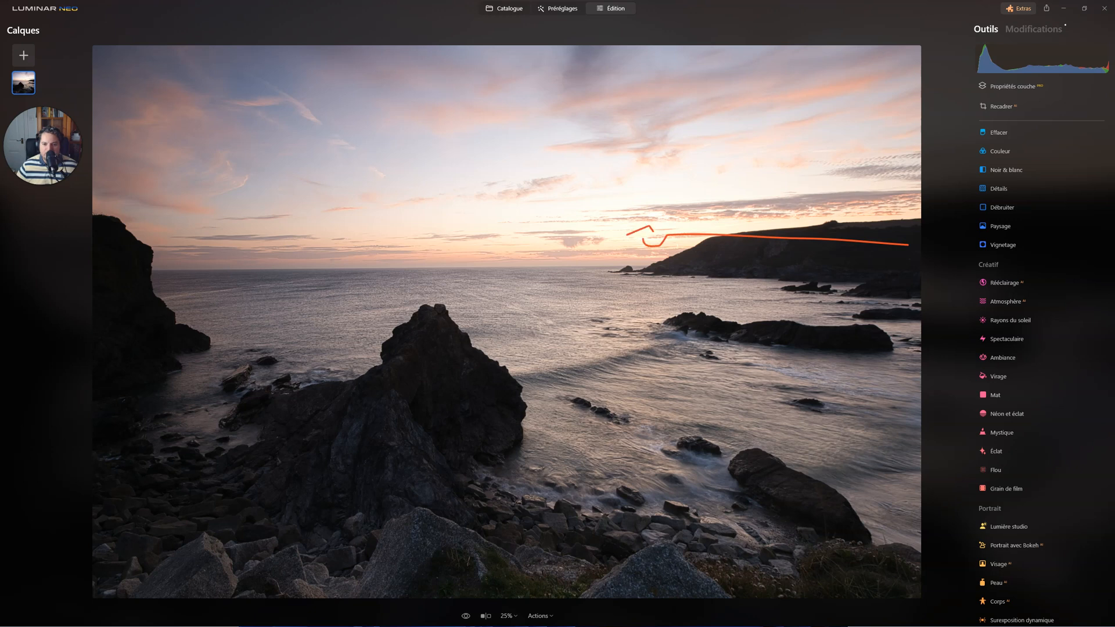
mouse_move(281, 442)
left_mouse_down()
mouse_move(506, 306)
mouse_move(597, 232)
left_mouse_up()
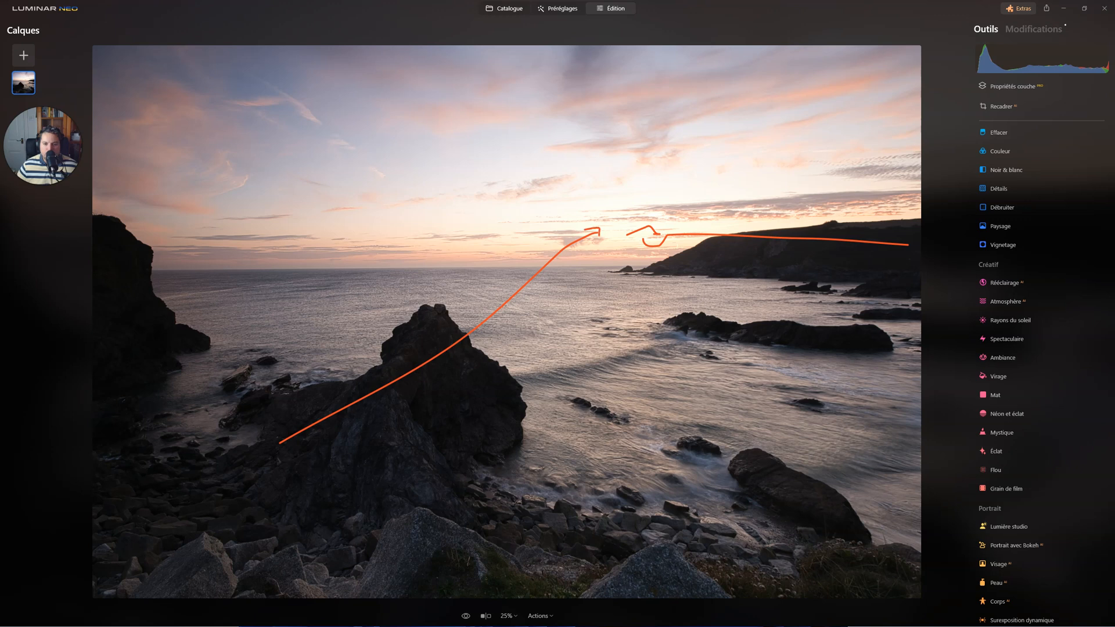
mouse_move(657, 563)
left_mouse_down()
mouse_move(225, 540)
mouse_move(290, 468)
mouse_move(307, 474)
left_mouse_up()
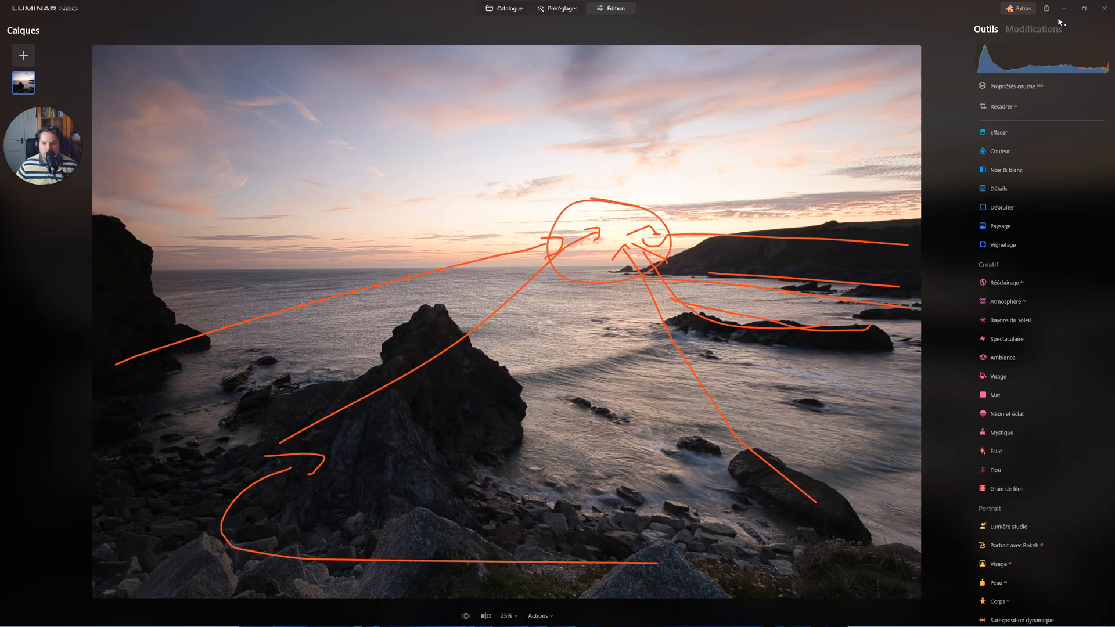
key("Escape")
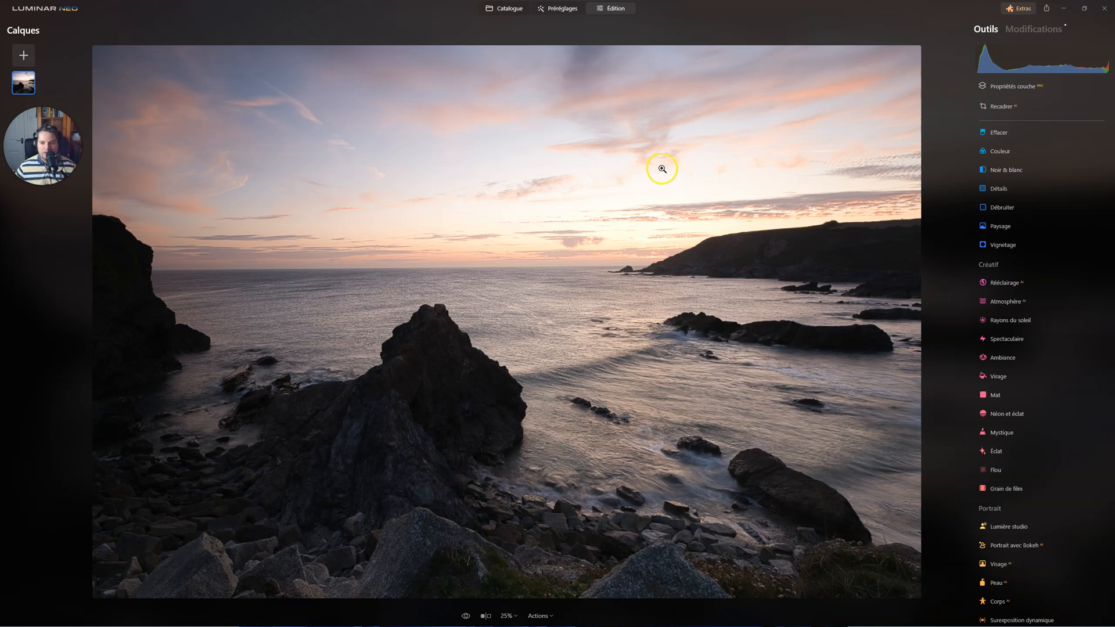
Change the camera profile in the Développement tool to Camera Flat.
scroll(1001, 266, "up", 3)
left_click(1012, 294)
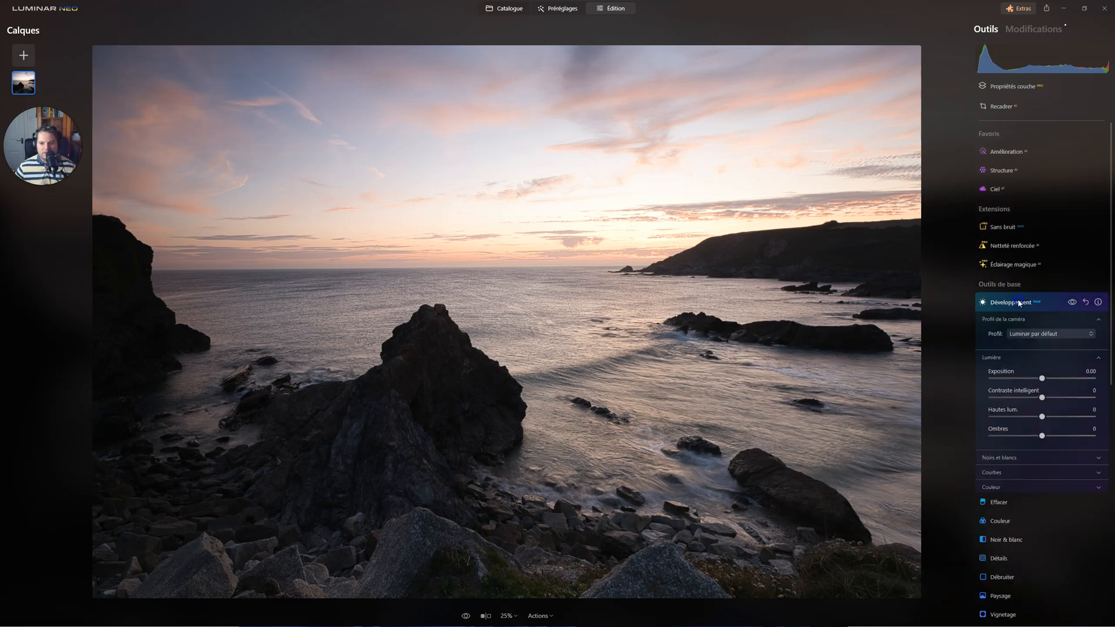
left_click(1038, 200)
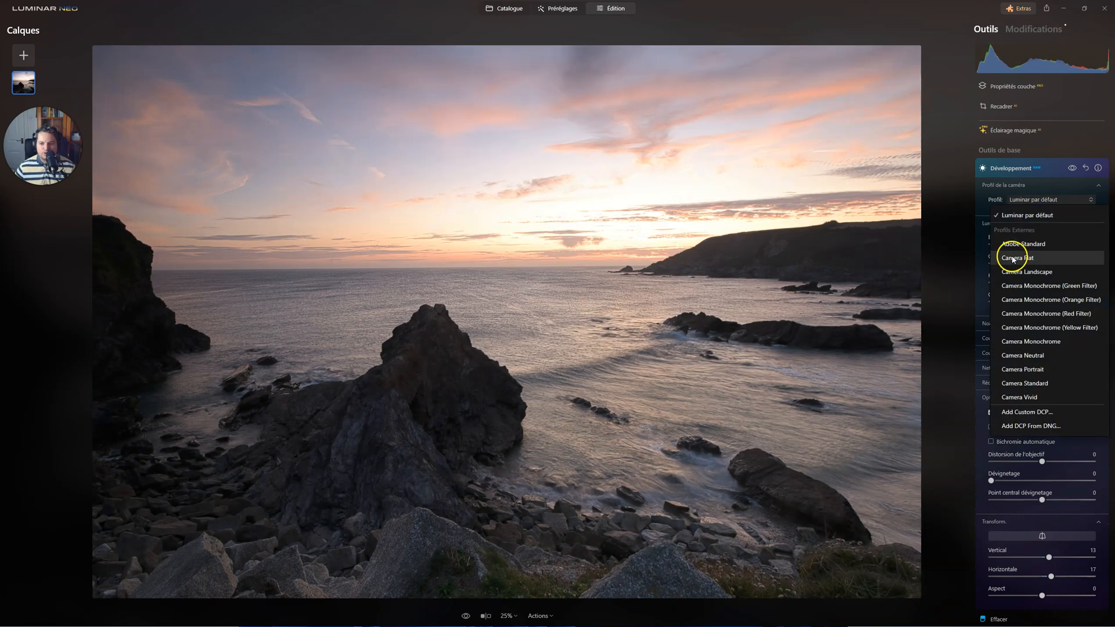
left_click(1012, 258)
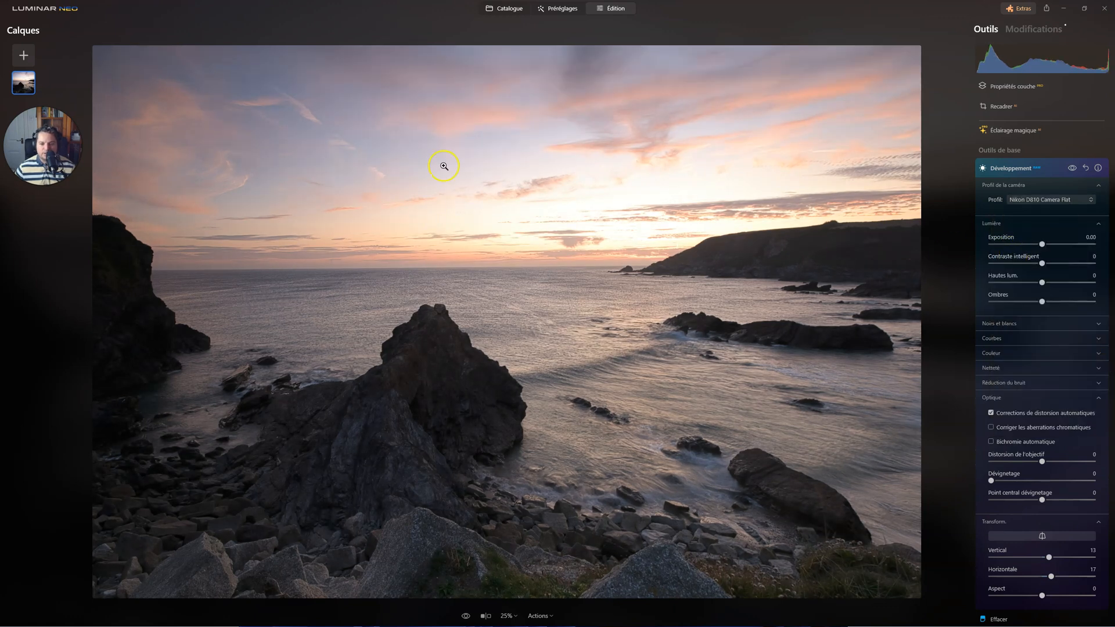
Recover the tonal range by setting Hautes lum. to -91 and Ombres to 29.
left_click_drag(1039, 299, 1056, 303)
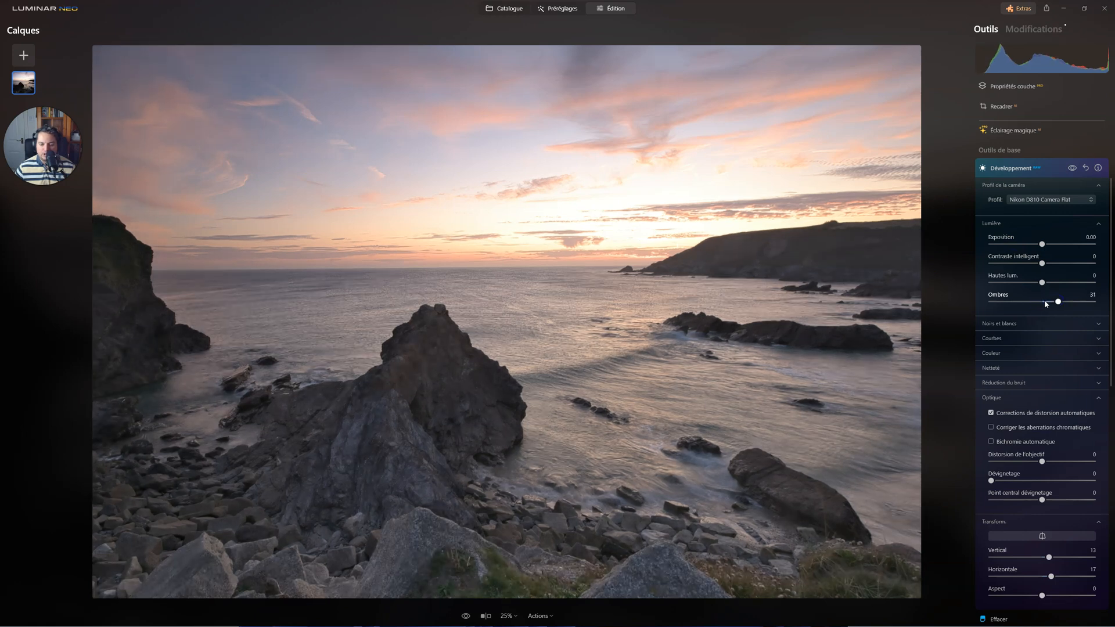
left_click(1007, 340)
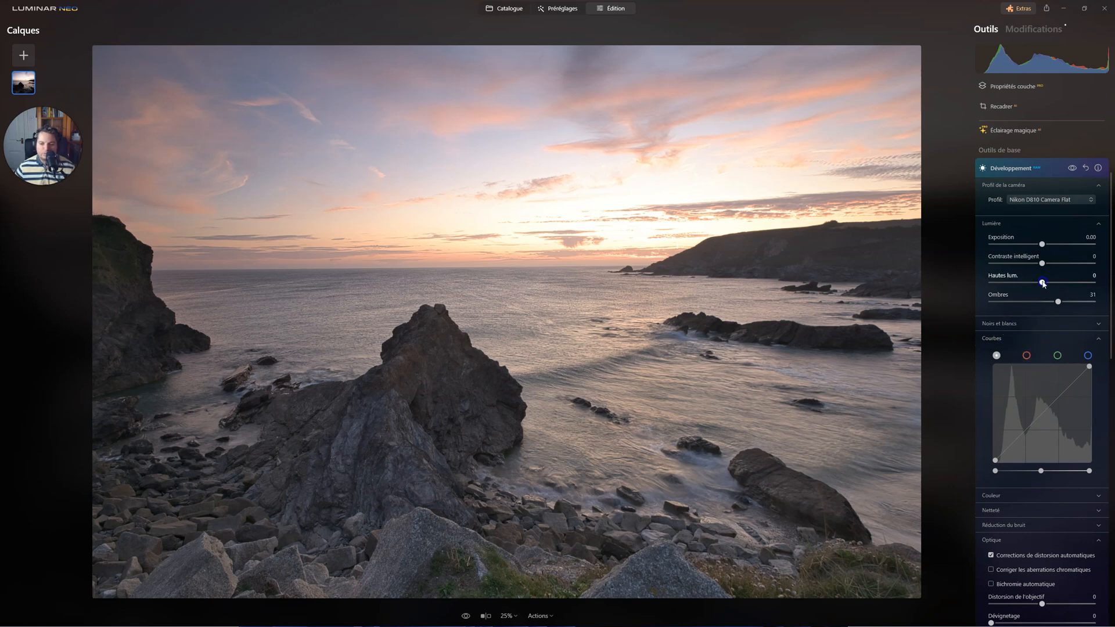
left_click_drag(1042, 283, 1014, 284)
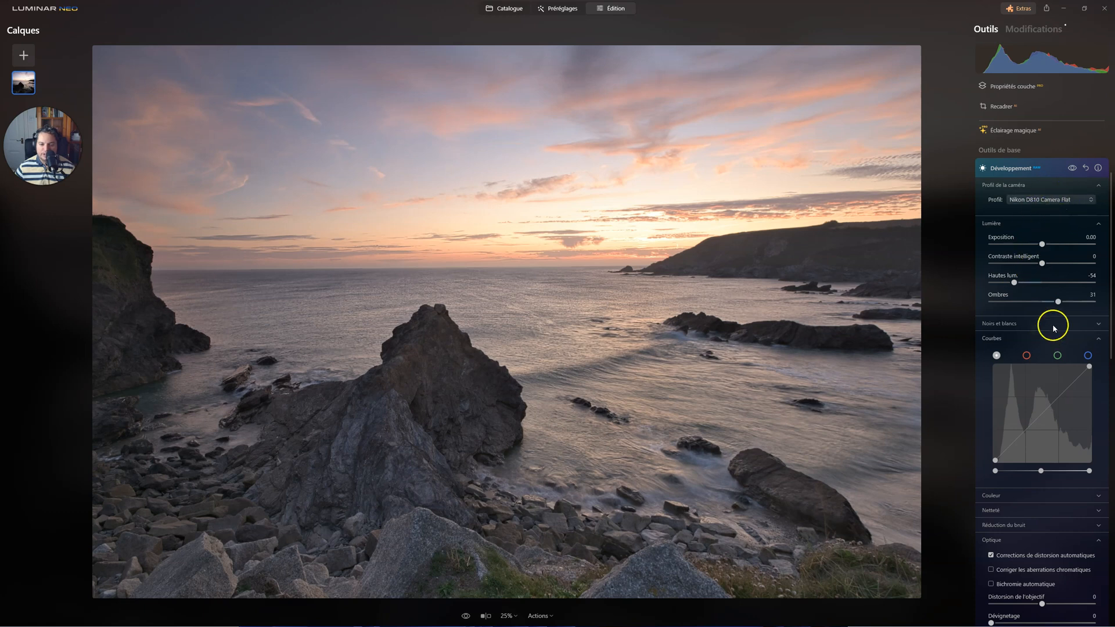
left_click_drag(1058, 301, 997, 282)
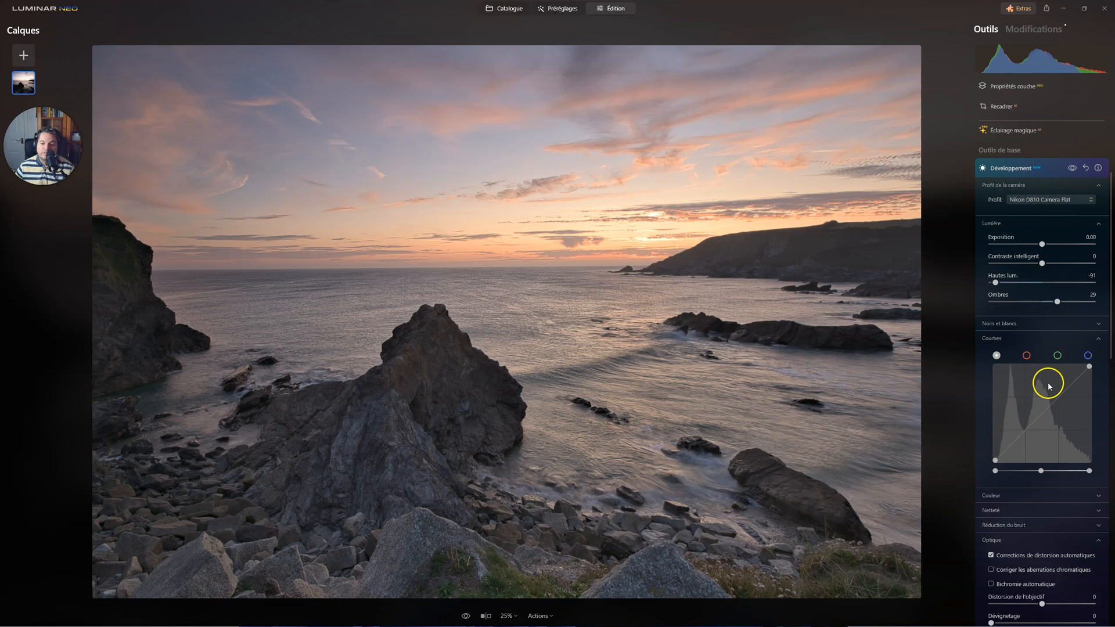
Set Blancs to -38 and Noirs to -4, and add a midtone point on the tone curve.
left_click(1008, 325)
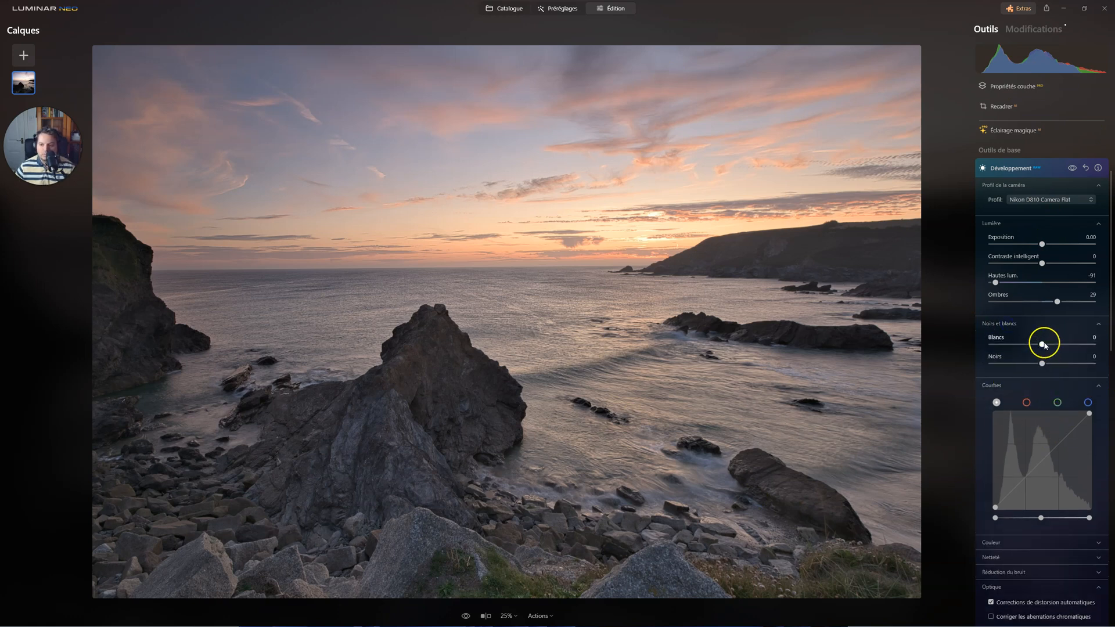
mouse_move(1041, 344)
left_mouse_down()
mouse_move(995, 352)
mouse_move(1023, 351)
left_mouse_up()
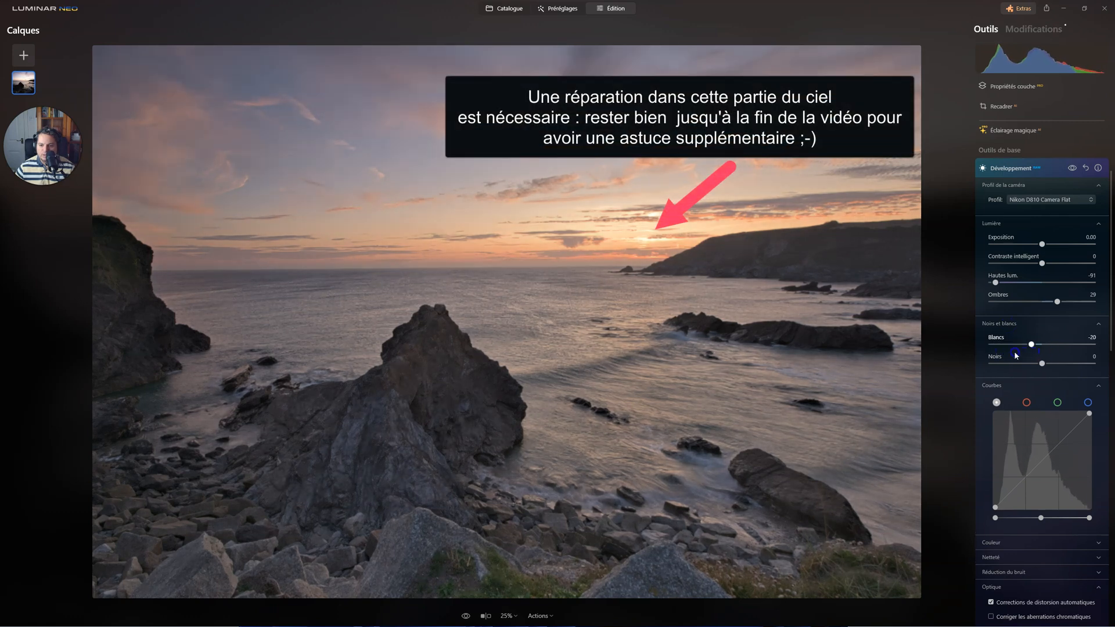
left_click_drag(1041, 365, 1037, 364)
left_click(1045, 461)
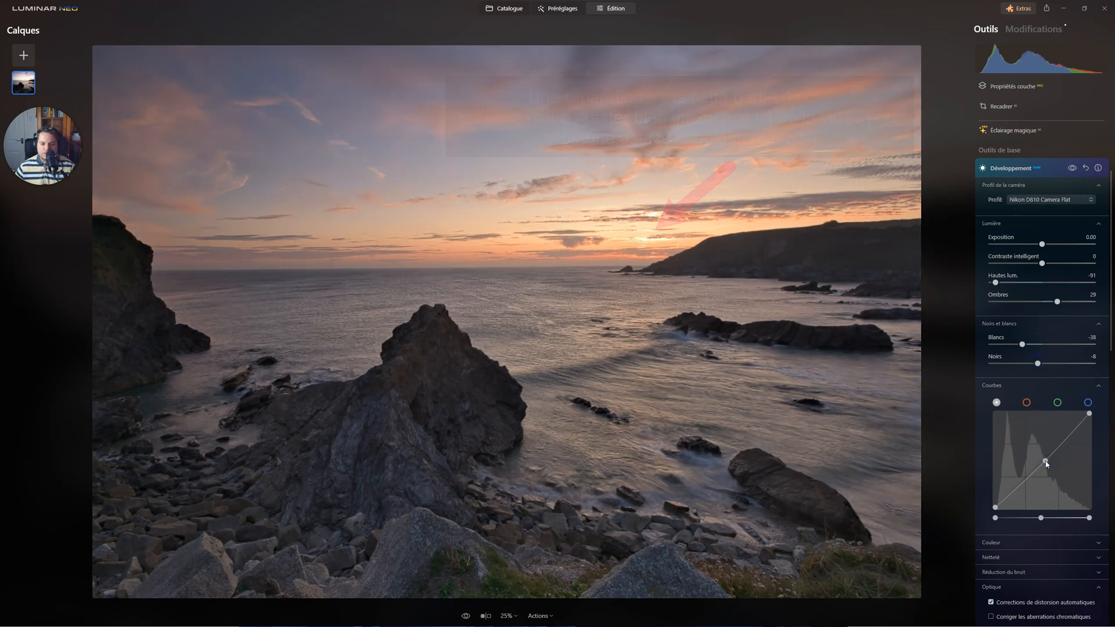
left_click(1022, 168)
Set Accent to 41 in the Amélioration tool.
scroll(1052, 259, "up", 3)
left_click(1013, 152)
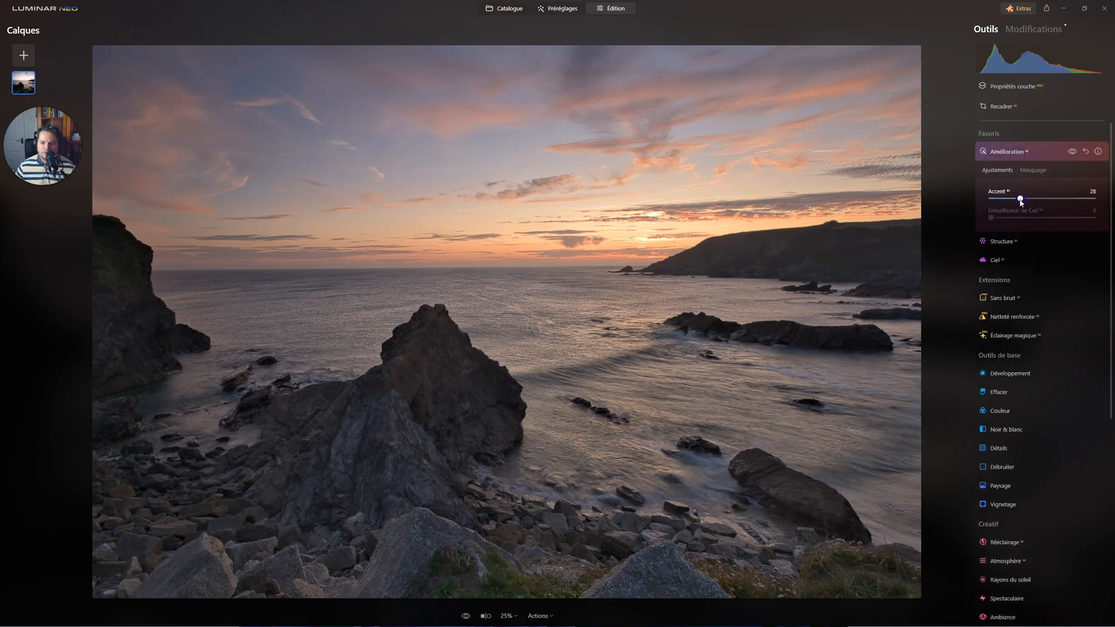
mouse_move(1021, 201)
left_mouse_down()
mouse_move(998, 198)
mouse_move(1045, 202)
mouse_move(997, 195)
mouse_move(1054, 198)
mouse_move(997, 200)
mouse_move(1033, 198)
left_mouse_up()
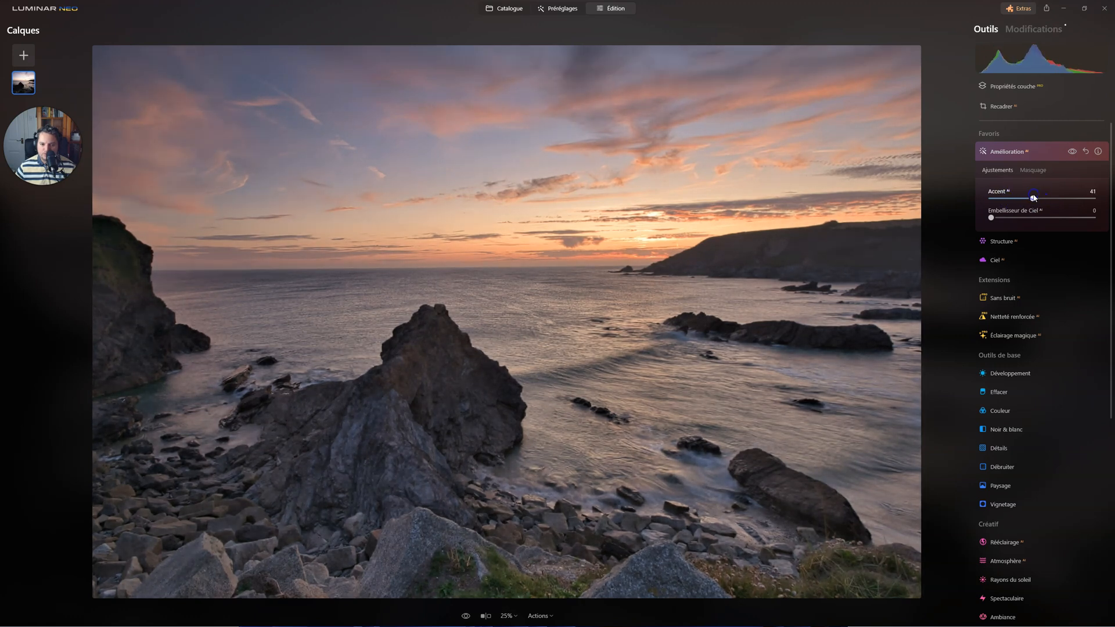
Try Accent at 35 and the Nuageux white balance preset in the applied raw Développement edit.
mouse_move(1035, 198)
left_mouse_down()
mouse_move(1013, 202)
mouse_move(1025, 202)
left_mouse_up()
left_click(1017, 30)
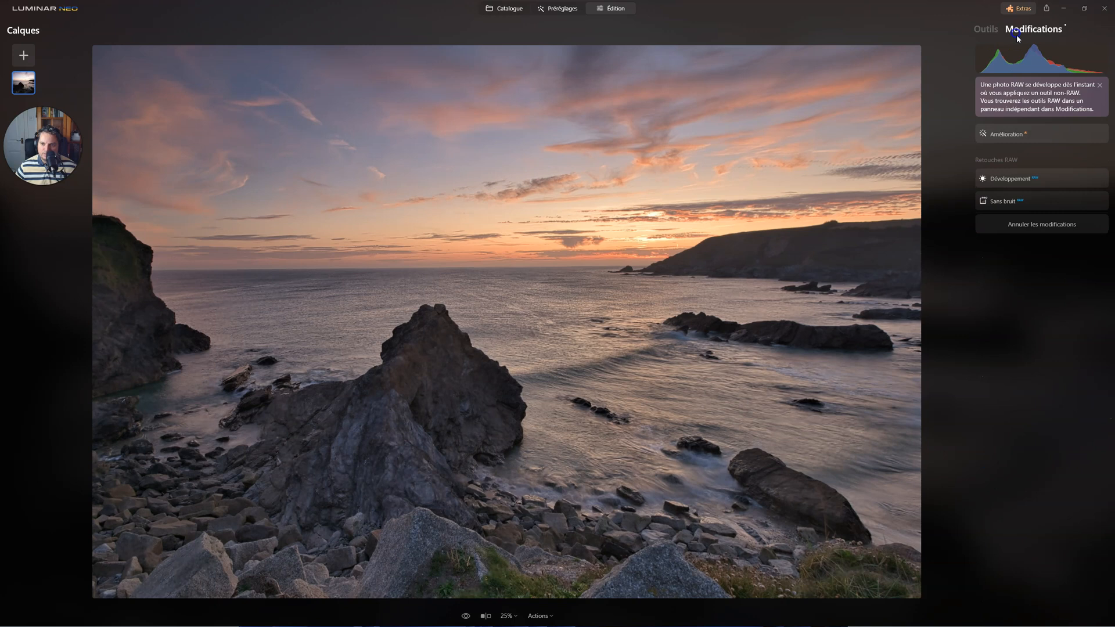
left_click(1011, 246)
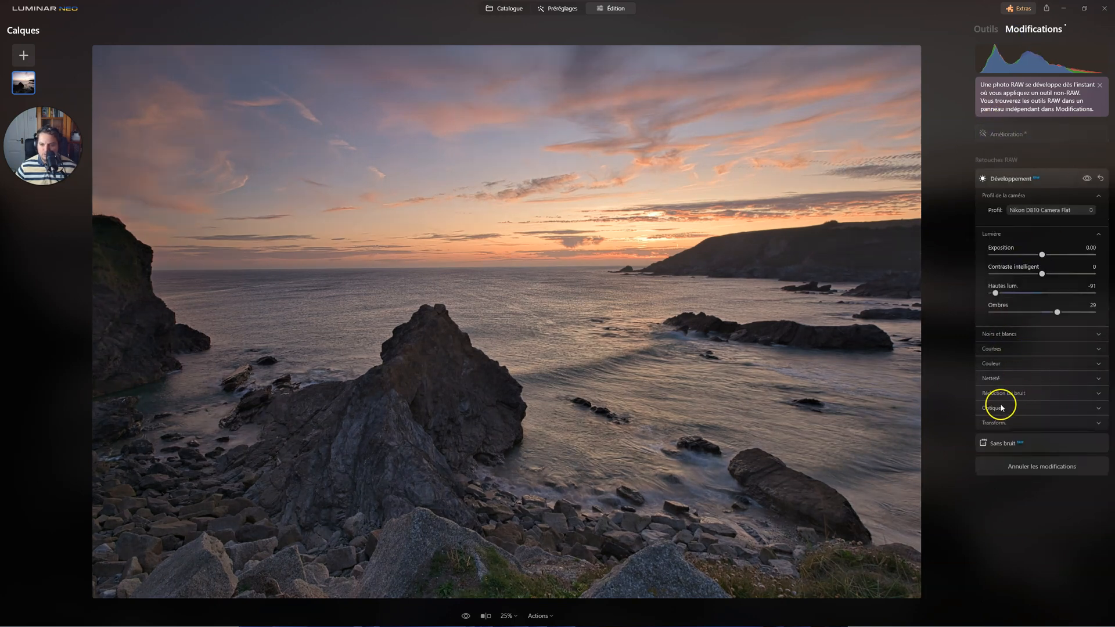
left_click(991, 350)
left_click(987, 507)
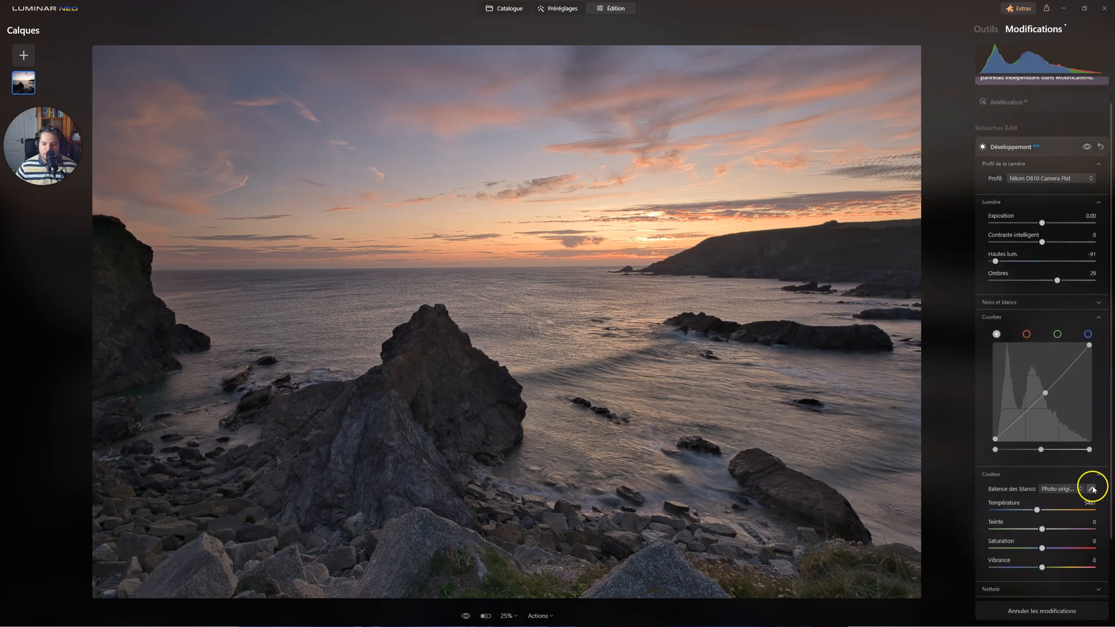
left_click(1069, 488)
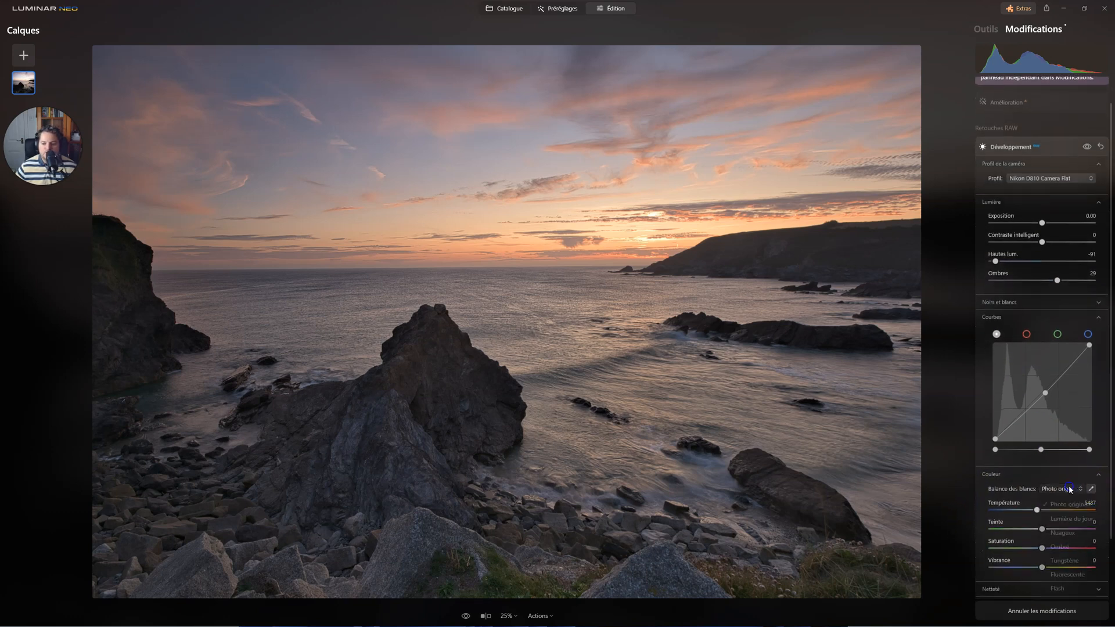
left_click(1065, 533)
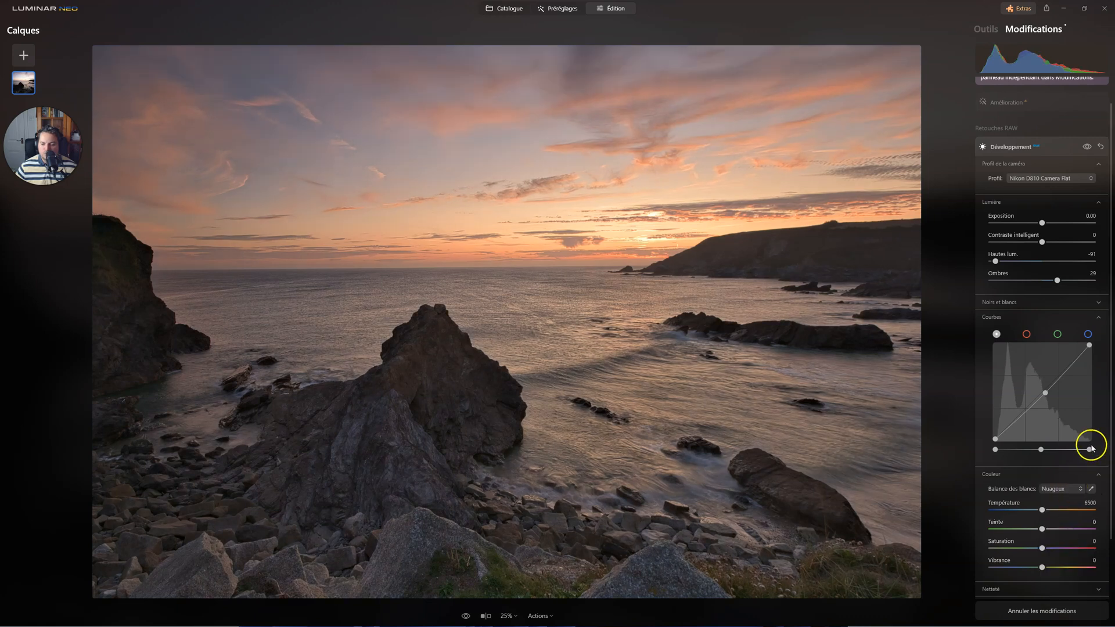
Sample the water between the rocks as the neutral colour for white balance, and set Température to 5397.
left_click(1090, 489)
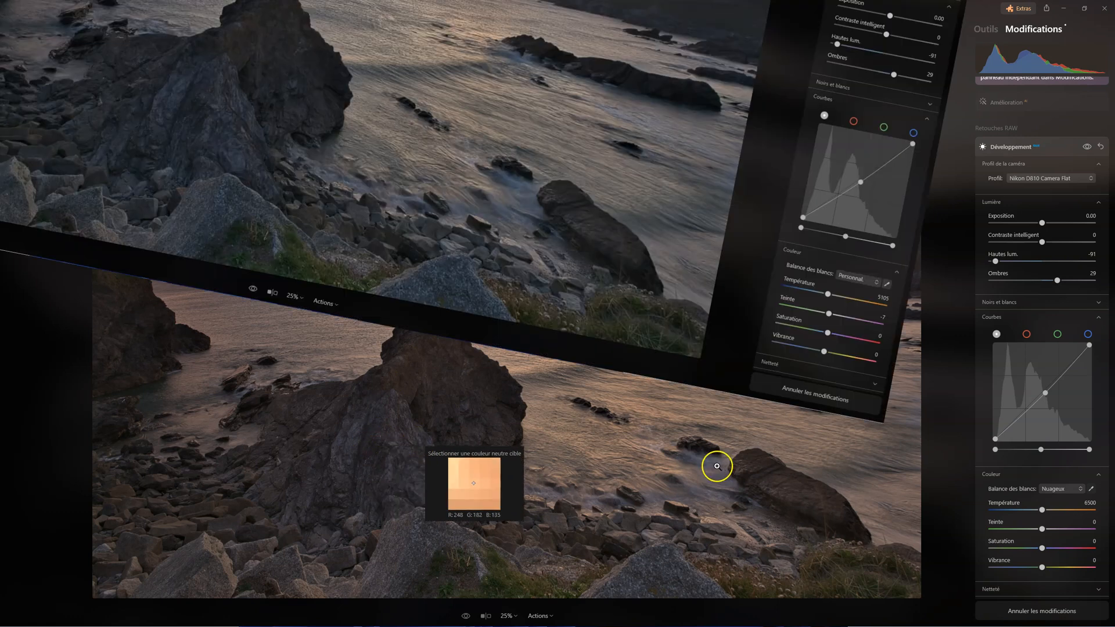
left_click(700, 474)
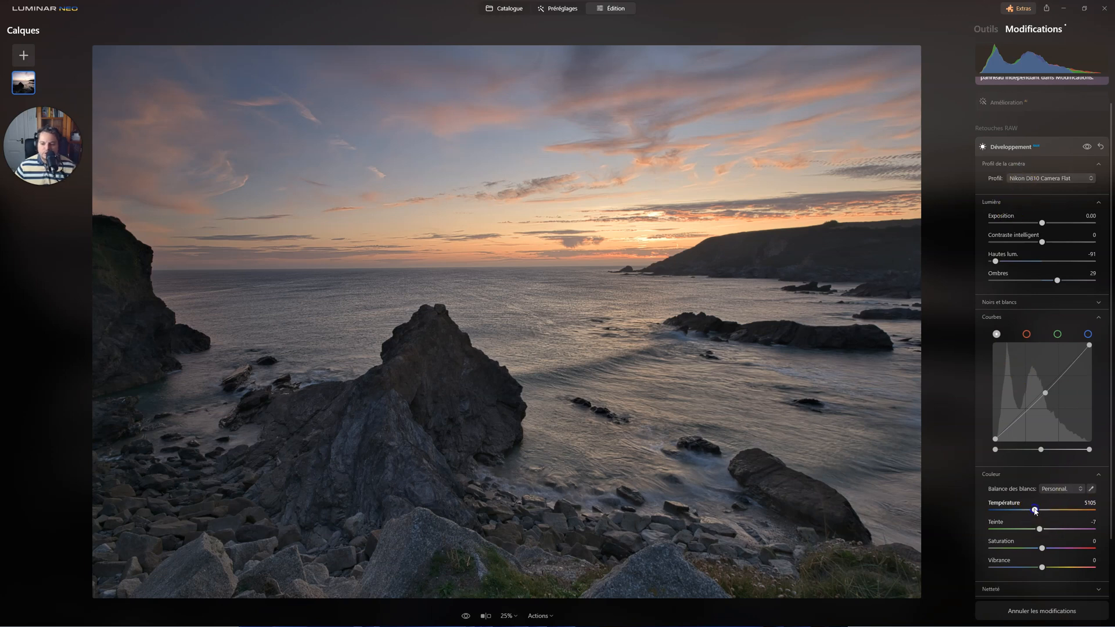
left_click_drag(1034, 511, 1032, 508)
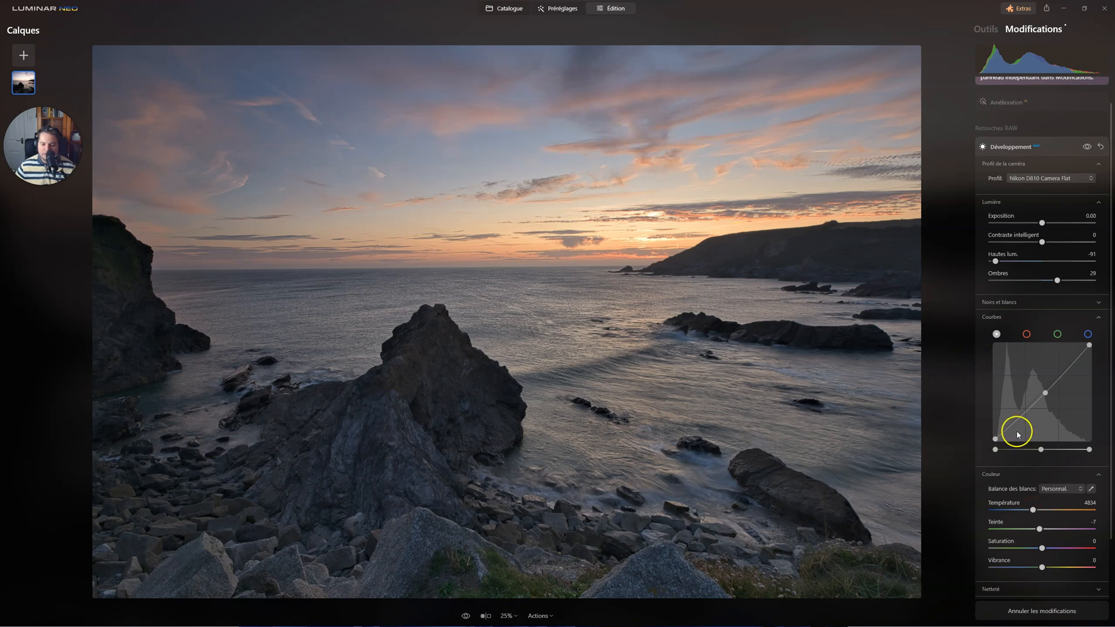
left_click_drag(1034, 511, 1032, 509)
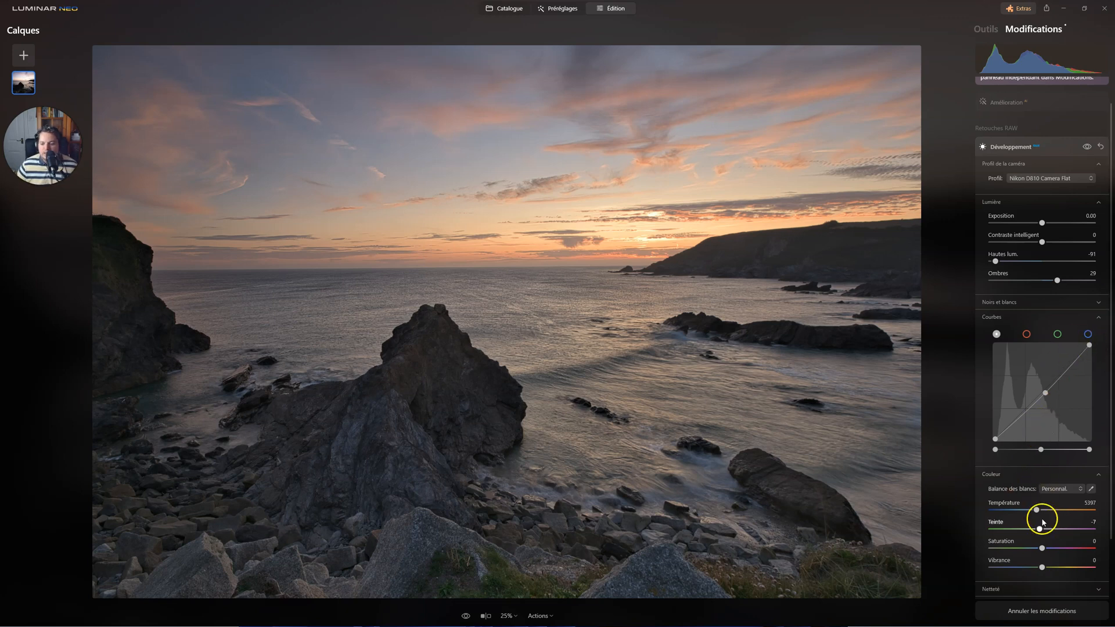
left_click(842, 316)
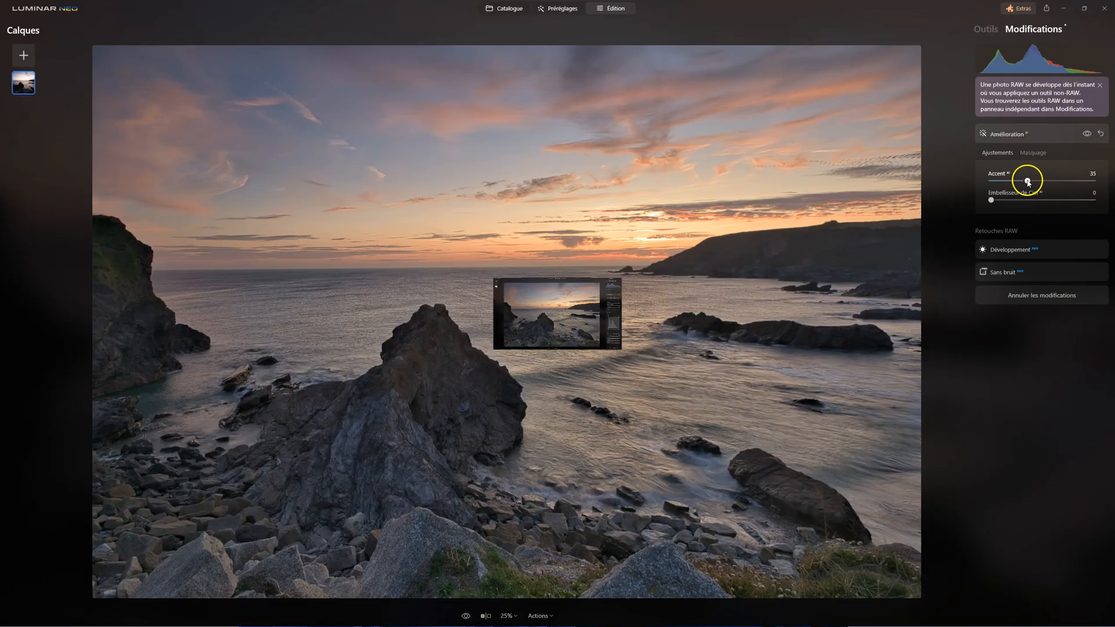
Lower Accent to about 20 in the applied Amélioration edit and return to the list of tools.
left_click(1088, 133)
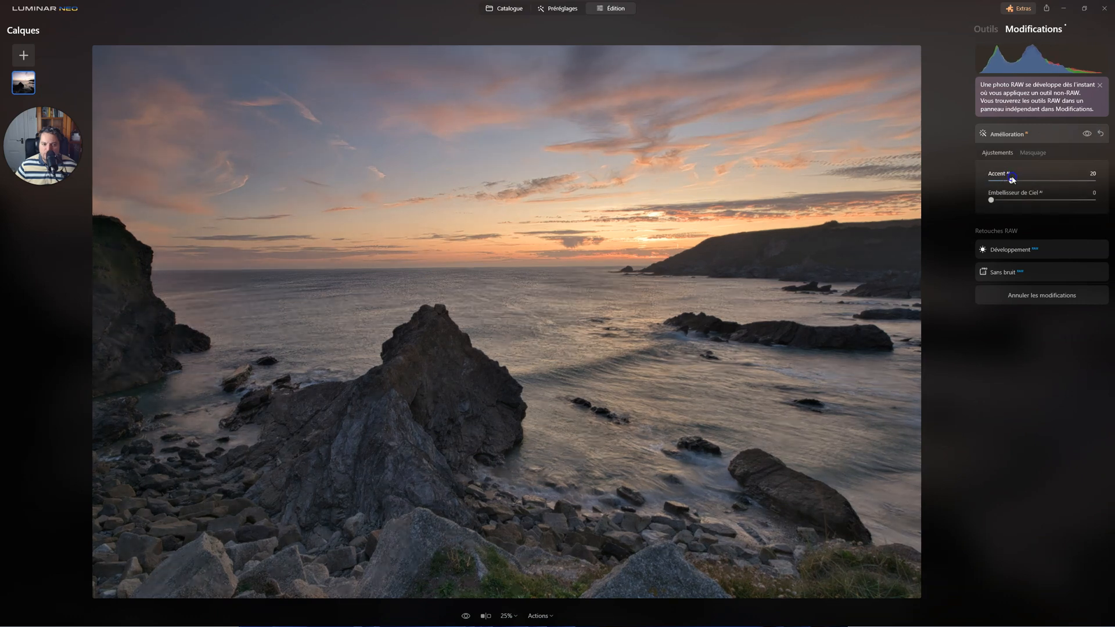
left_click(1006, 179)
left_click(1003, 138)
left_click(986, 29)
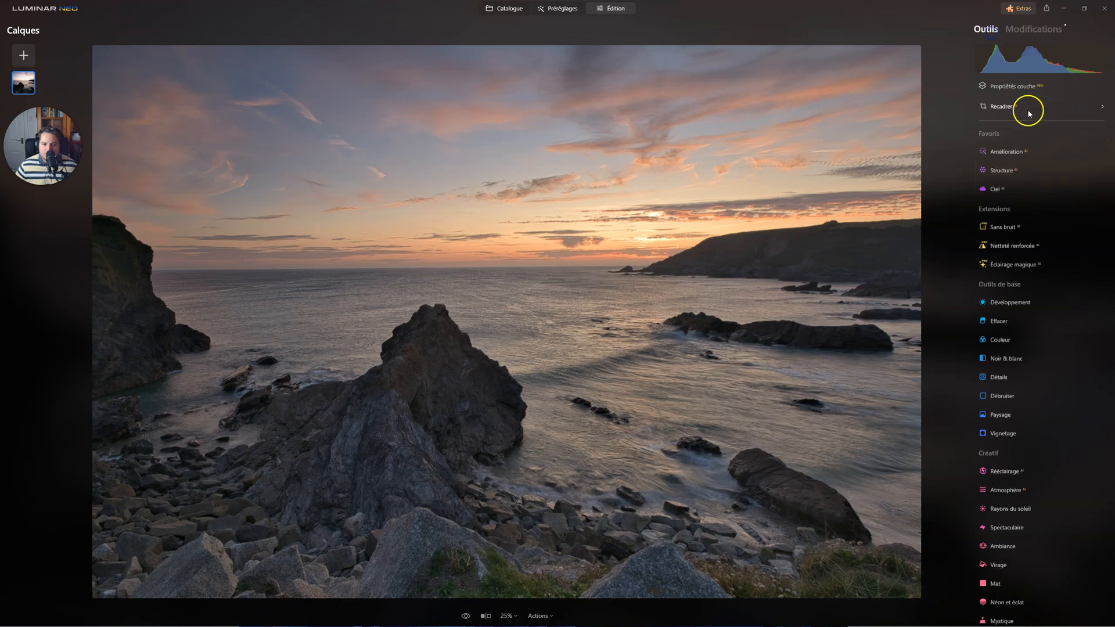
In Supercontraste, set Points forts Contraste to 13 with balance -30, Contraste de tons moyens to 14 with balance -1, and Contraste d'ombres to 19 with balance 37.
scroll(1039, 441, "down", 5)
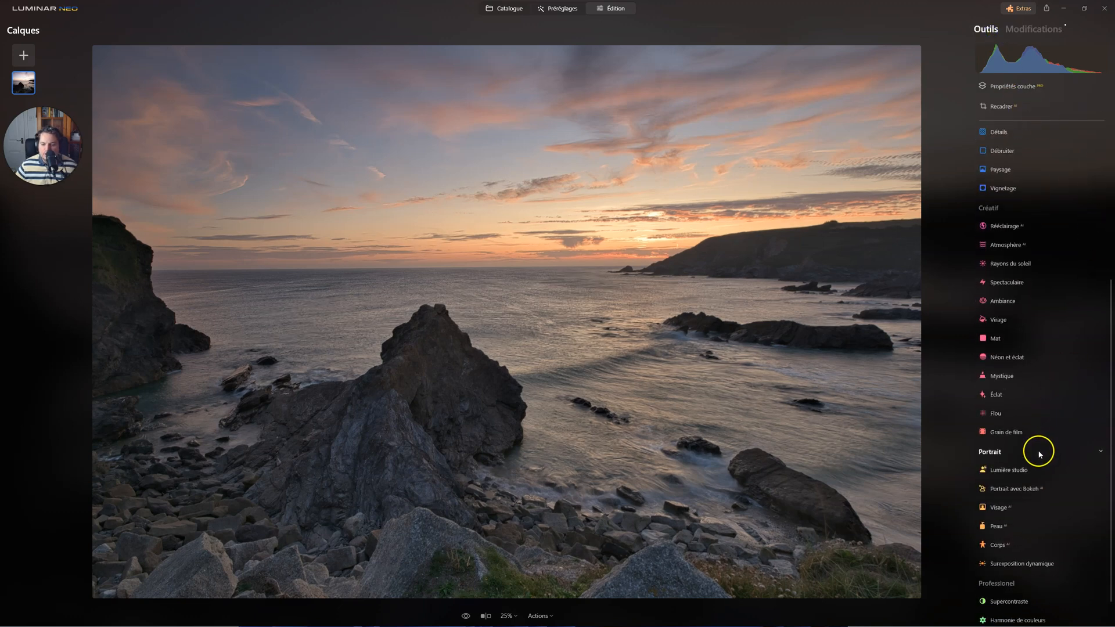
left_click(1008, 562)
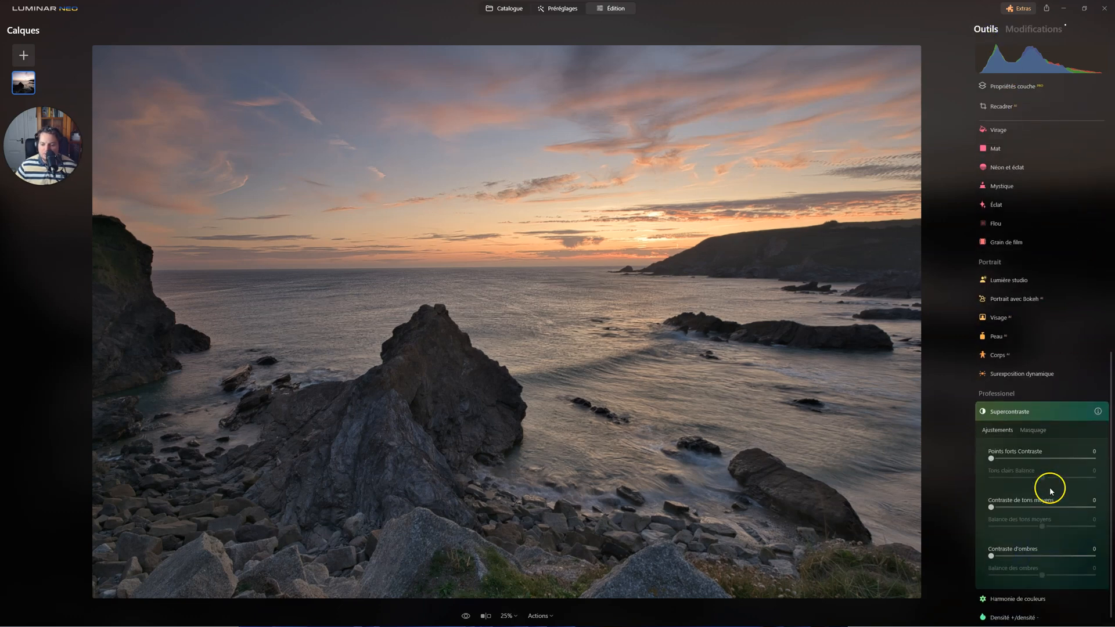
mouse_move(996, 541)
left_mouse_down()
mouse_move(1021, 538)
mouse_move(1033, 557)
mouse_move(1071, 559)
mouse_move(1011, 539)
left_mouse_up()
left_click_drag(990, 490, 1036, 511)
left_click_drag(997, 442, 1027, 462)
Compare the photo with and without the Supercontraste effect.
left_click(1073, 394)
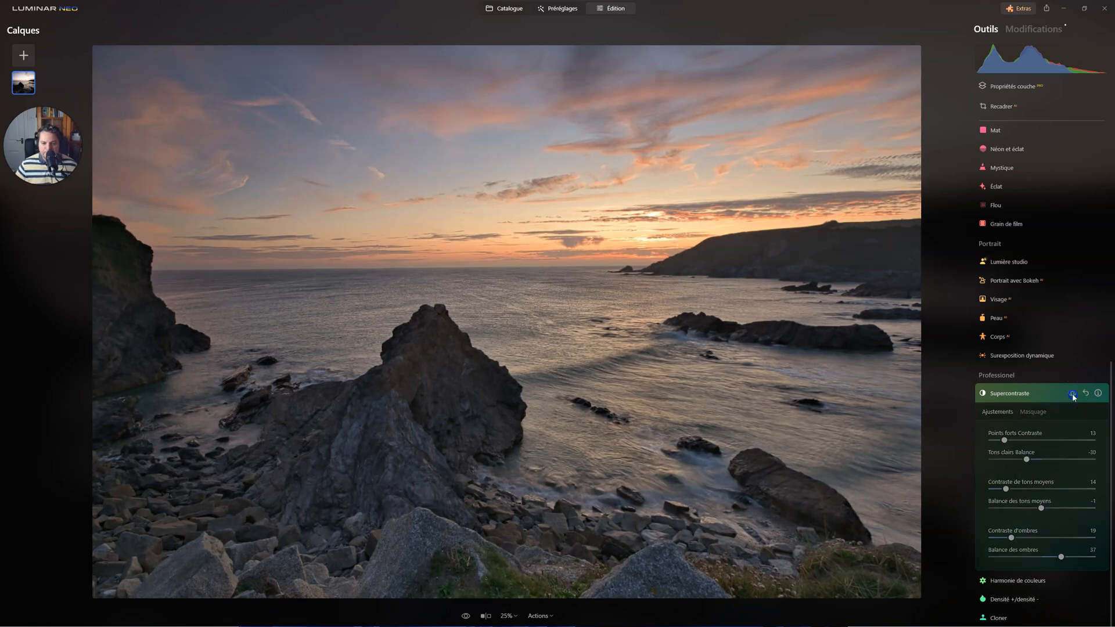
left_click(1073, 394)
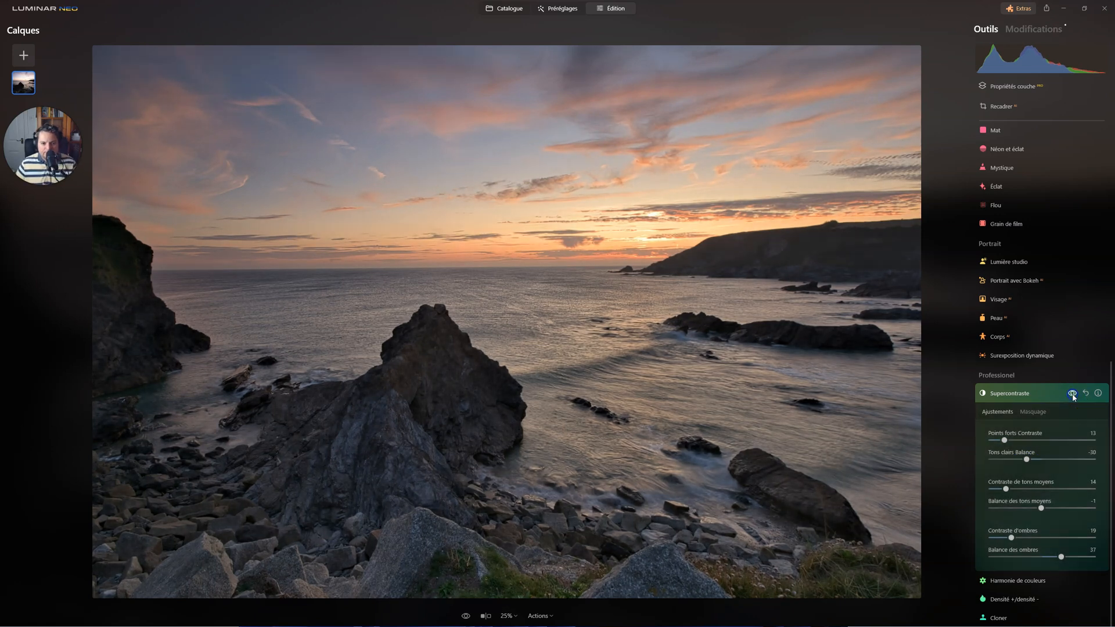
left_click(1073, 394)
left_click(1072, 394)
left_click(1073, 394)
left_click(1072, 394)
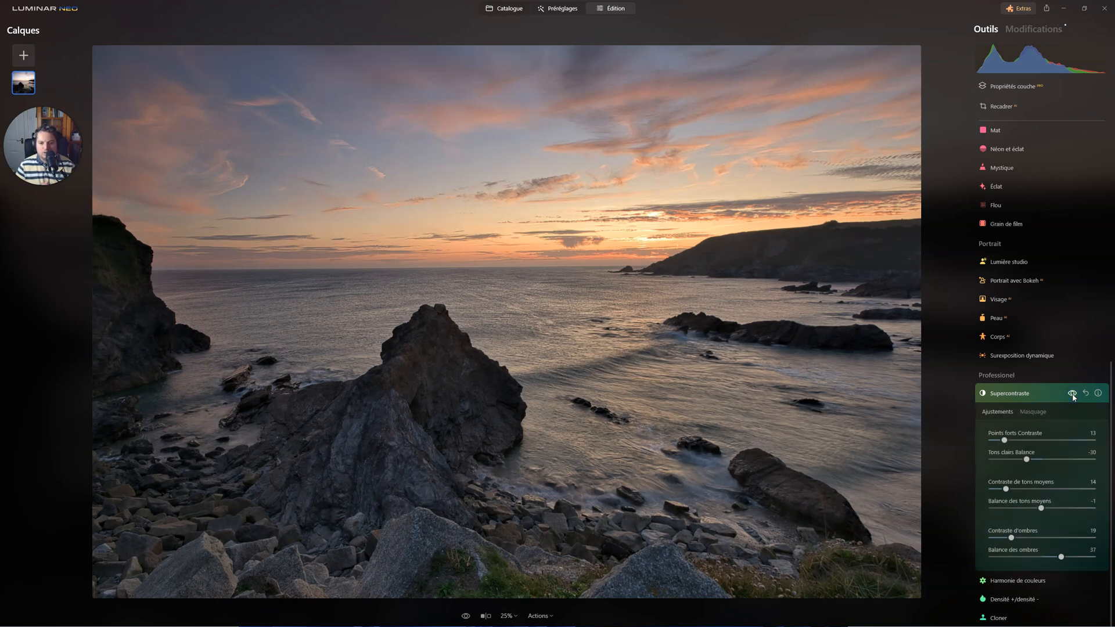
left_click(1013, 396)
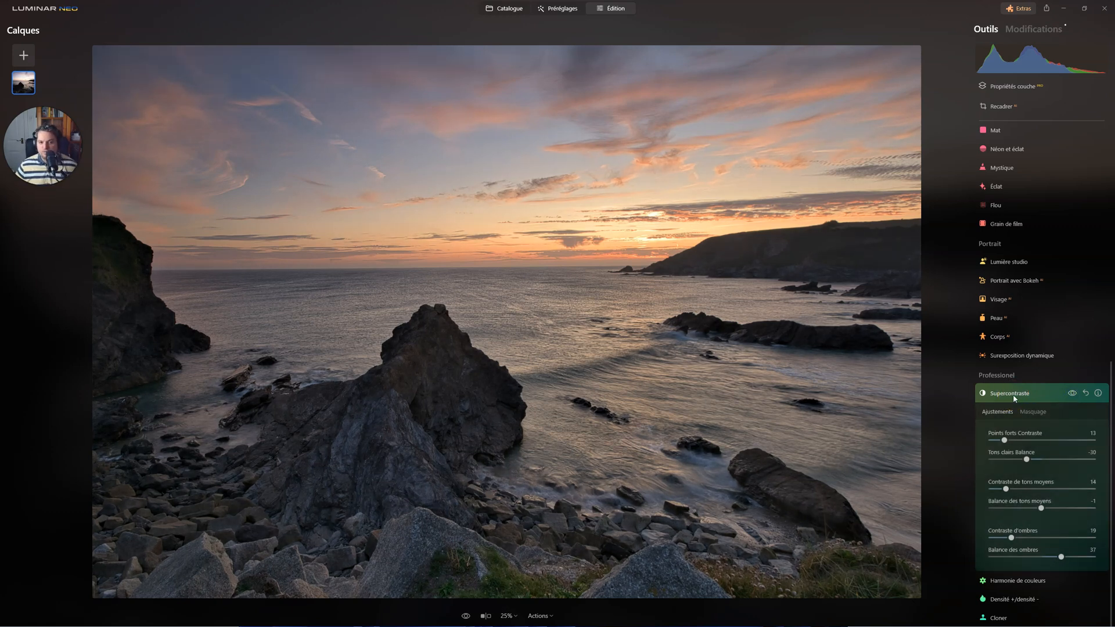
Set Quantité to 18 in the Structure tool.
scroll(1030, 276, "up", 5)
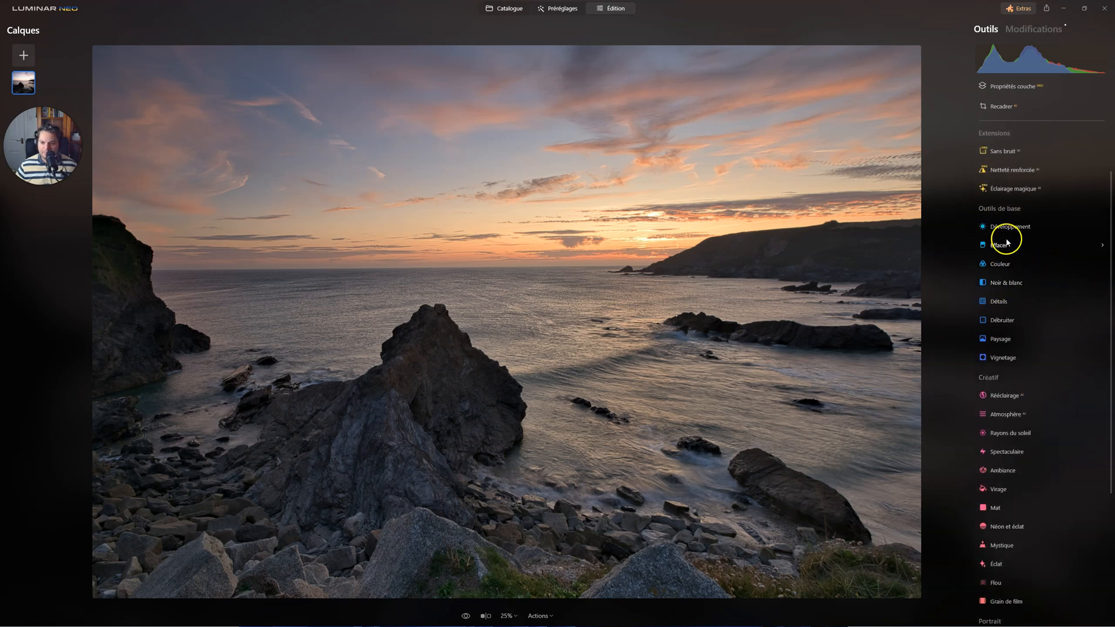
scroll(998, 153, "up", 3)
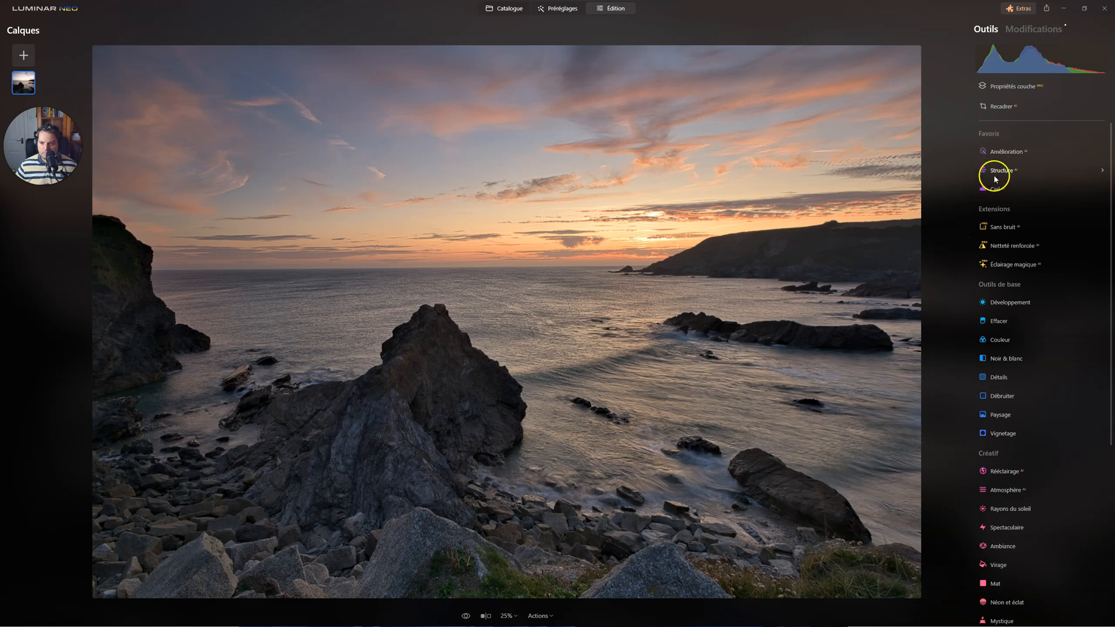
left_click(995, 172)
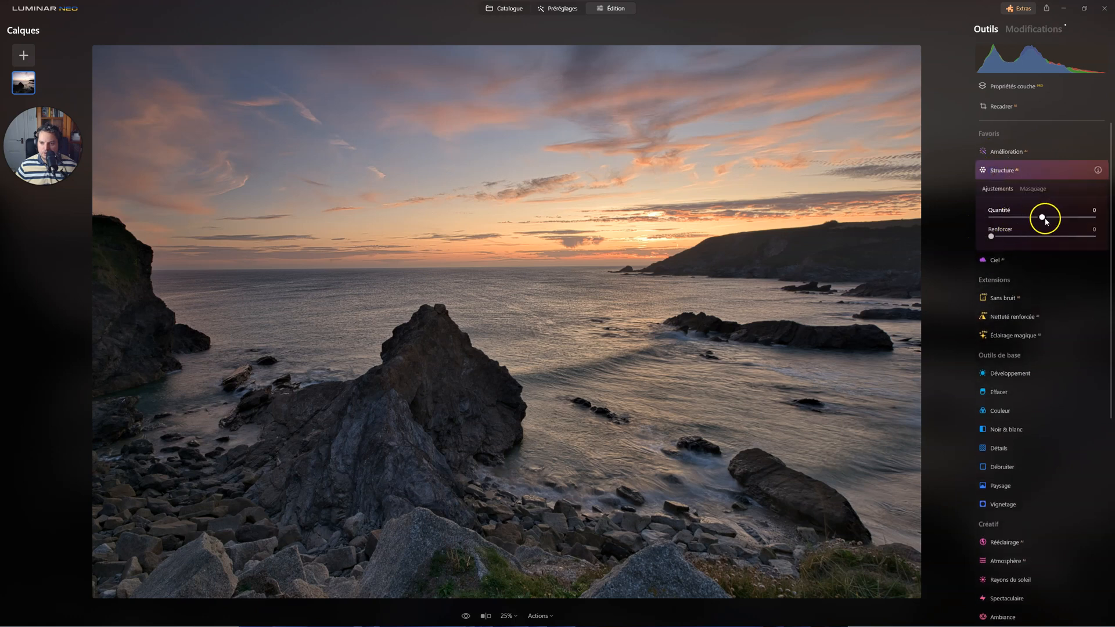
mouse_move(1038, 220)
left_mouse_down()
mouse_move(1056, 216)
mouse_move(1039, 218)
left_mouse_up()
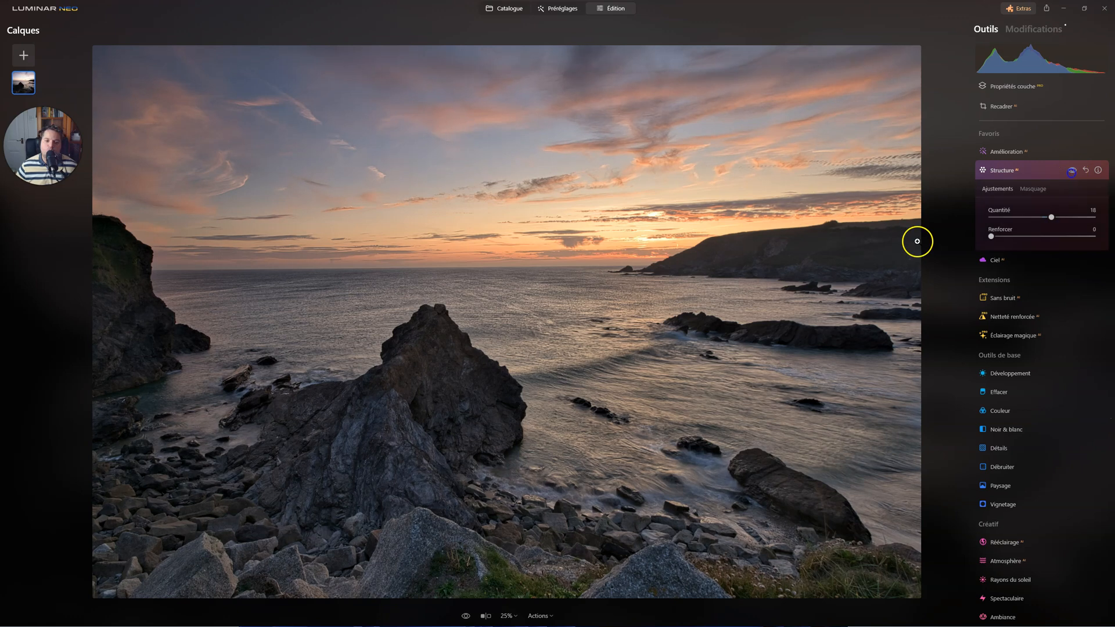
Try the Ciel, Eau and Sol naturel AI masks on the Structure effect.
left_click(1033, 190)
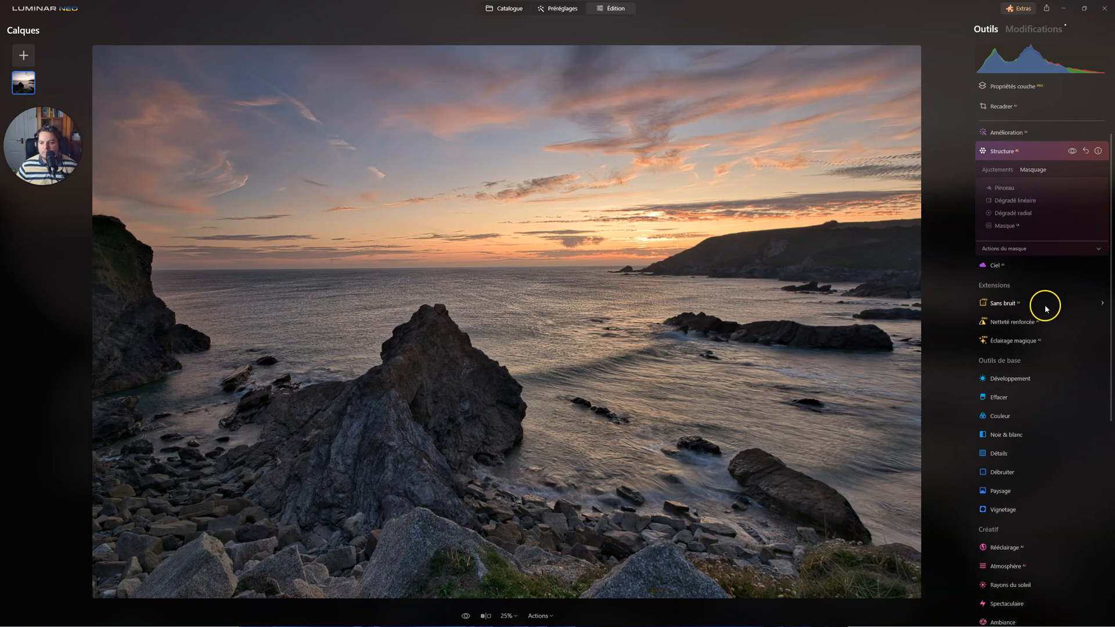
left_click(1005, 225)
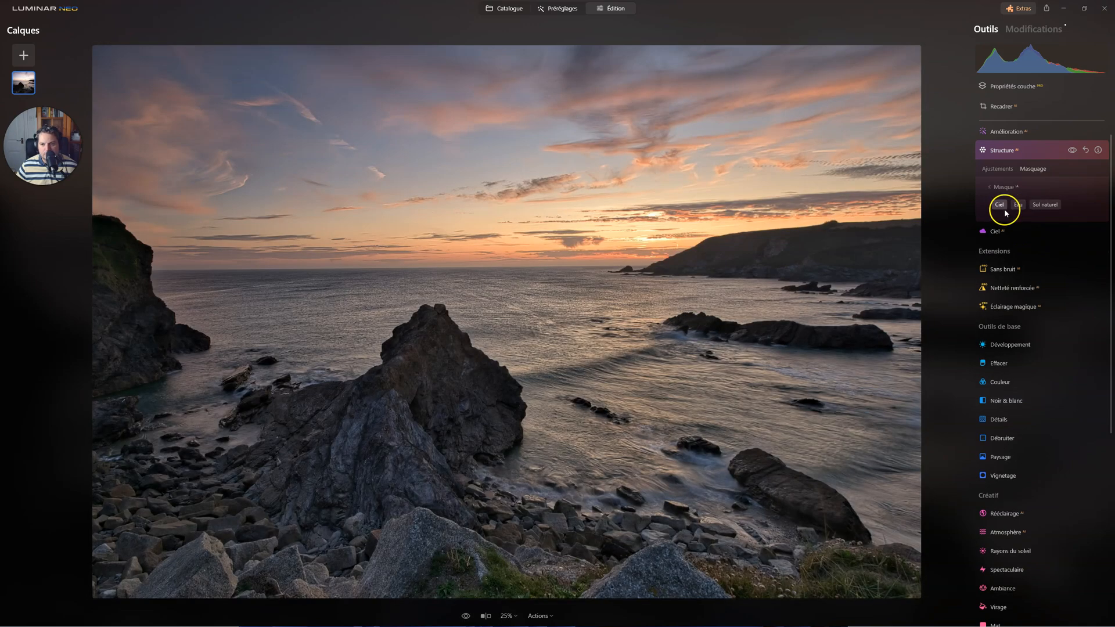
left_click(999, 206)
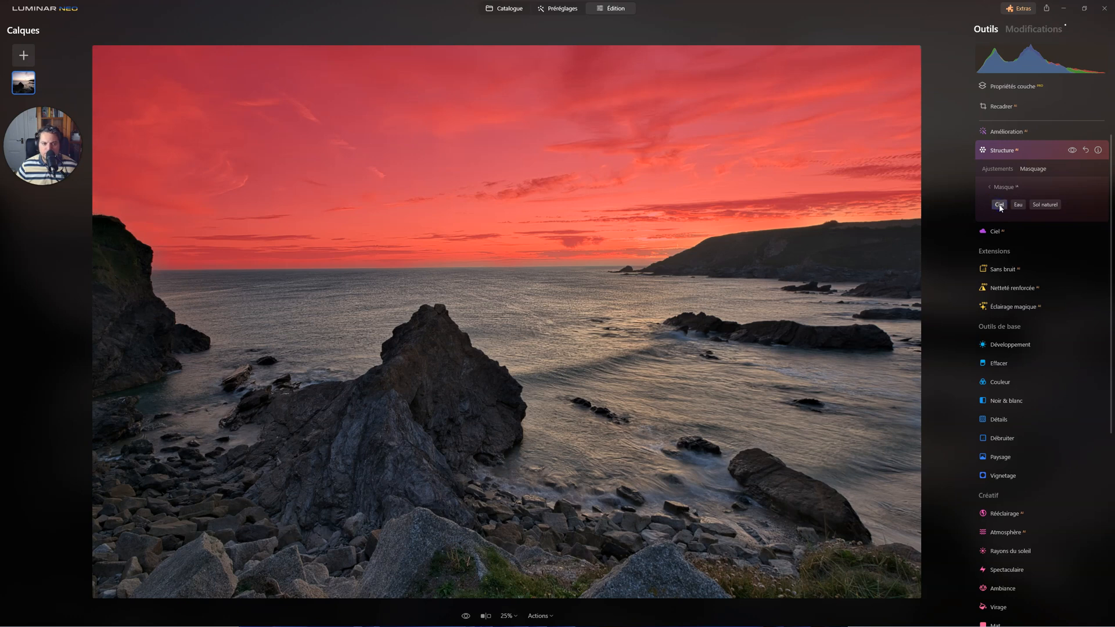
left_click(1017, 206)
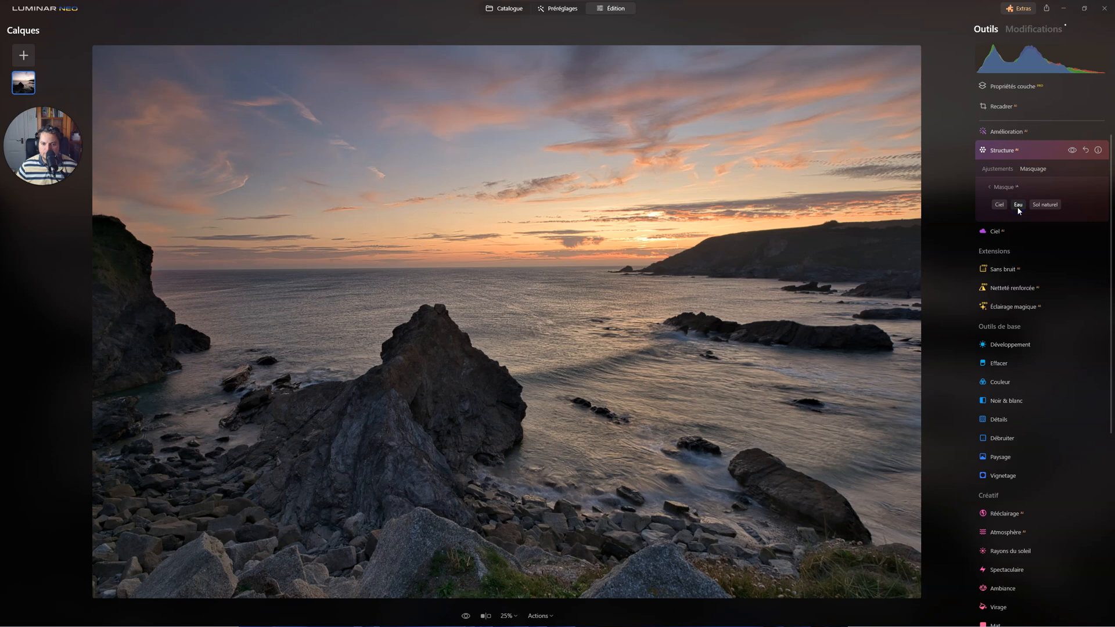
left_click(1043, 206)
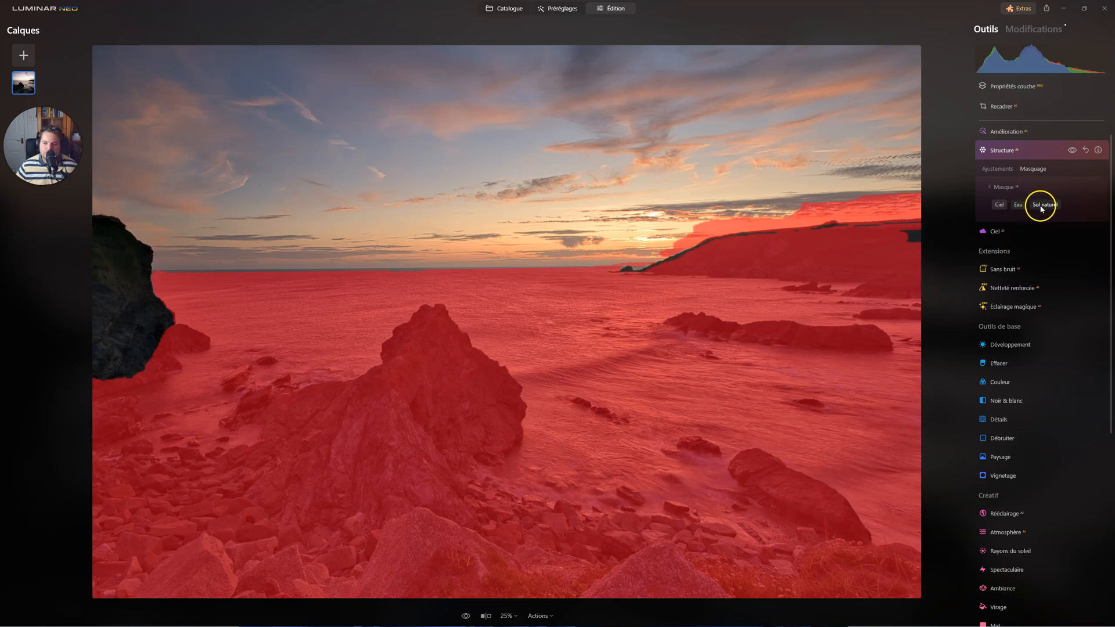
left_click(1009, 205)
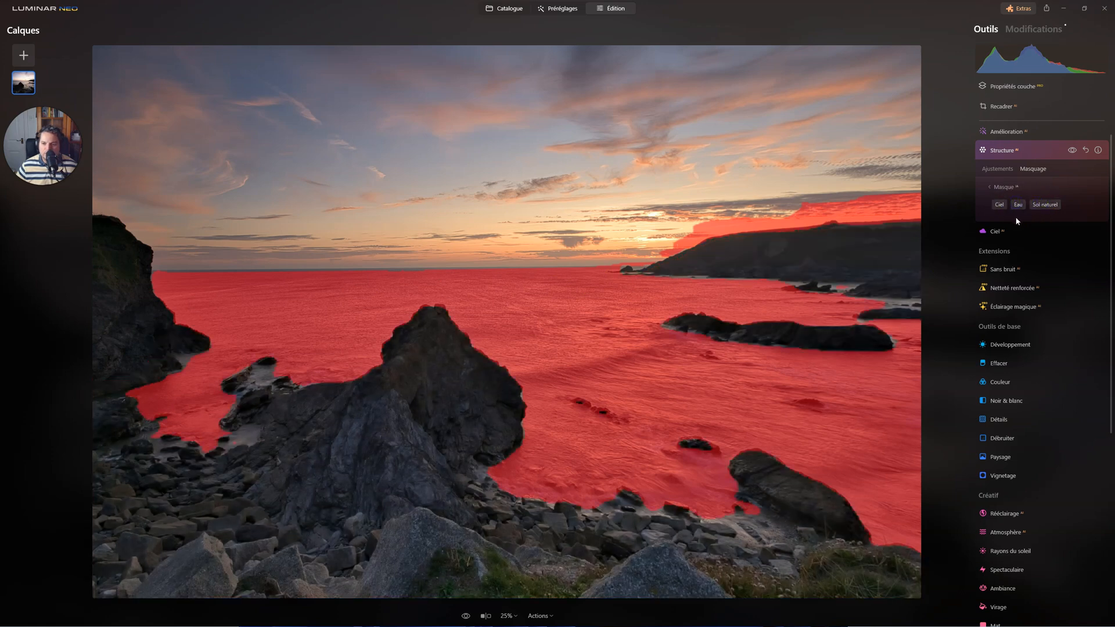
left_click(1017, 205)
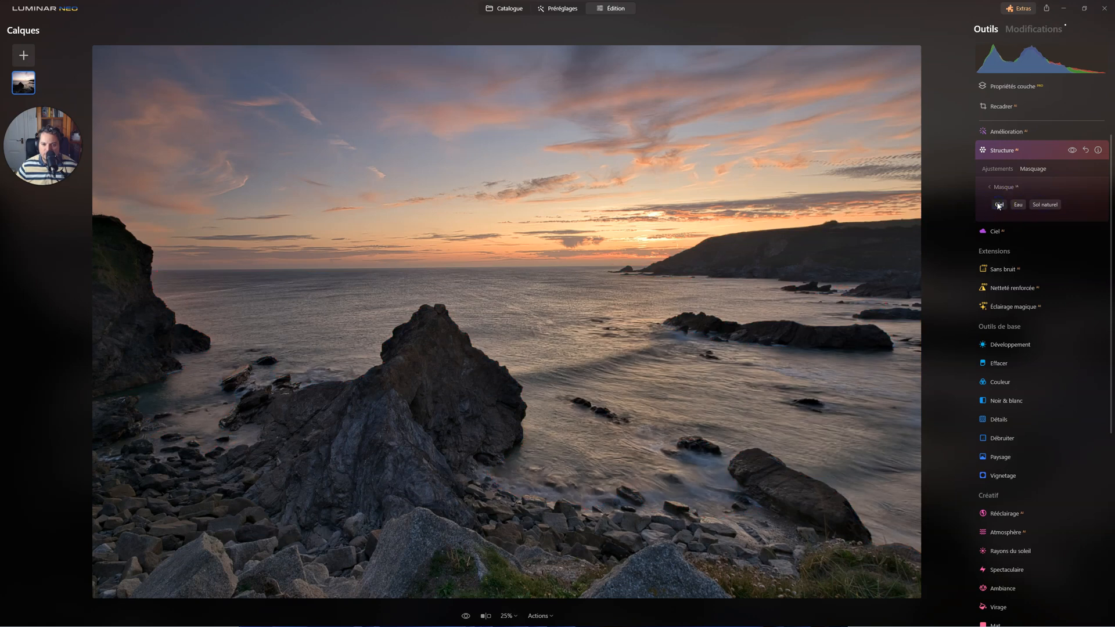
Mask the sky with the Ciel AI mask in Structure and invert it so the effect covers only the land and sea.
left_click(998, 205)
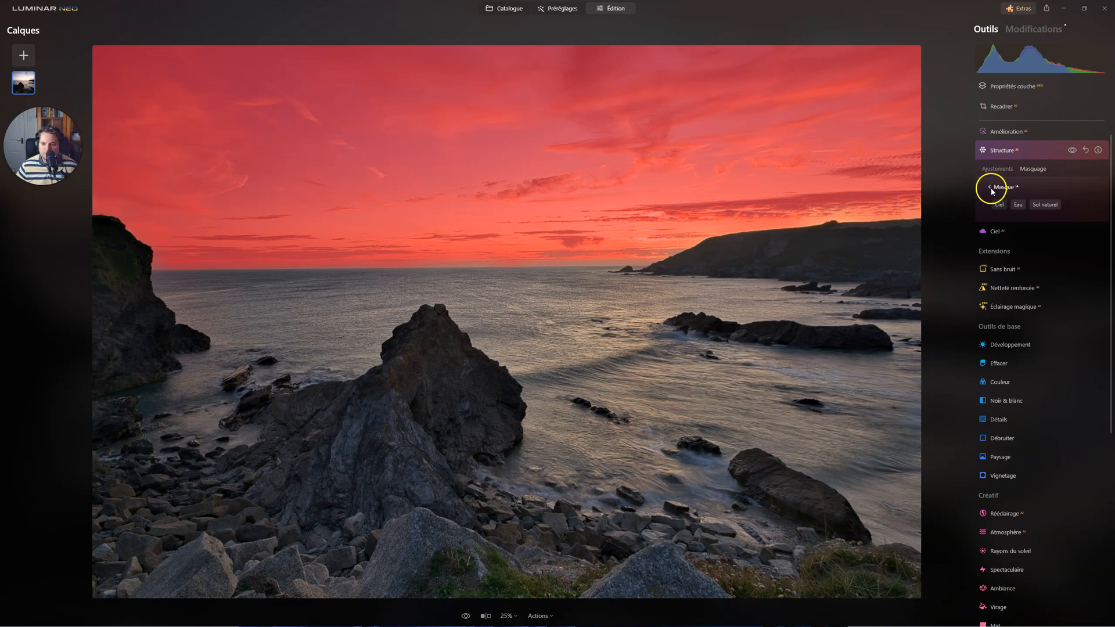
left_click(991, 189)
left_click(1005, 245)
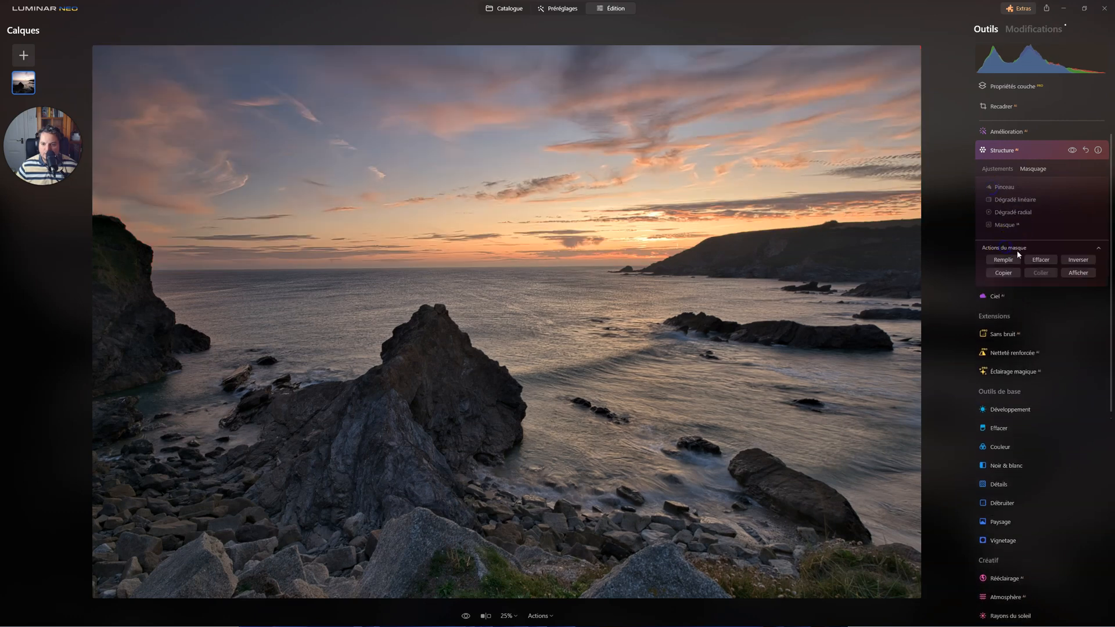
left_click(1072, 273)
left_click(1075, 262)
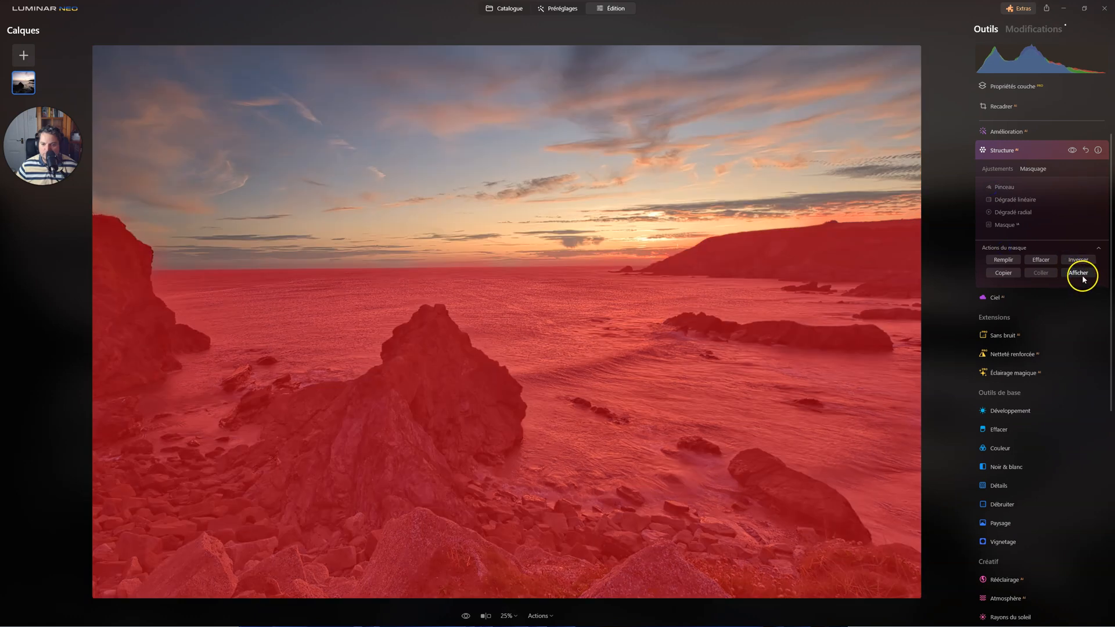
left_click(1081, 277)
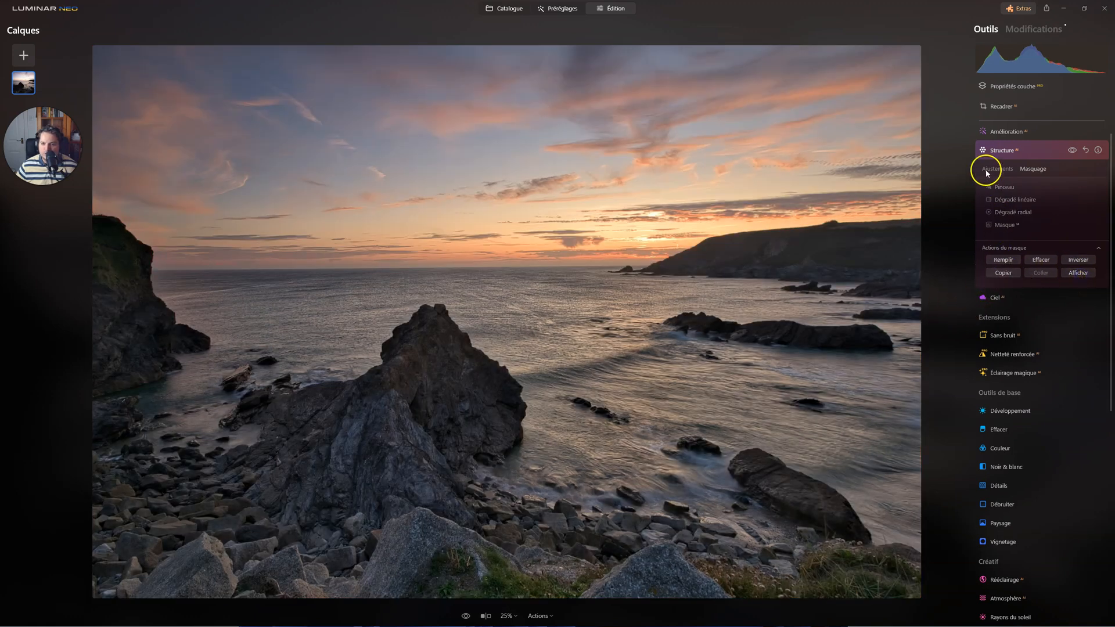
left_click(995, 149)
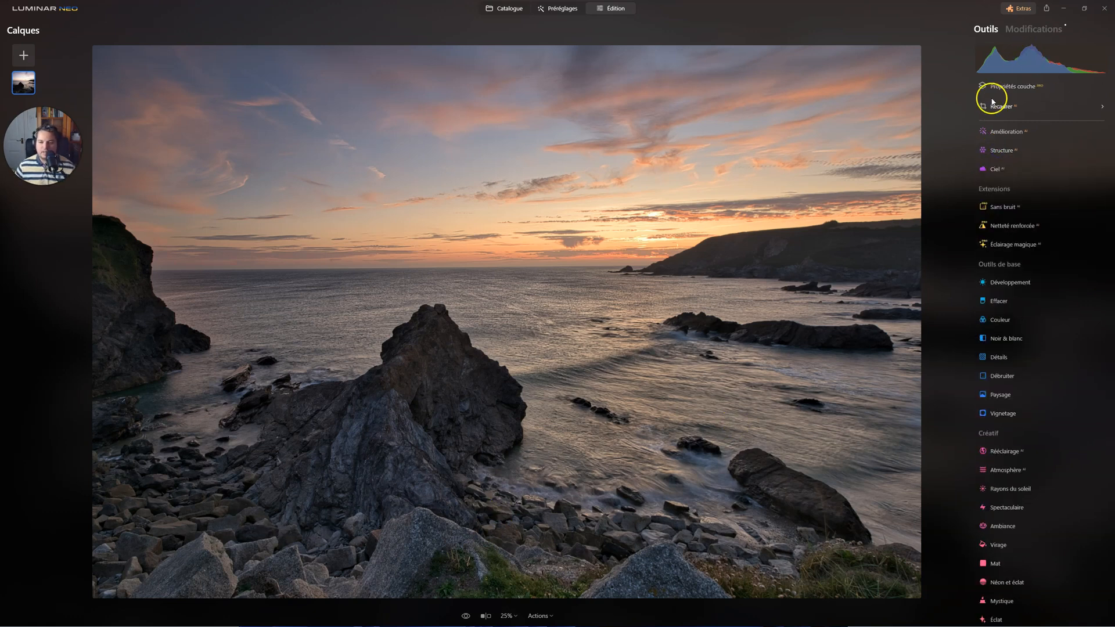
Review the settings of the Développement, Structure, Amélioration and Supercontraste edits already applied to the photo.
left_click(1033, 29)
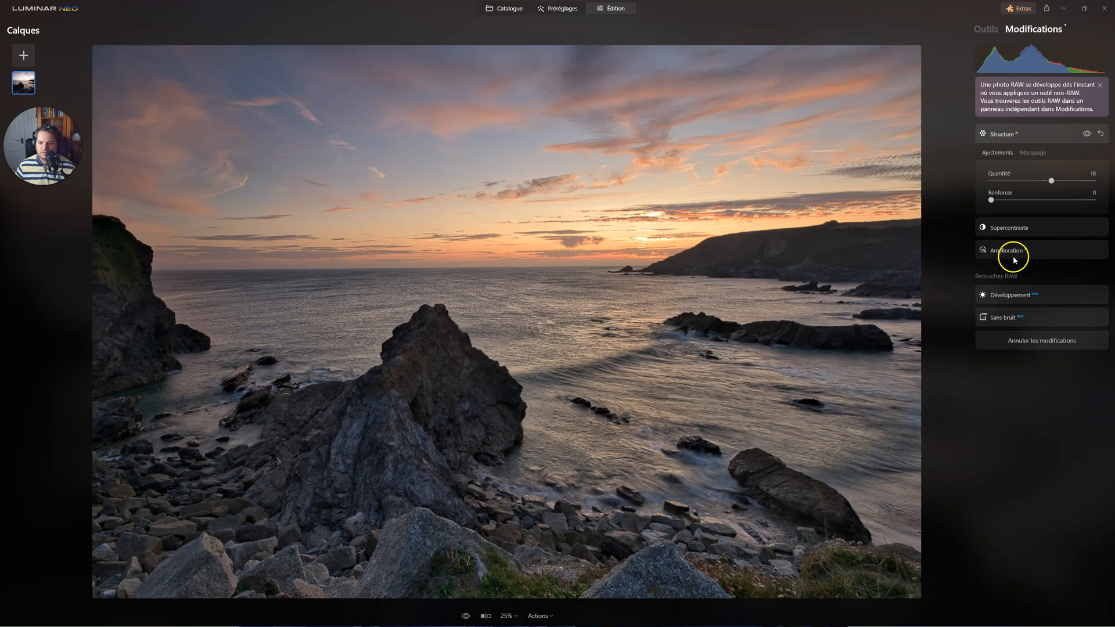
left_click(1006, 294)
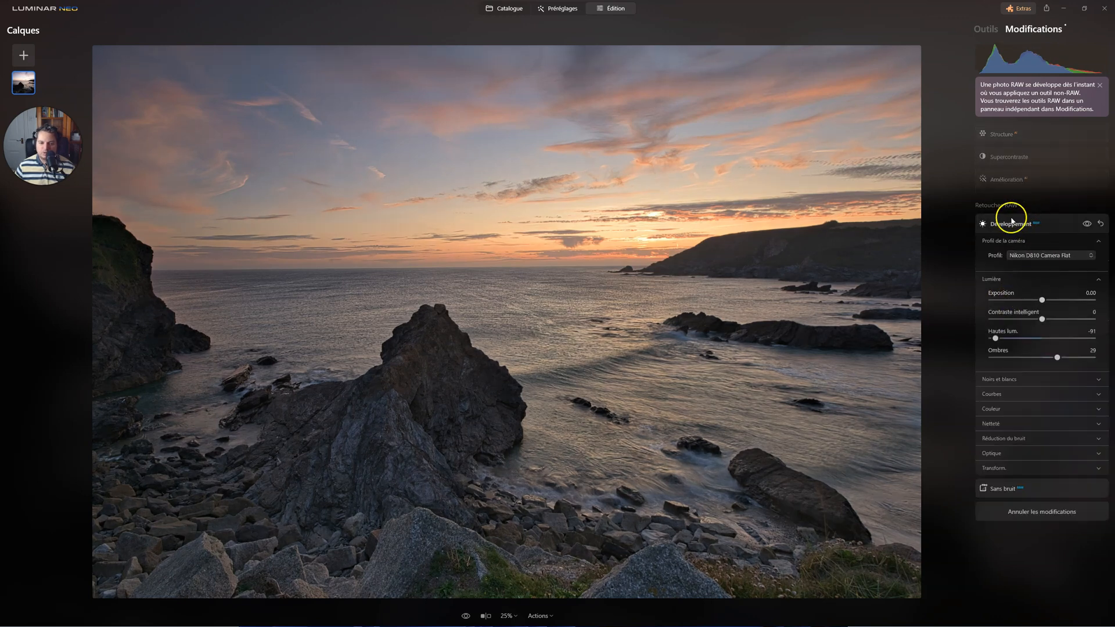
left_click(1005, 135)
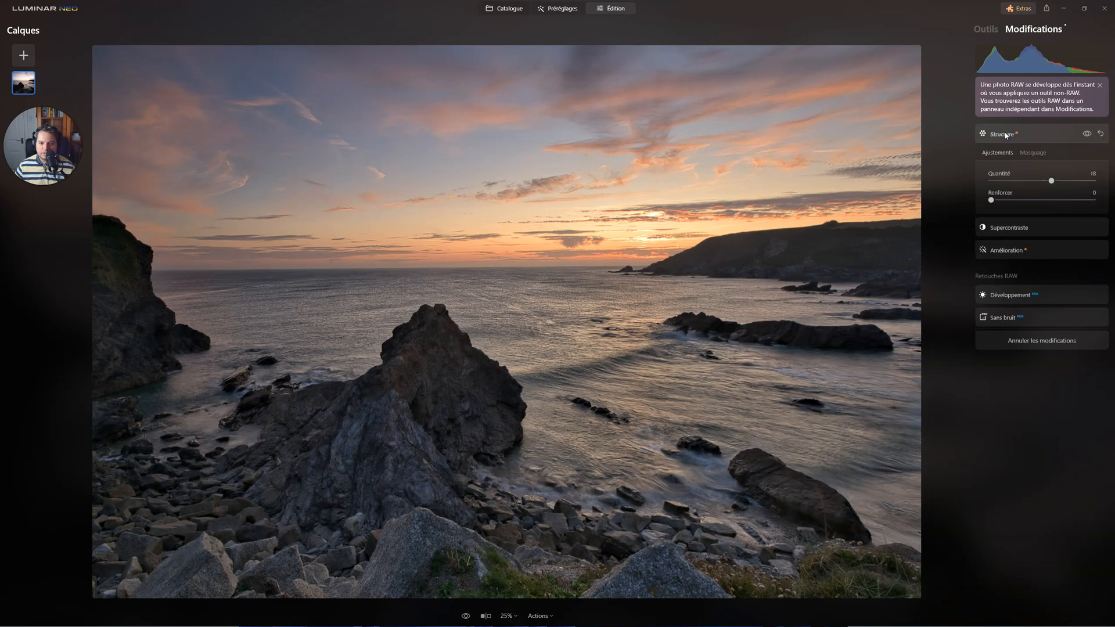
left_click(998, 251)
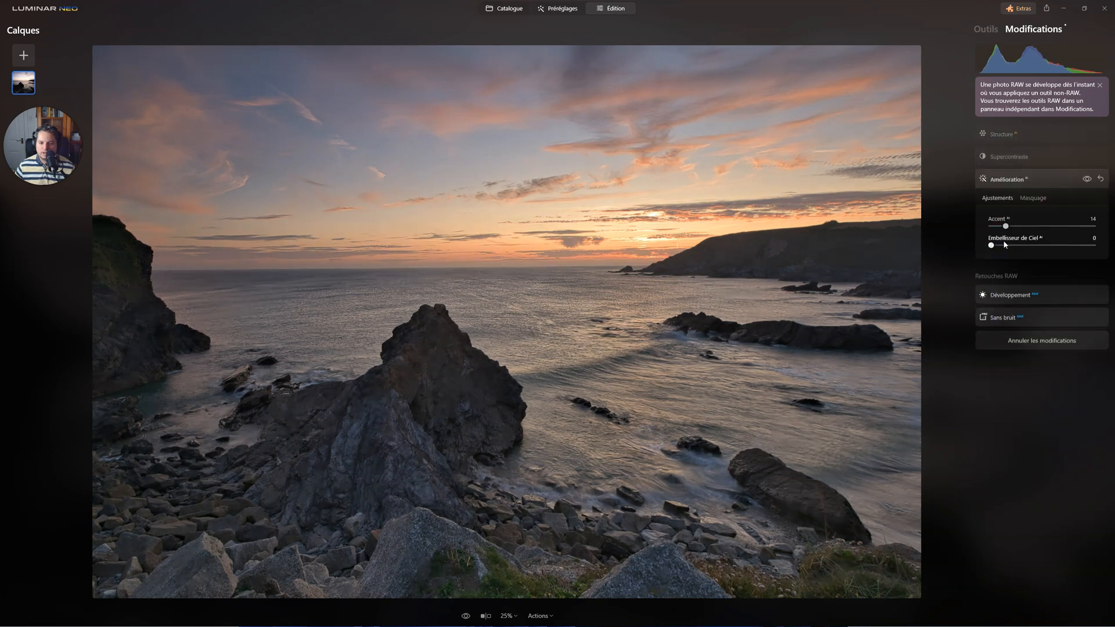
left_click(1001, 158)
left_click(1005, 136)
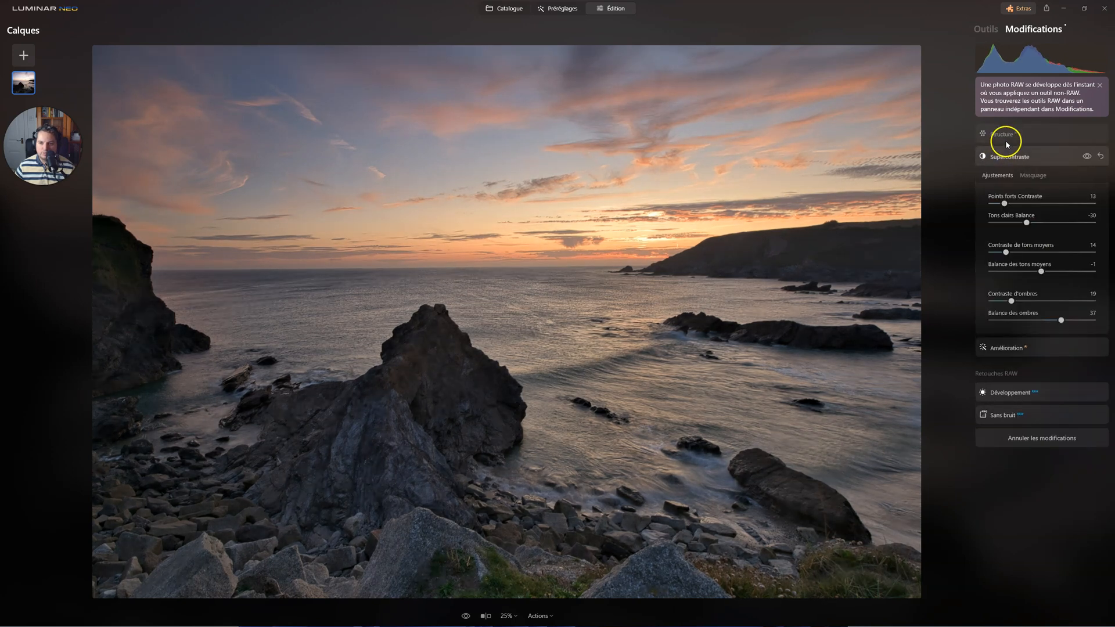
Apply the Mystique effect with Quantité at 16 and Ombres at 55.
left_click(985, 29)
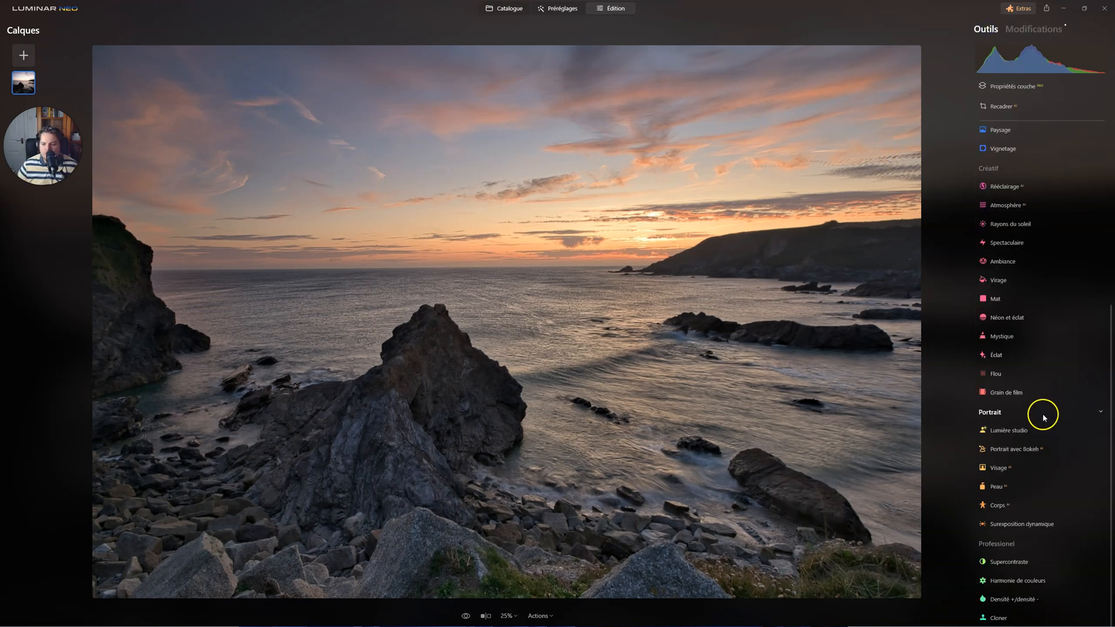
left_click(1003, 337)
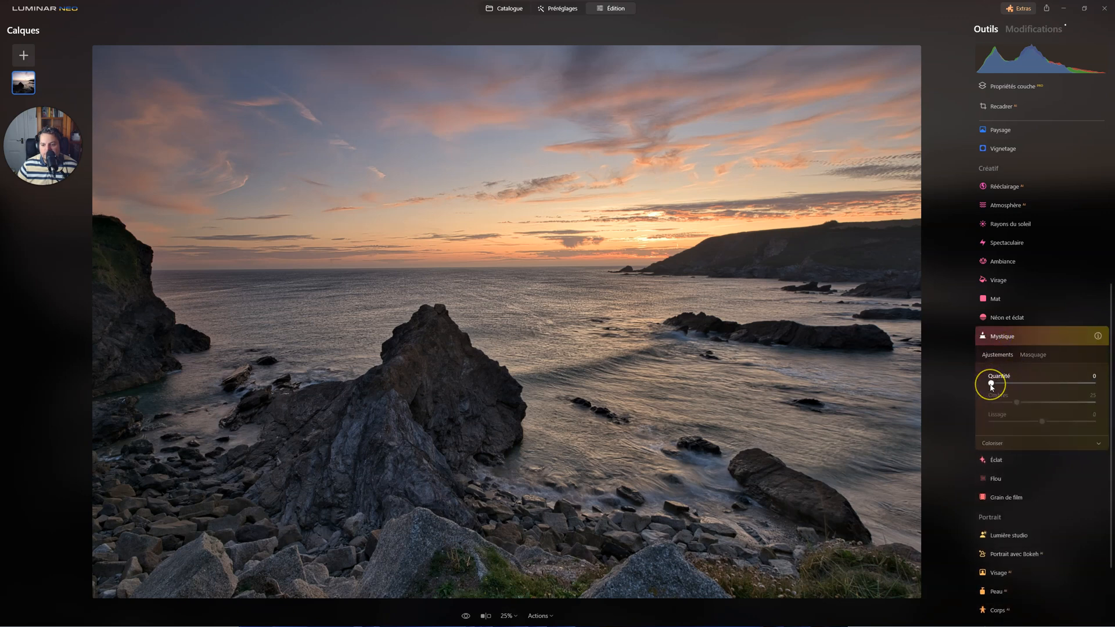
left_click_drag(992, 384, 1020, 380)
left_click_drag(1015, 402, 1047, 401)
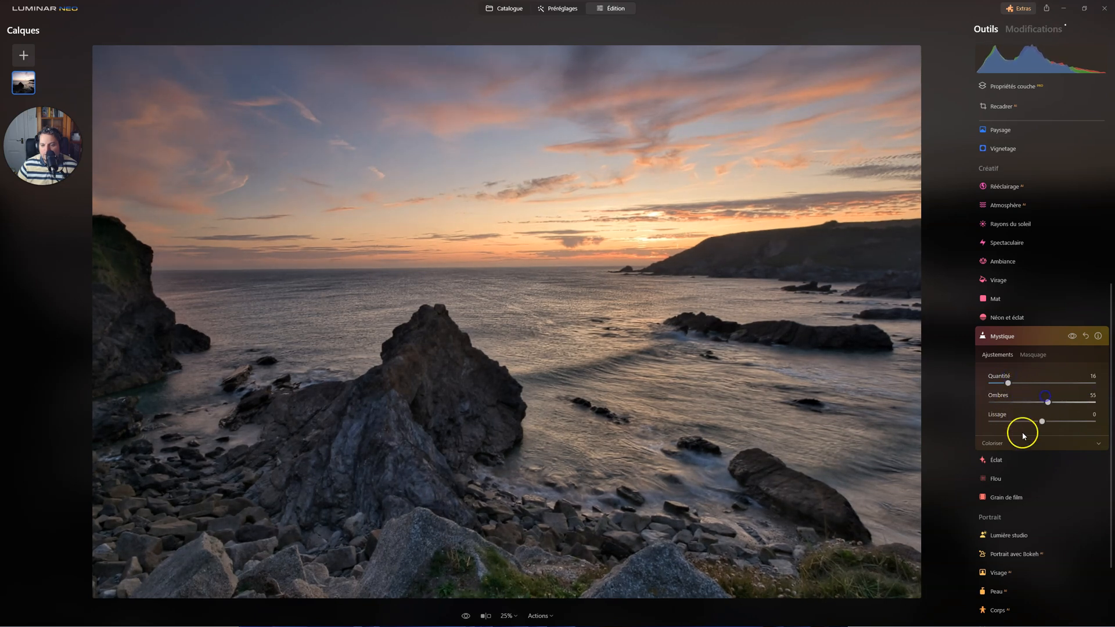
Set the Mystique colour options to Saturation -35 and Chaleur 9.
left_click(1008, 444)
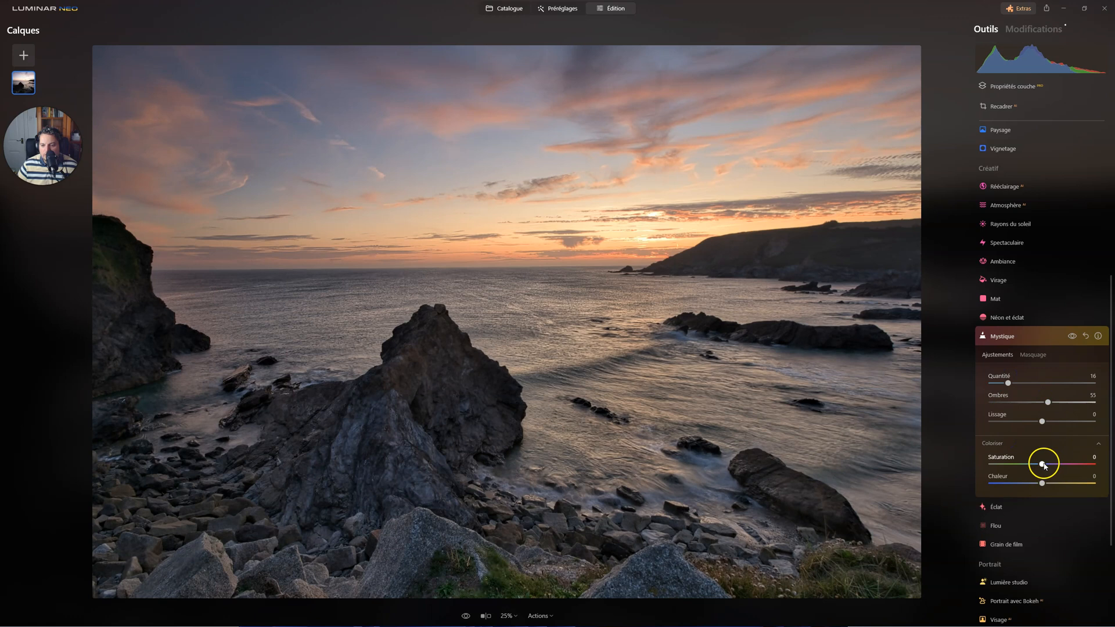
left_click_drag(1020, 465, 1011, 464)
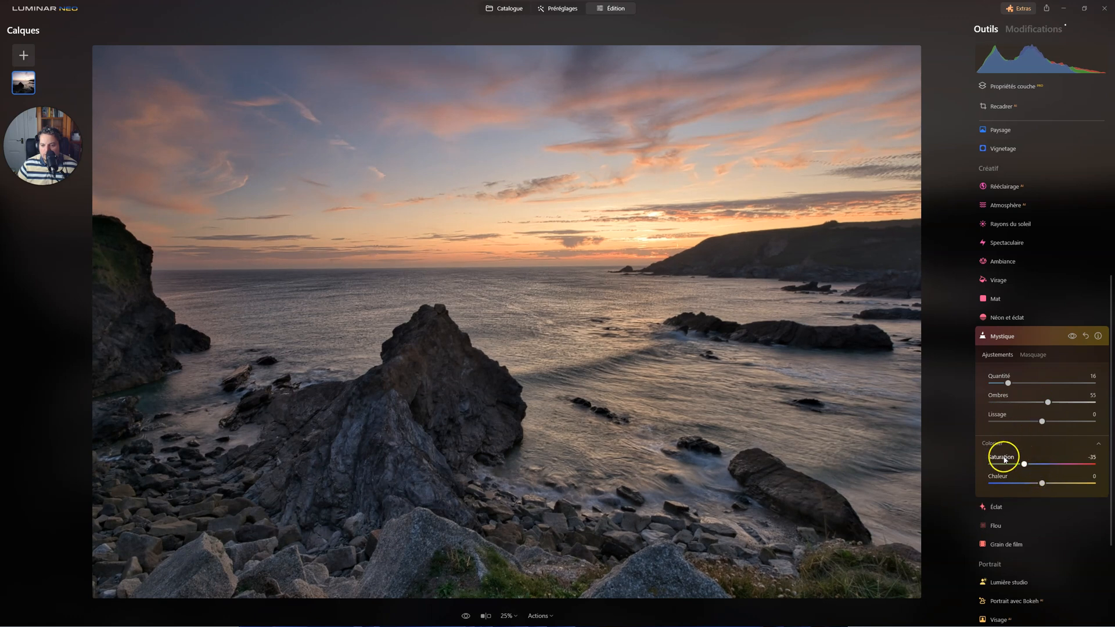
left_click_drag(1037, 485, 1009, 483)
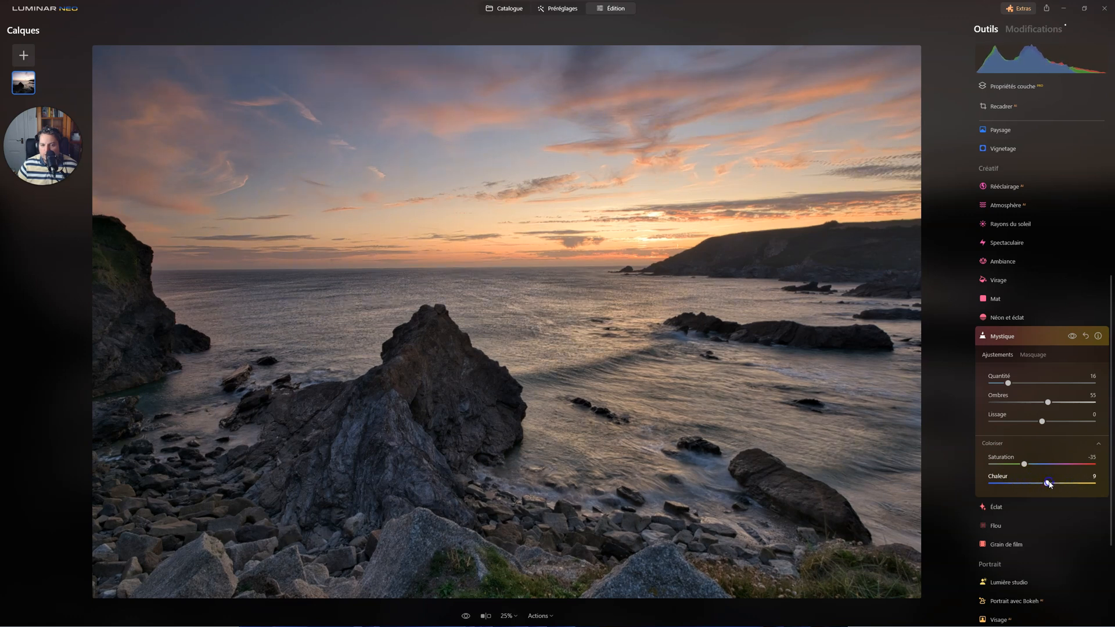
Set the Mystique Lissage to 33 and compare the photo with and without the effect.
left_click_drag(1041, 421, 1007, 424)
left_click_drag(1075, 425, 1009, 425)
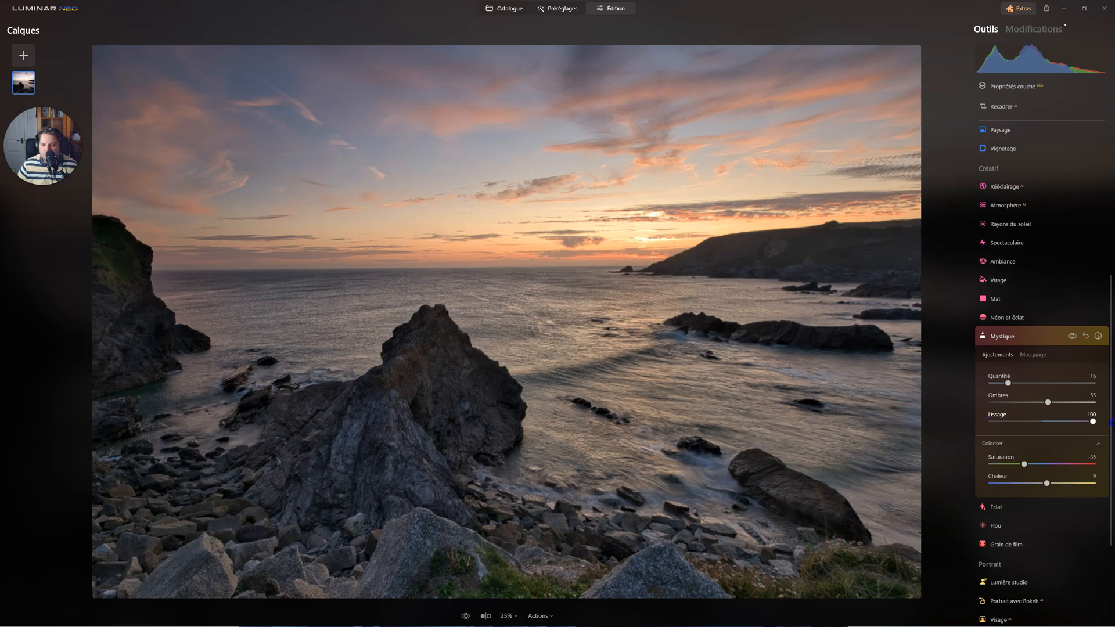
left_click(1056, 426)
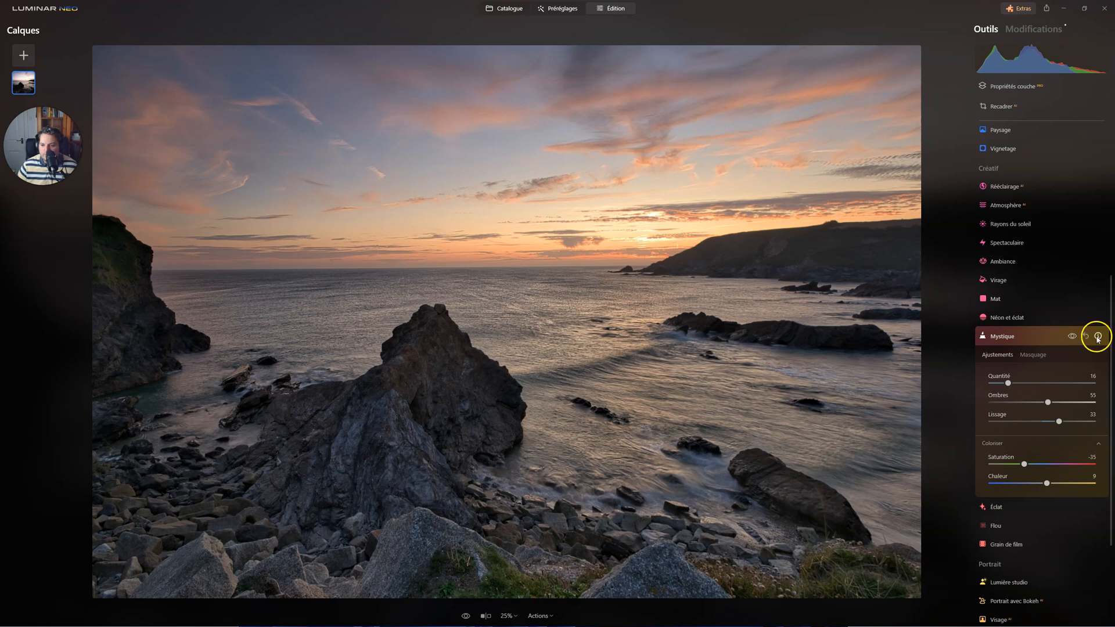
left_click(1072, 337)
left_click(1072, 337)
Limit the Mystique effect to the sky with the Ciel AI mask and set its Quantité to 57.
left_click(1031, 354)
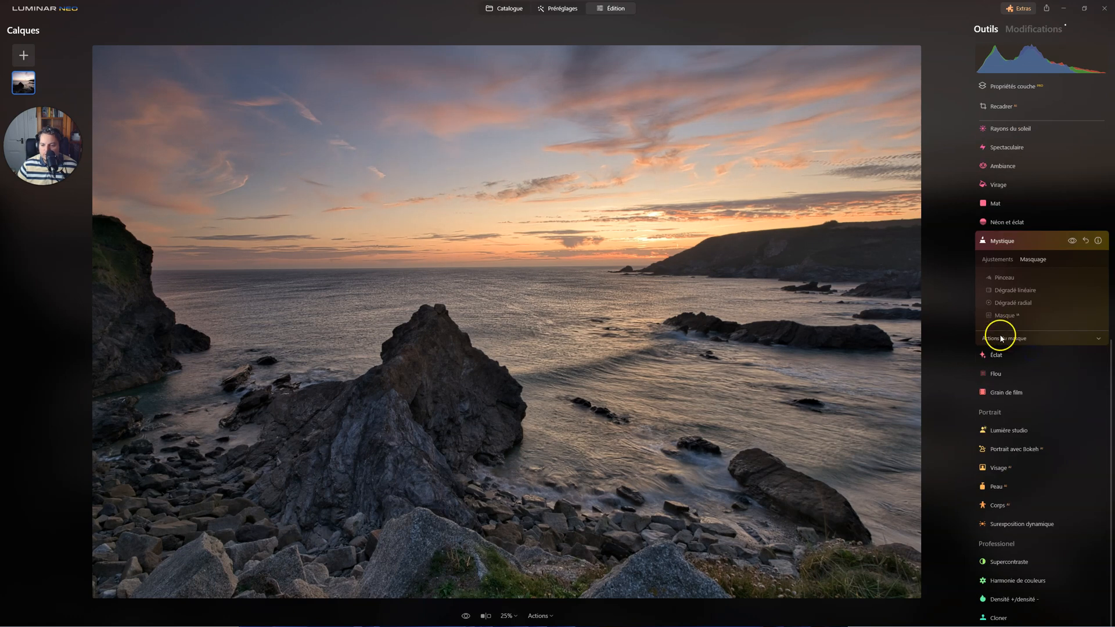
left_click(1004, 315)
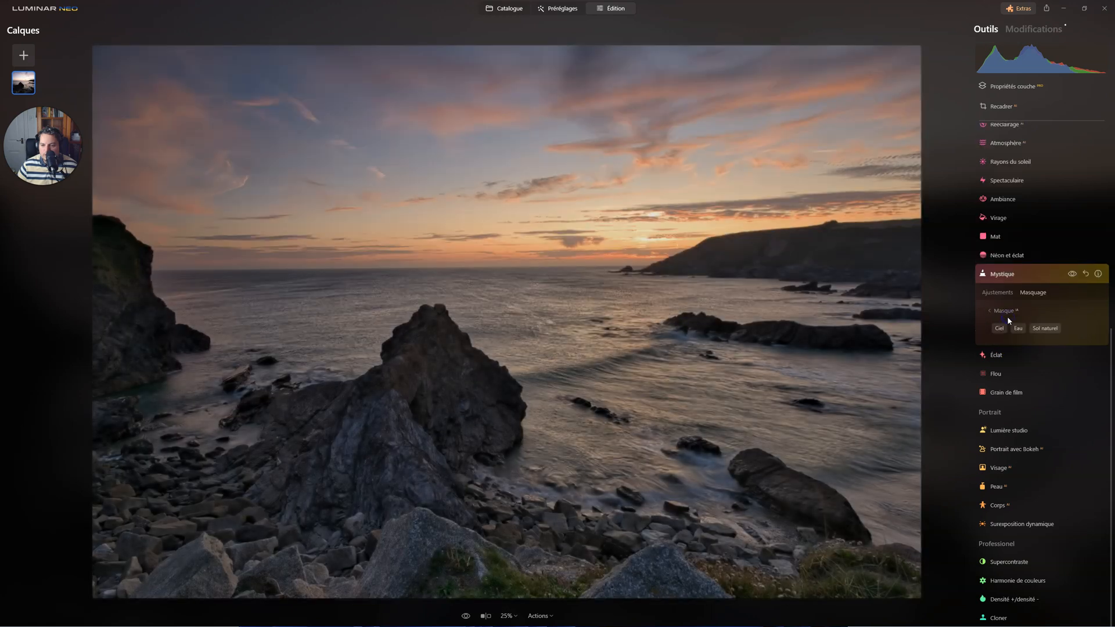
left_click(999, 329)
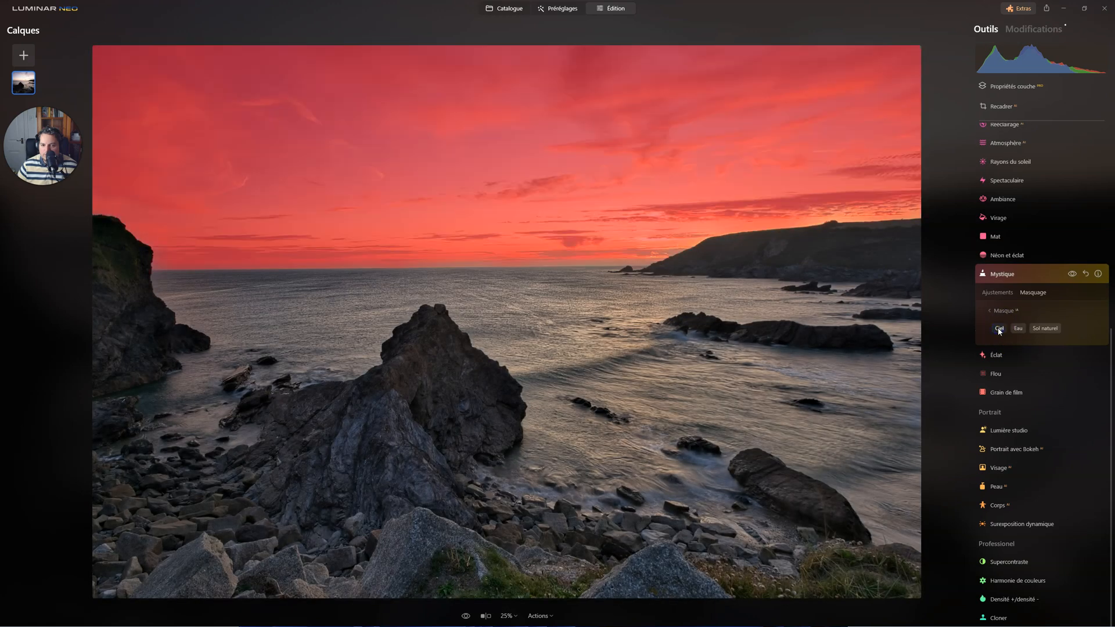
left_click(995, 293)
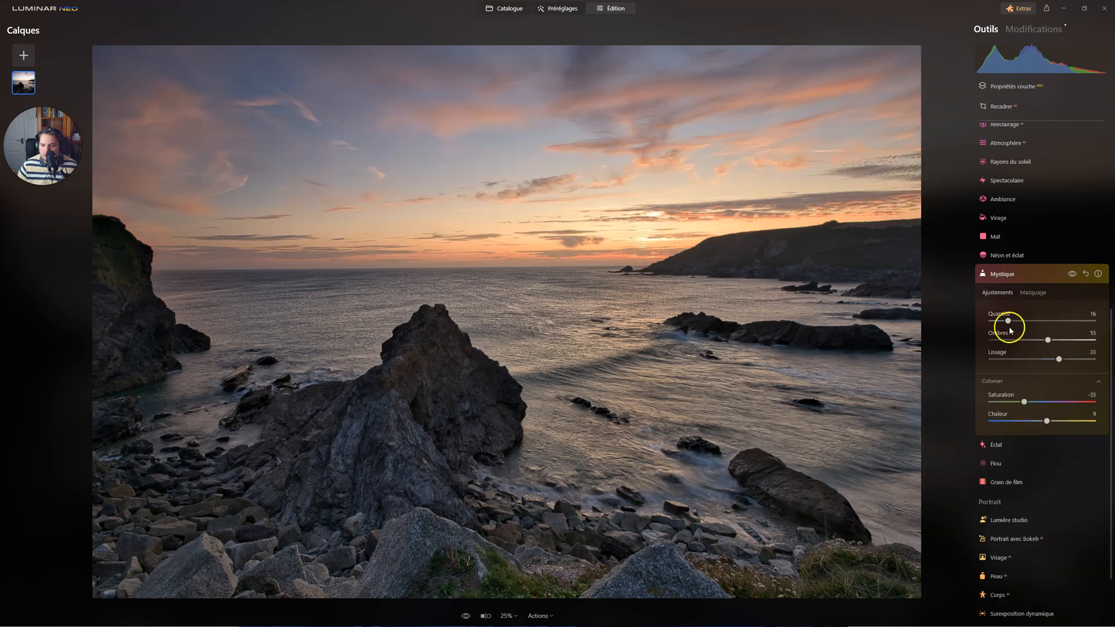
left_click_drag(1009, 323, 1041, 323)
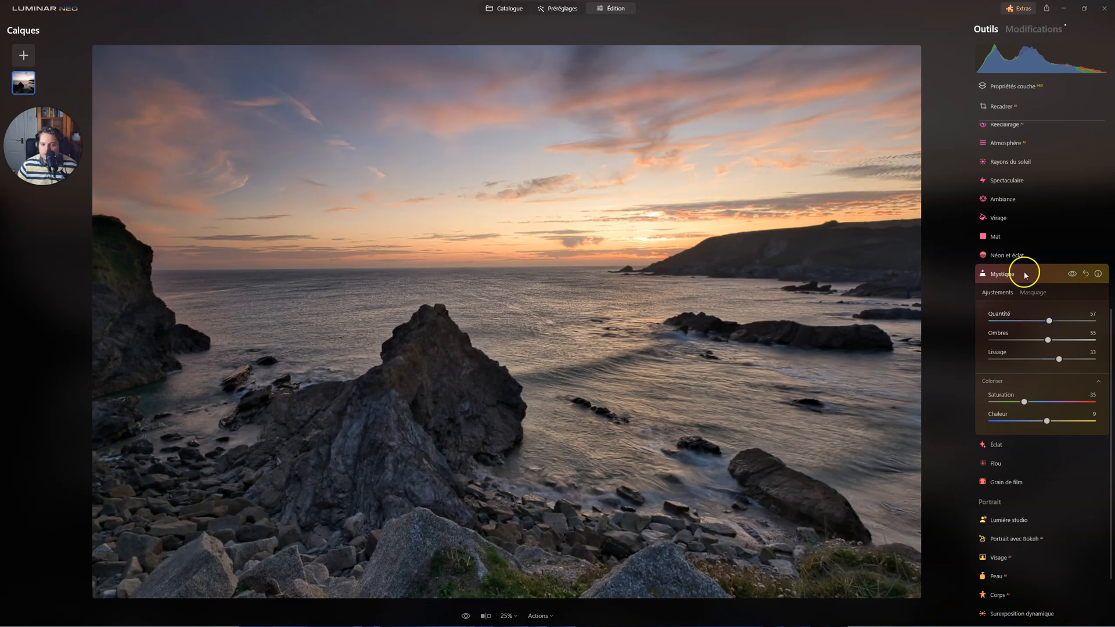
left_click(1003, 274)
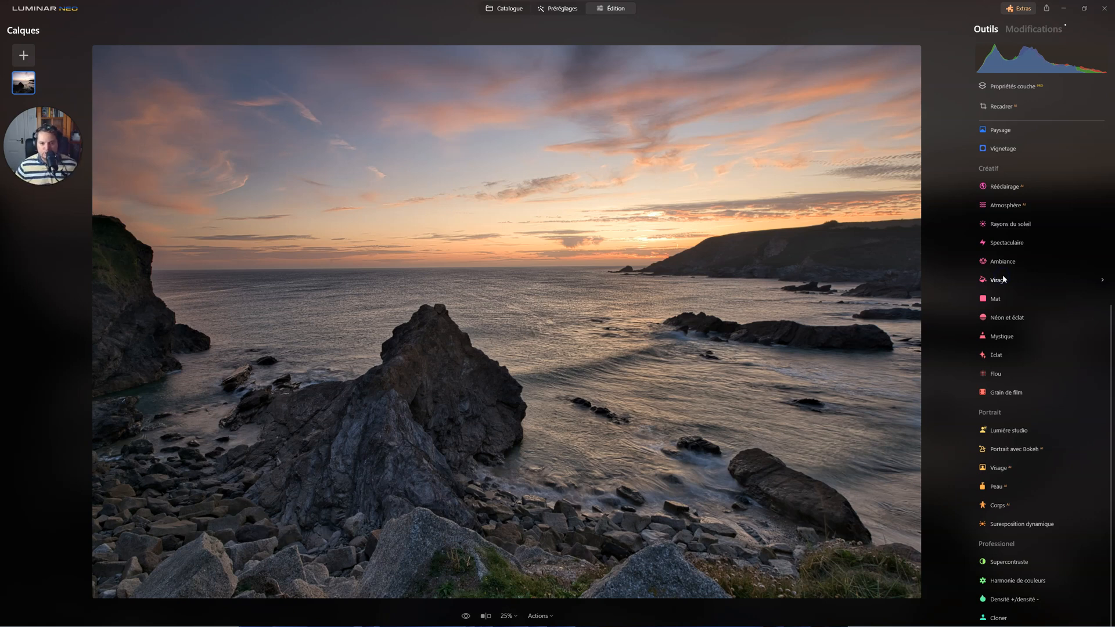
Warm the scene with the Paysage tool, setting Heure dorée to 12 and Réduire la brume to 4.
scroll(1008, 175, "up", 3)
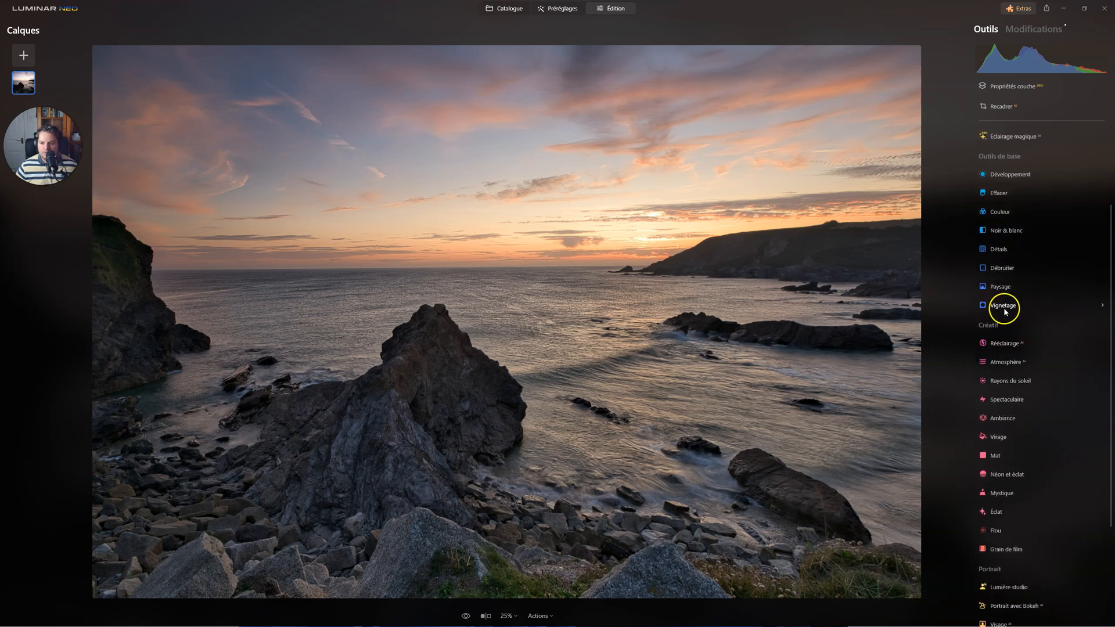
left_click(1004, 285)
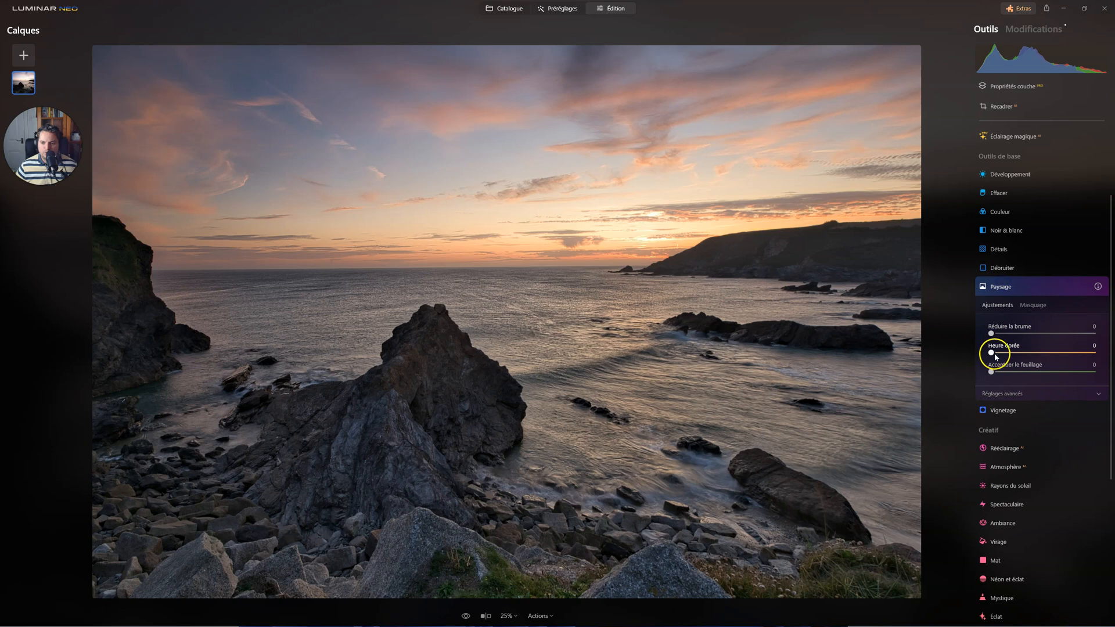
left_click_drag(991, 352, 1023, 353)
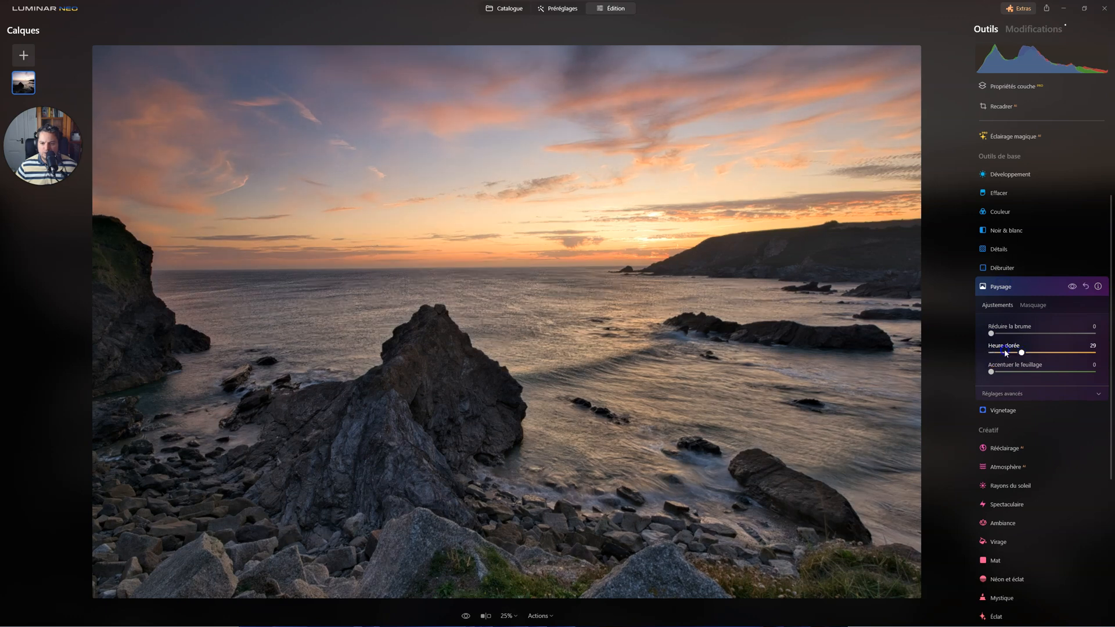
left_click(1003, 351)
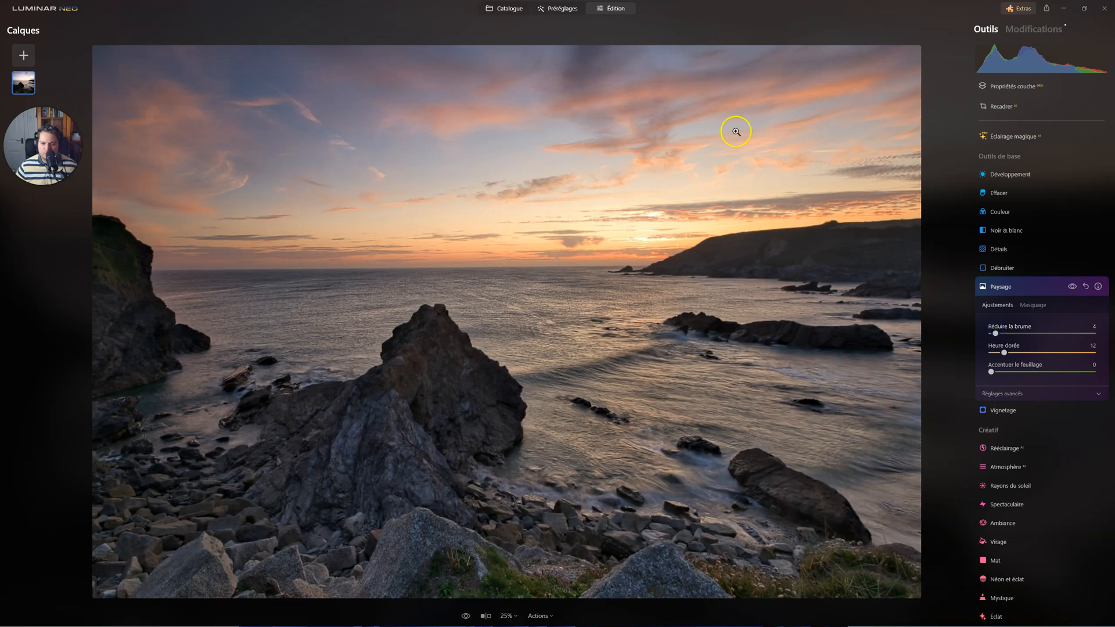
left_click(1008, 294)
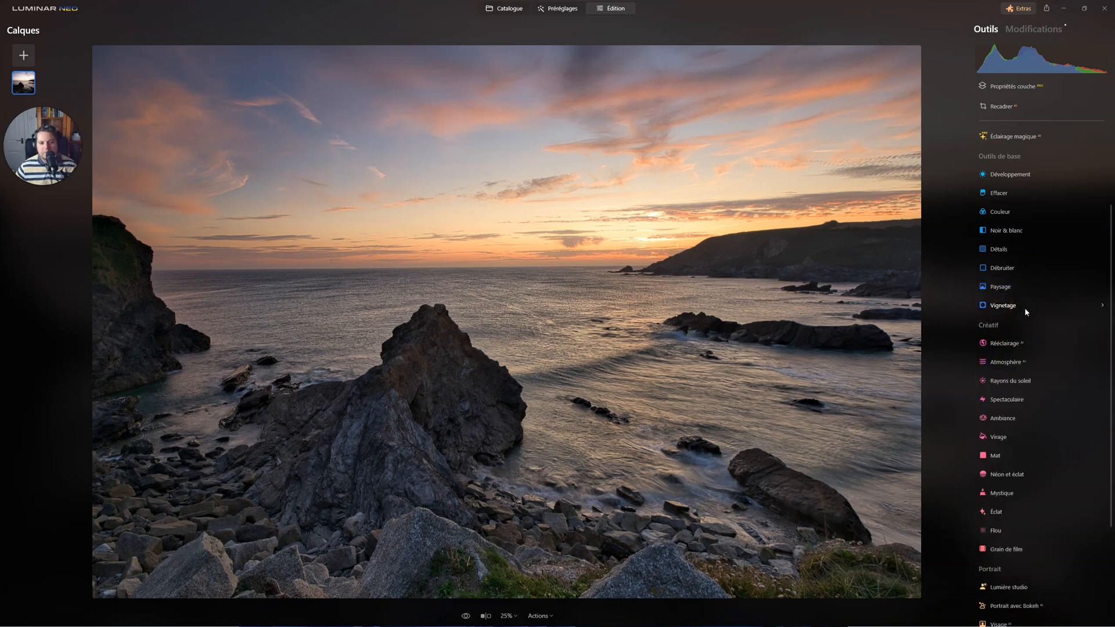
Centre a vignette on the large foreground rock's peak and set Quantité to -100 and Taille to 0.
scroll(1002, 368, "up", 3)
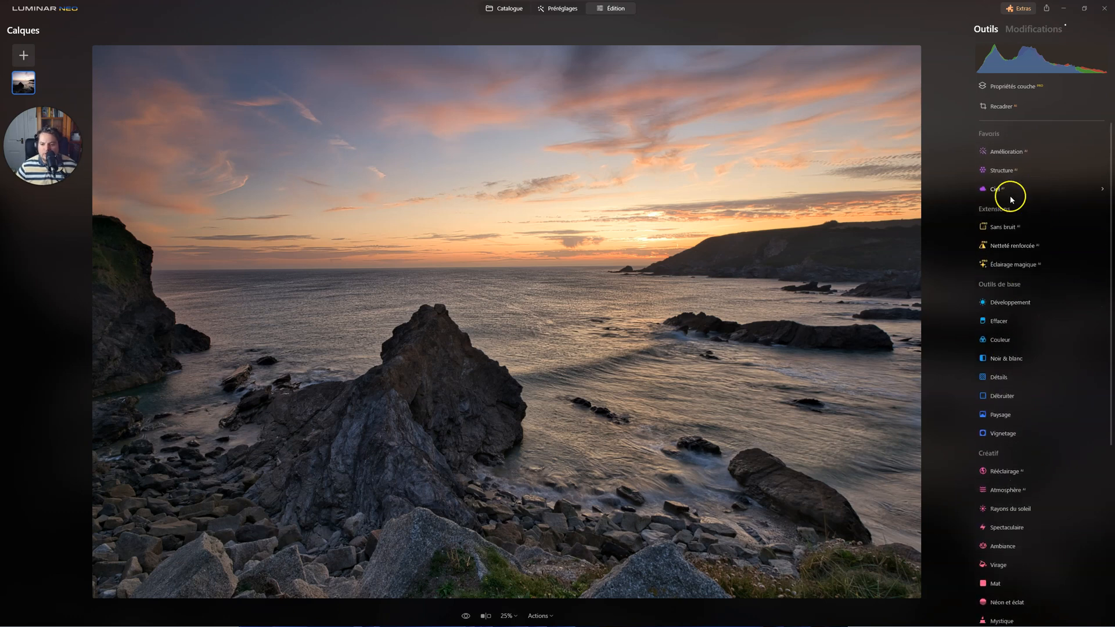
scroll(1027, 351, "down", 2)
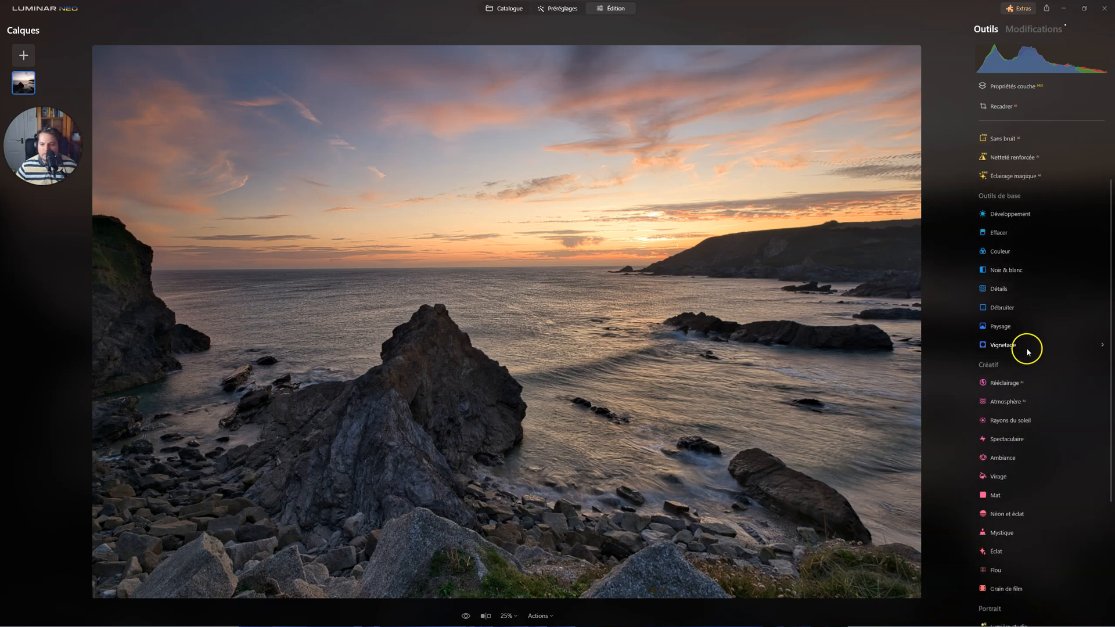
left_click(1026, 348)
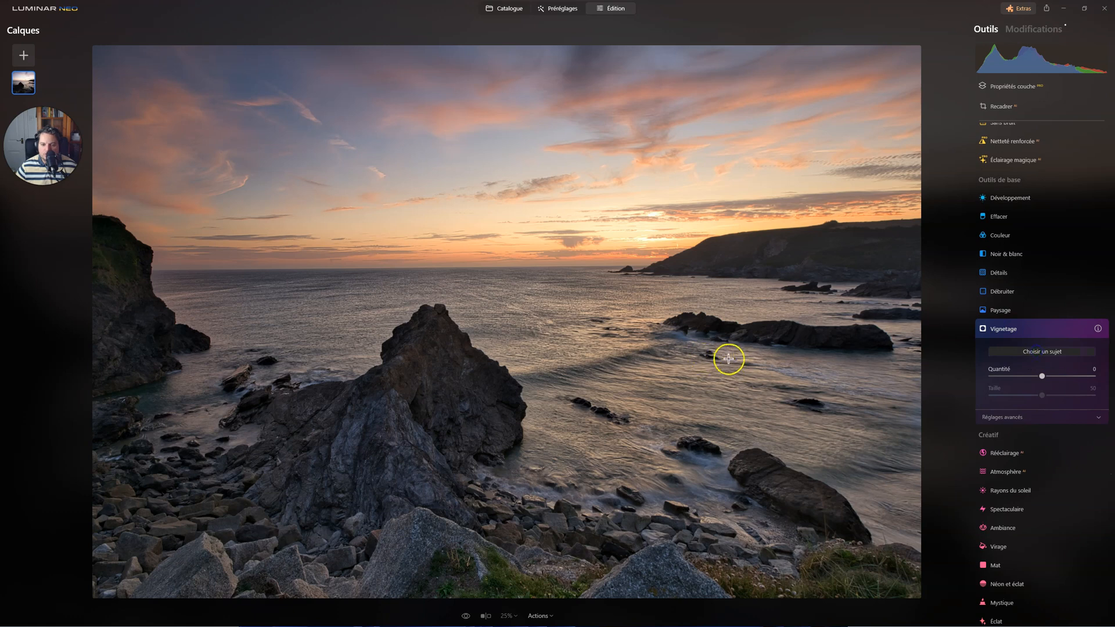
left_click(456, 331)
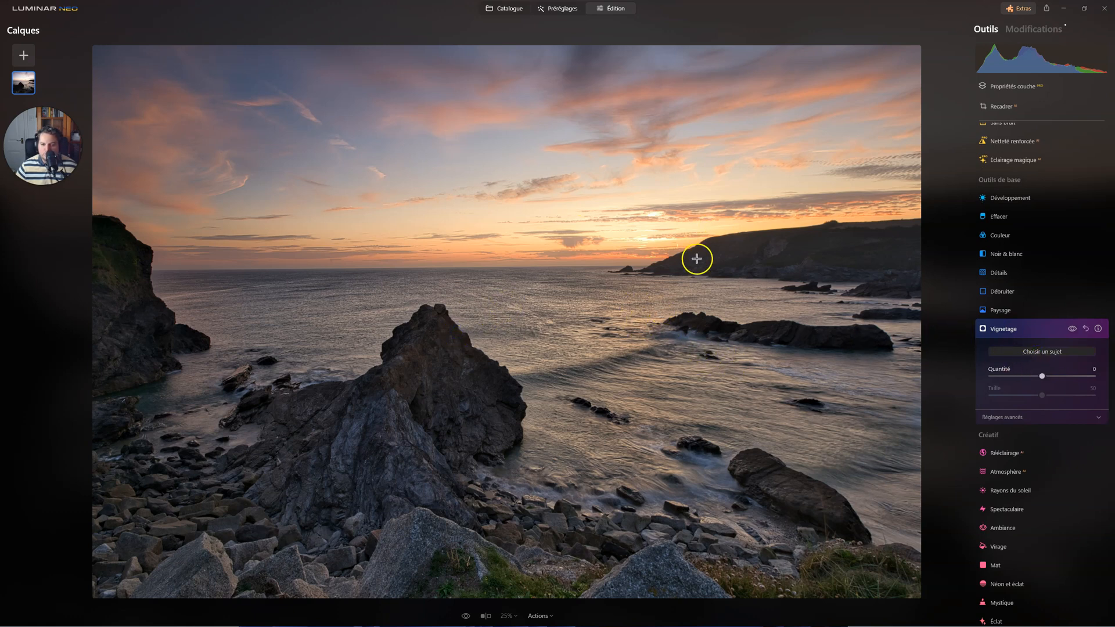
left_click_drag(1041, 376, 964, 381)
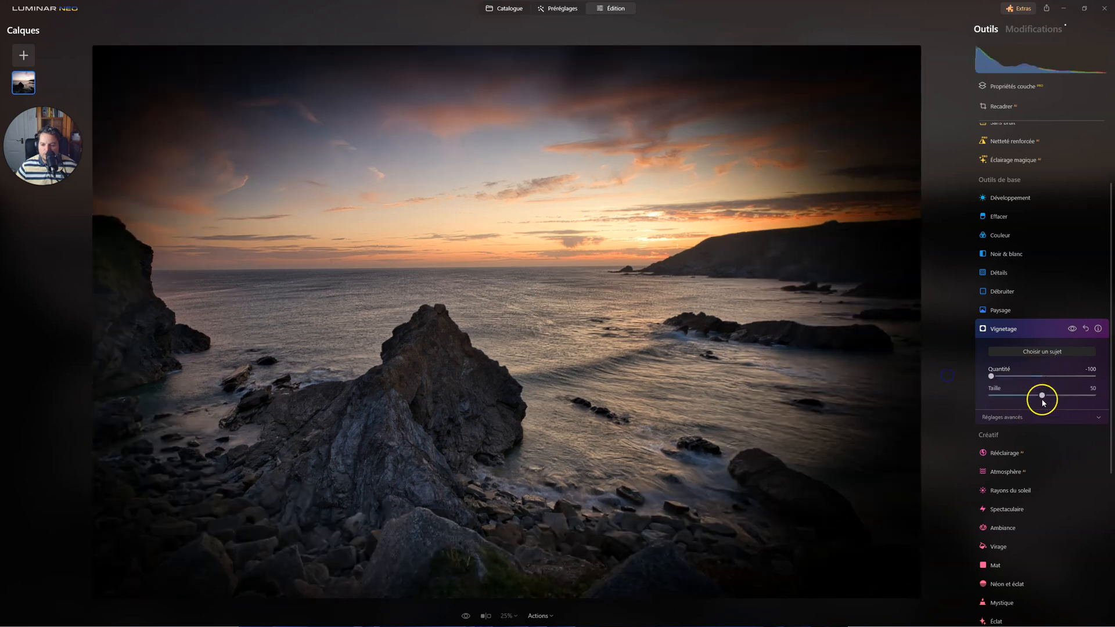
left_click_drag(1043, 396, 928, 391)
Soften the rock vignette with Progressivité 100, Lumière interne 31 and Quantité -59.
left_click(1013, 416)
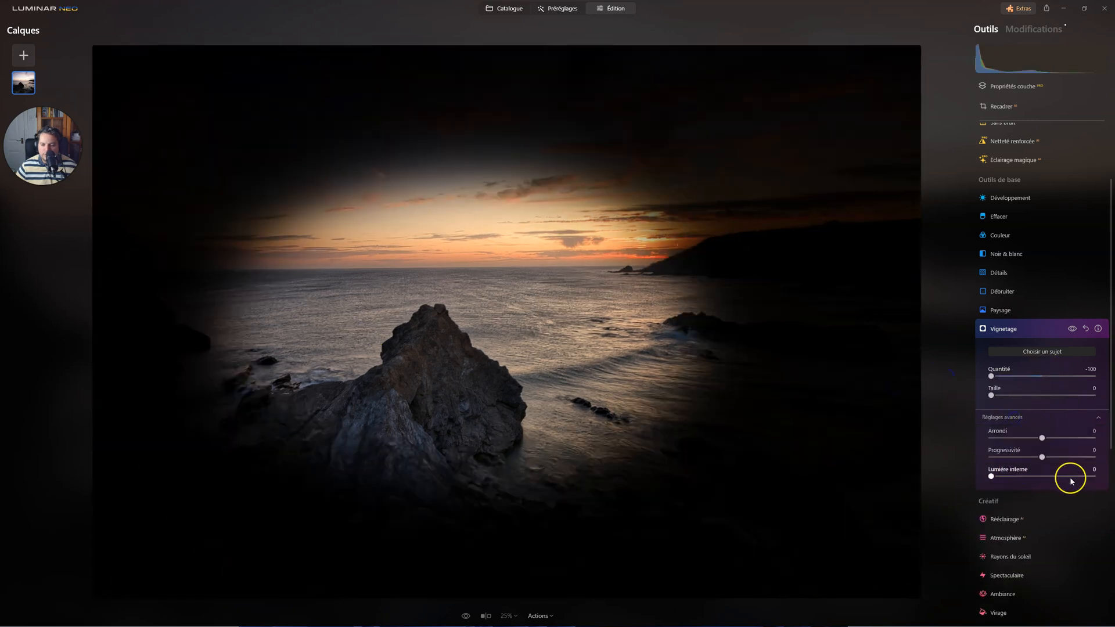
left_click_drag(991, 476, 1093, 457)
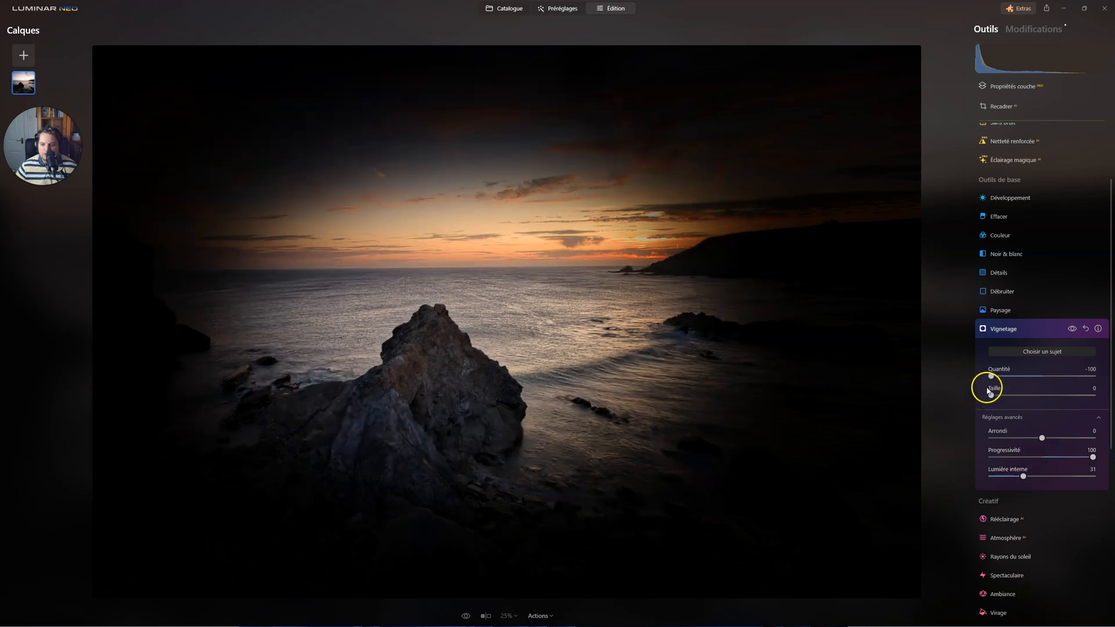
left_click_drag(992, 375, 1010, 376)
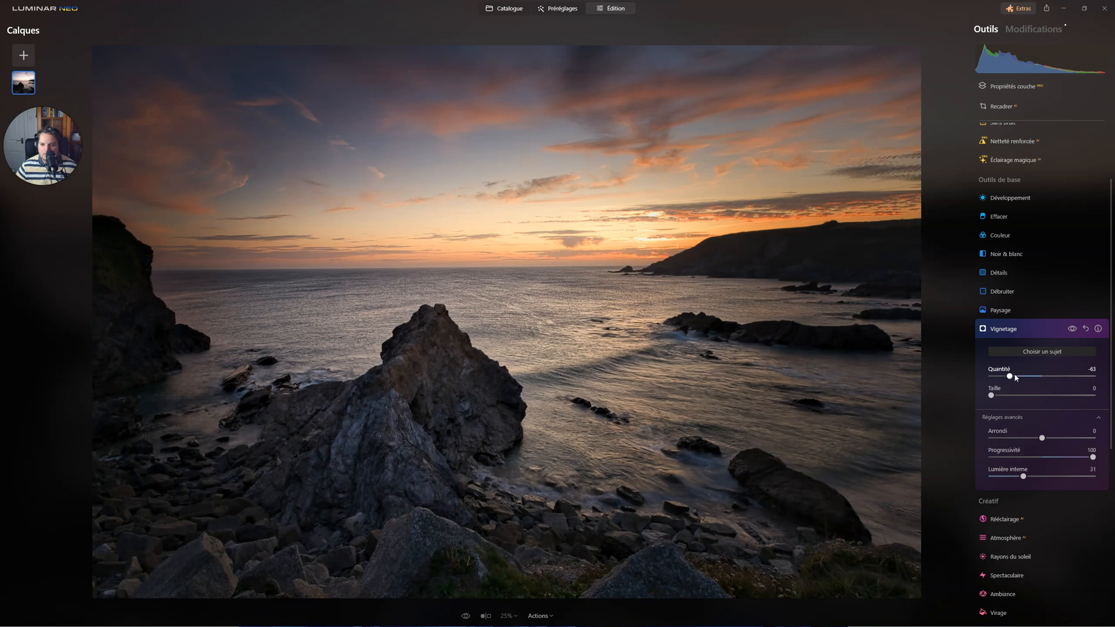
left_click_drag(1011, 381, 1013, 379)
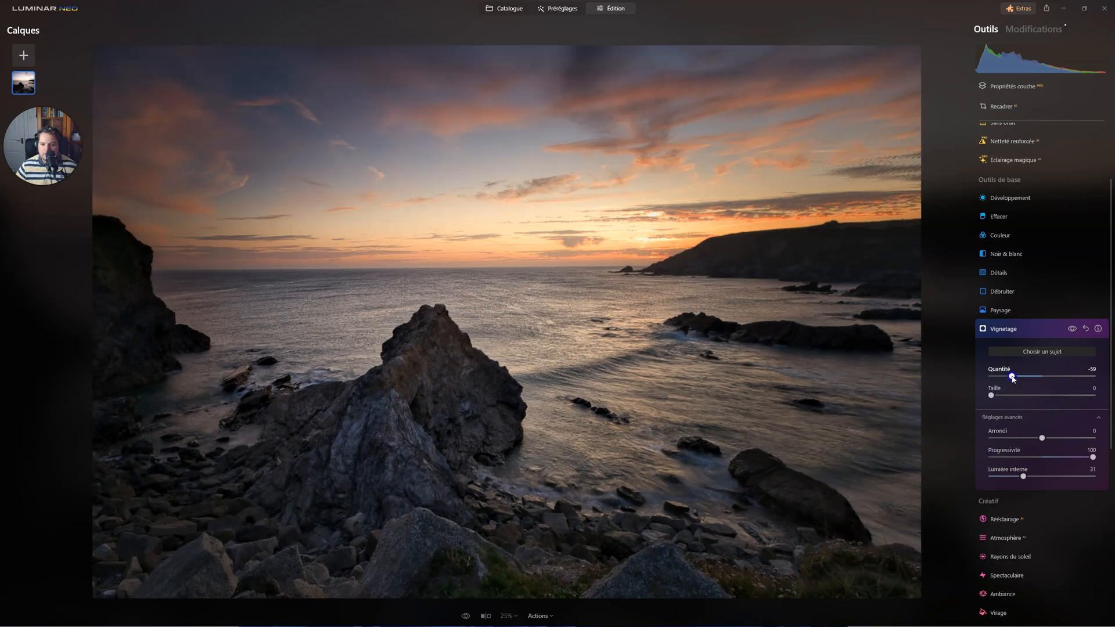
Add a second vignette centred on the sunset glow above the horizon, with Quantité -36 and Taille 0.
left_click(1010, 332)
left_click(1011, 332)
left_click(1039, 351)
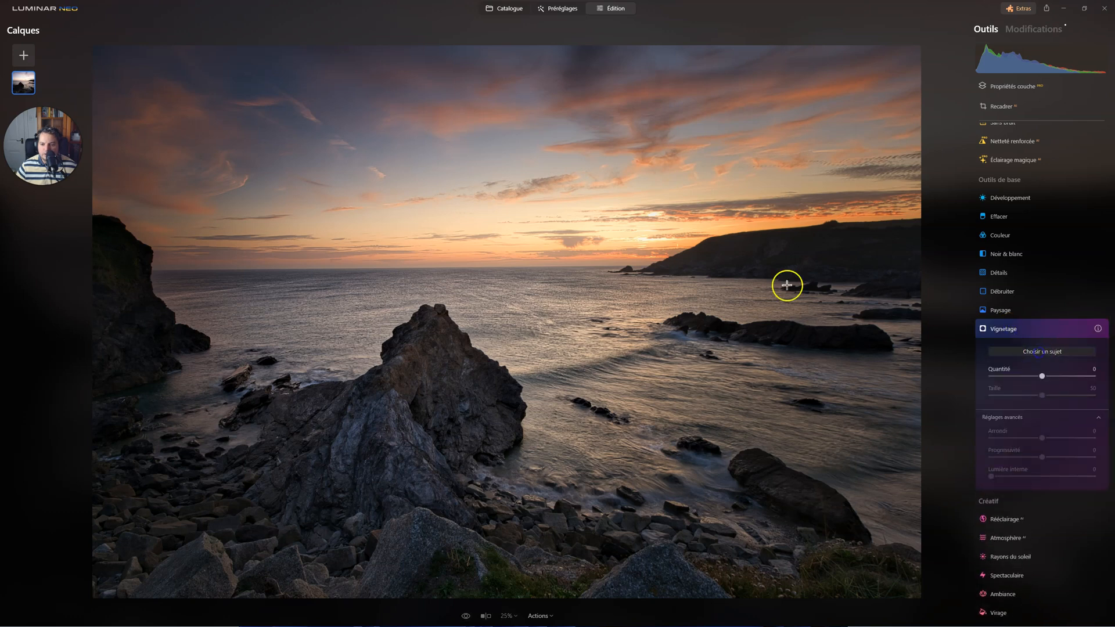
left_click(641, 234)
left_click_drag(1041, 376, 991, 396)
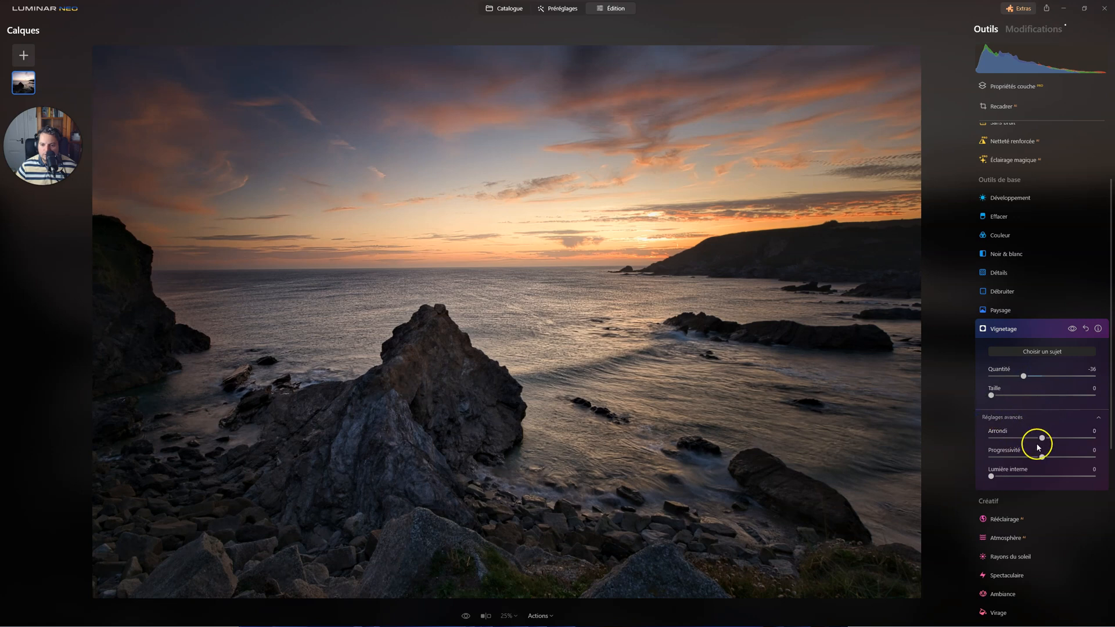
Refine the sunset vignette with Progressivité 100, Taille 18, Lumière interne 15 and Quantité 2.
left_click_drag(1041, 457, 1094, 458)
left_click_drag(1023, 377, 1017, 376)
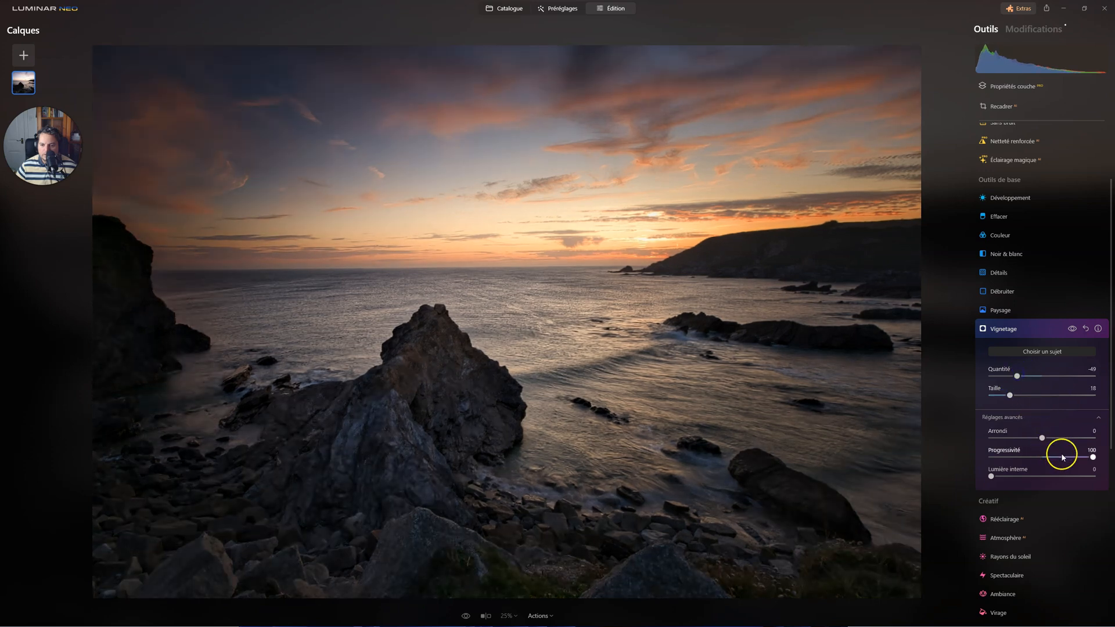
left_click_drag(994, 477, 1011, 478)
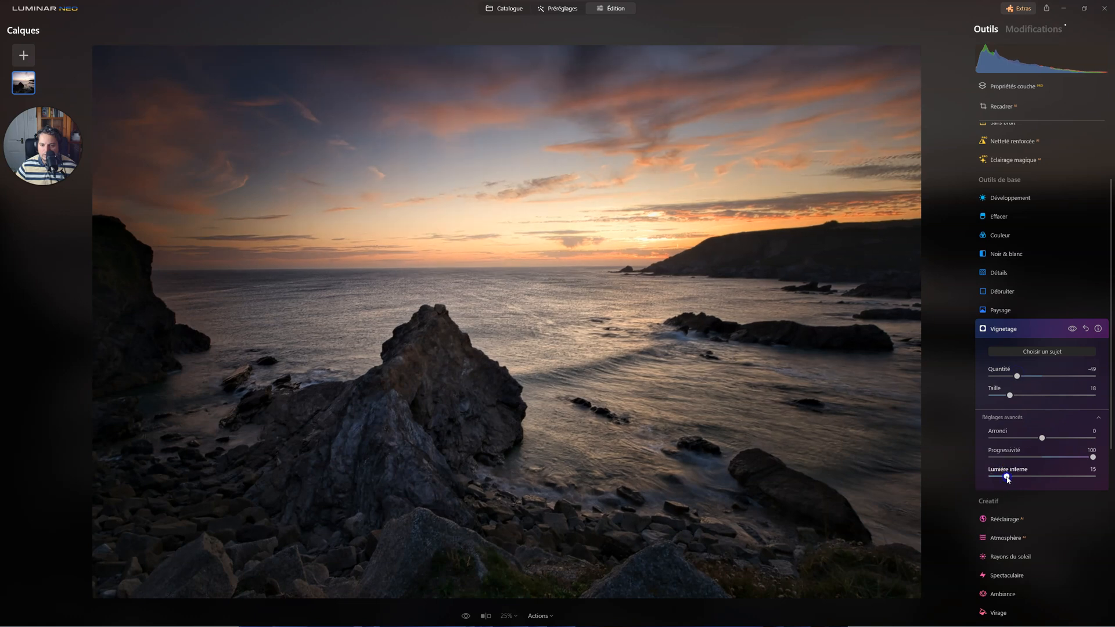
left_click_drag(1011, 476, 1009, 476)
left_click_drag(1016, 376, 1021, 376)
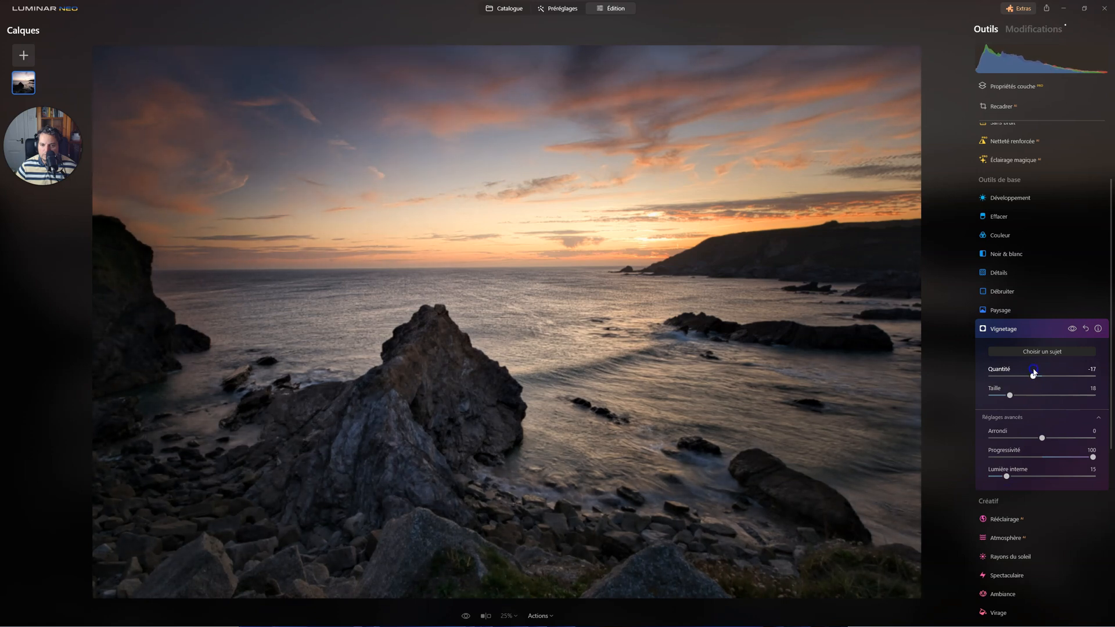
left_click(1006, 330)
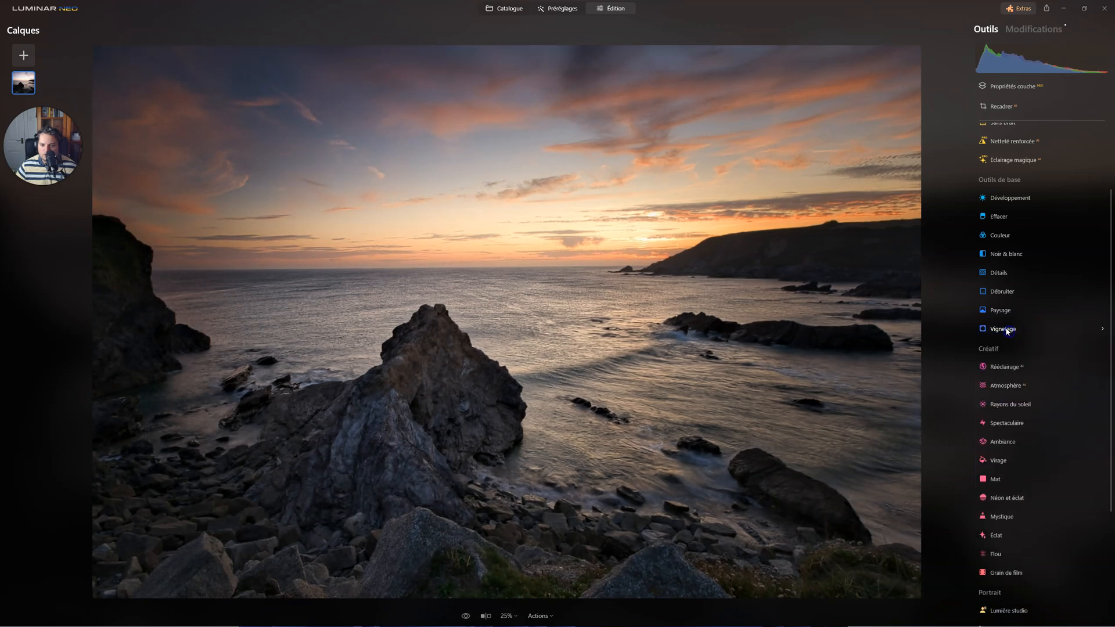
Review the applied modifications, inspecting the settings of the Paysage edit and both vignettes.
left_click(1037, 32)
left_click(995, 256)
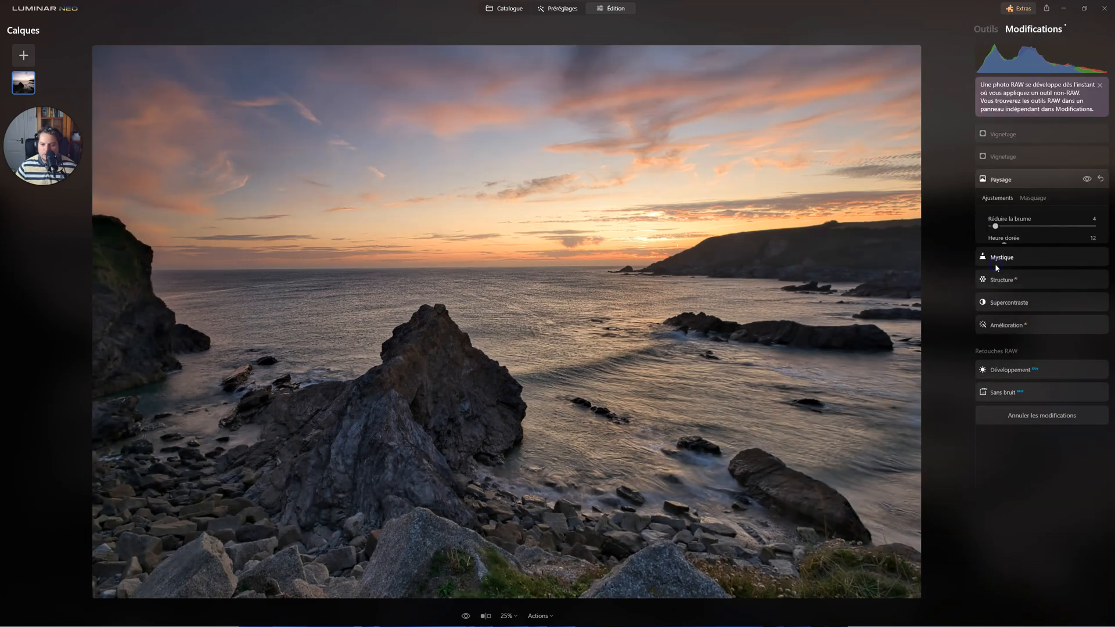
left_click(996, 226)
left_click(1000, 157)
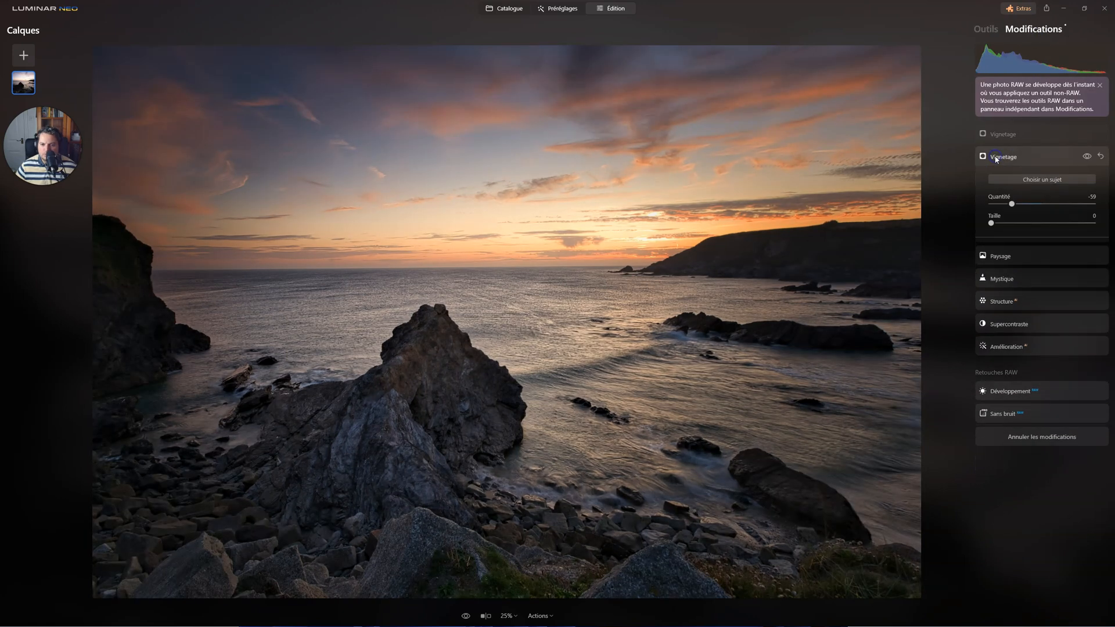
left_click(1010, 135)
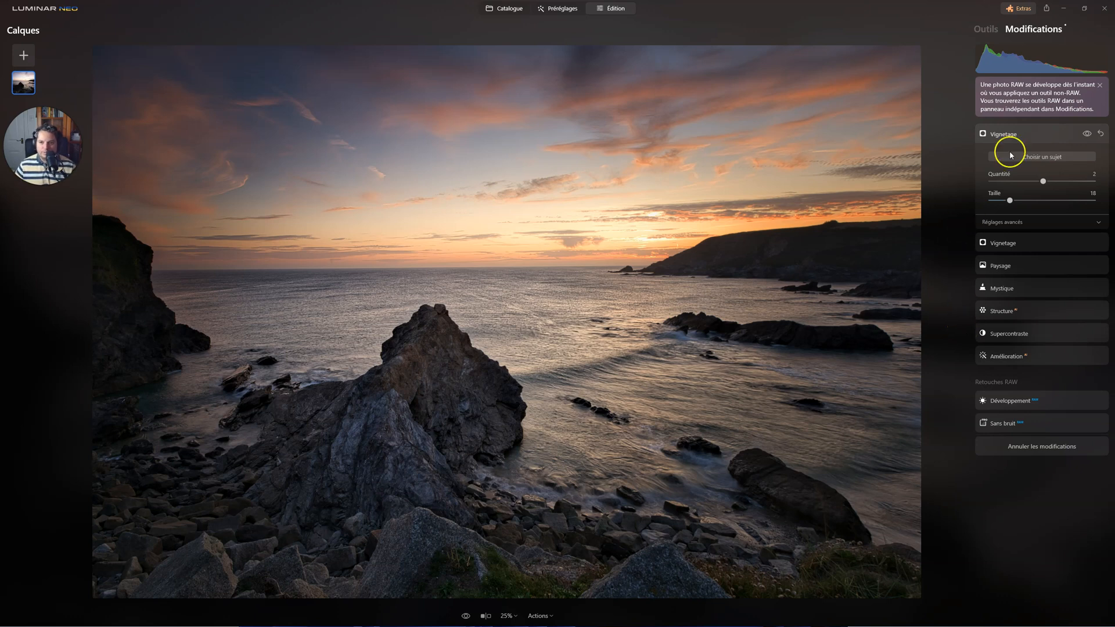
Lighten parts of the large foreground rock with the Densité +/densité - brush at Taille 40, Adoucissement 100 and Intensité 21, with Quantité 91.
left_click(987, 31)
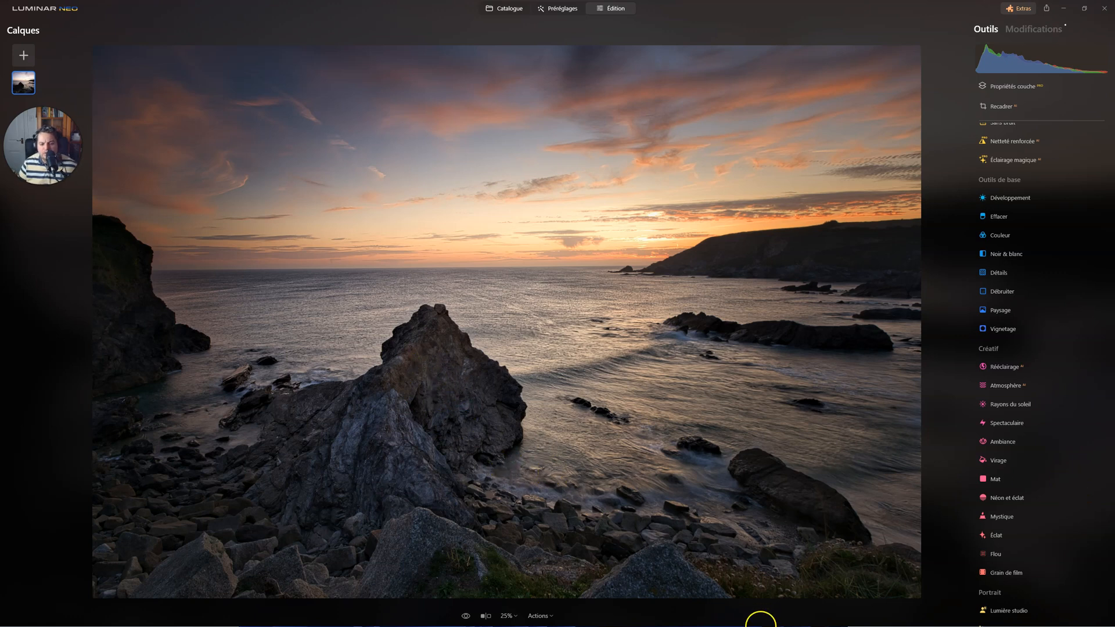
scroll(1002, 479, "down", 2)
scroll(1001, 479, "down", 2)
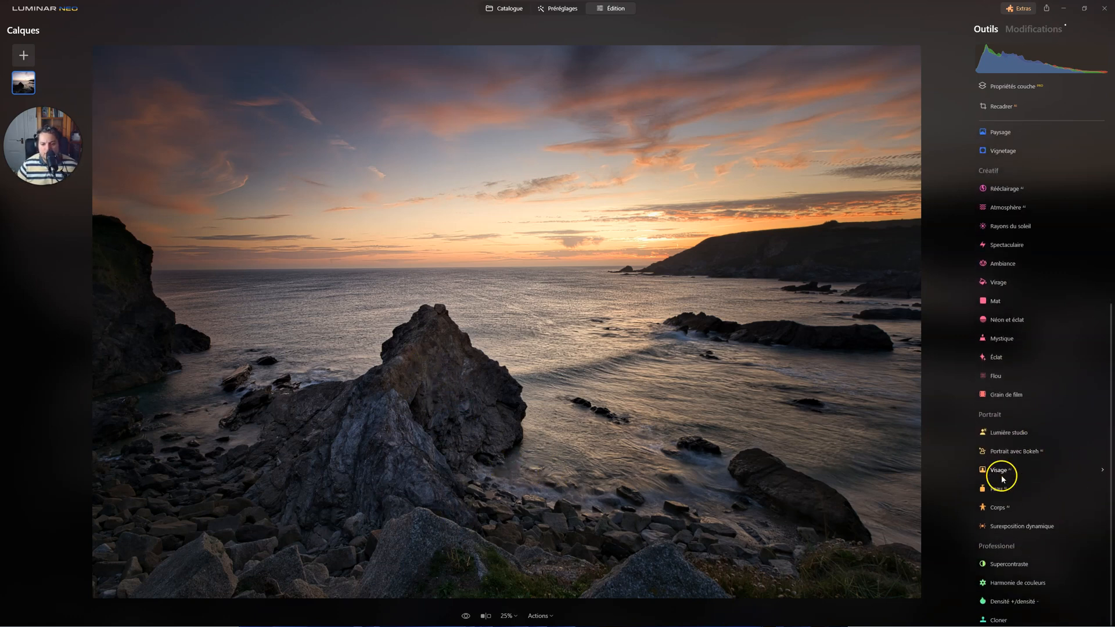
left_click(1006, 599)
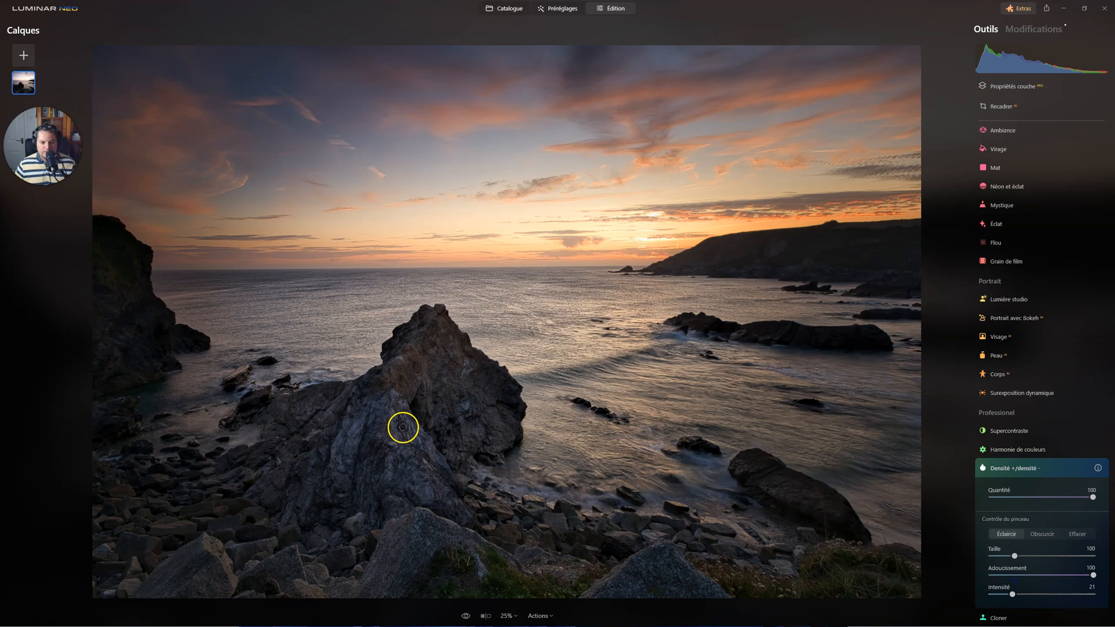
mouse_move(403, 428)
left_mouse_down()
mouse_move(395, 406)
mouse_move(393, 444)
left_mouse_up()
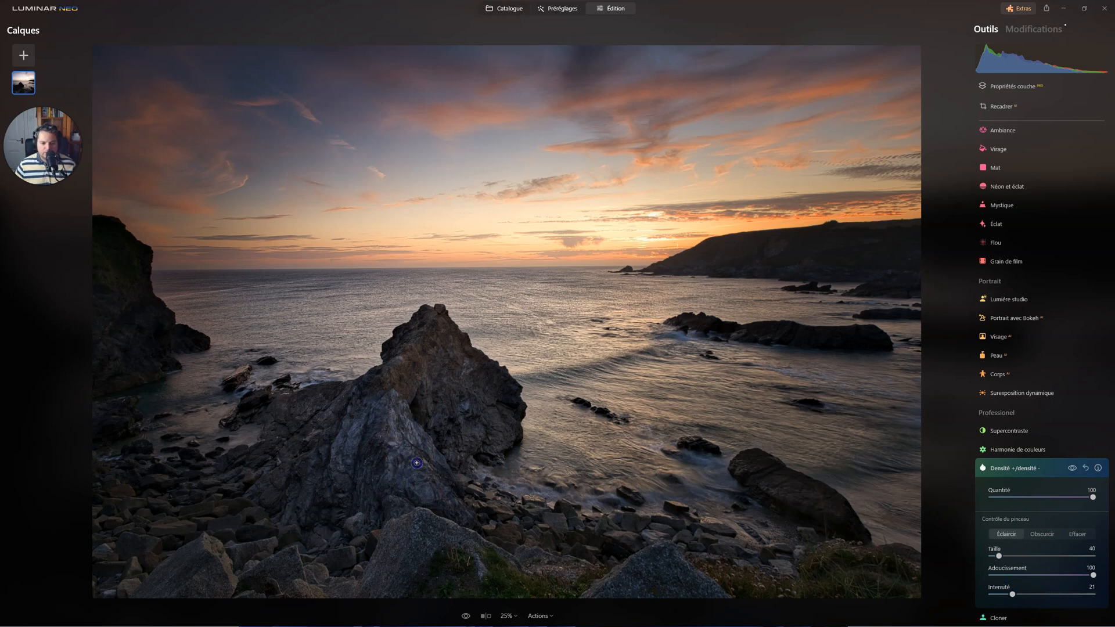
left_click_drag(419, 478, 418, 467)
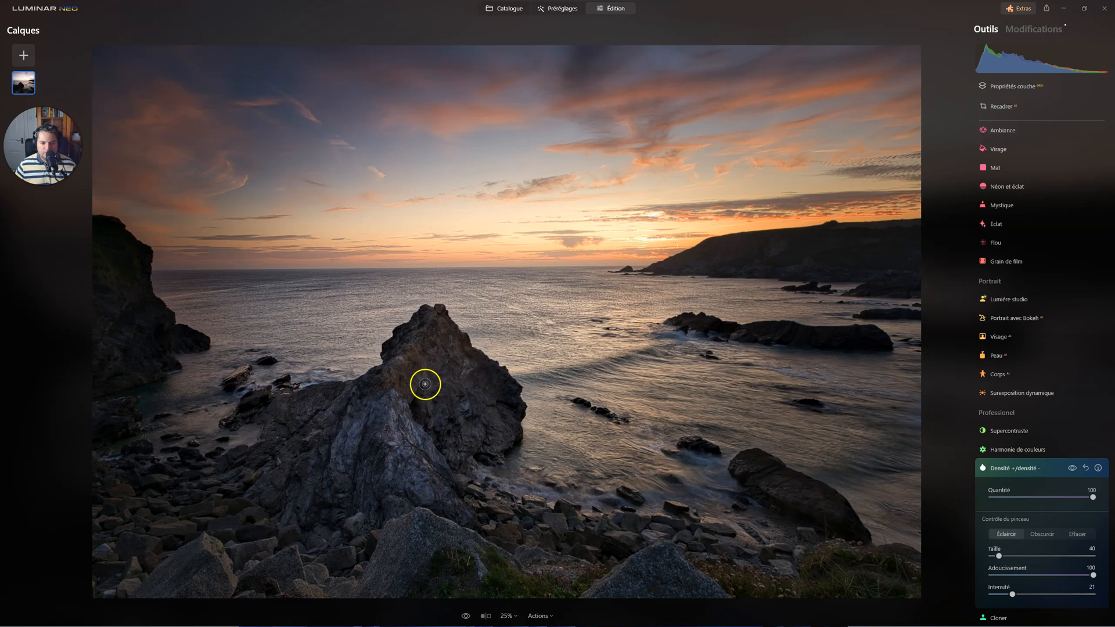
left_click_drag(415, 366, 450, 406)
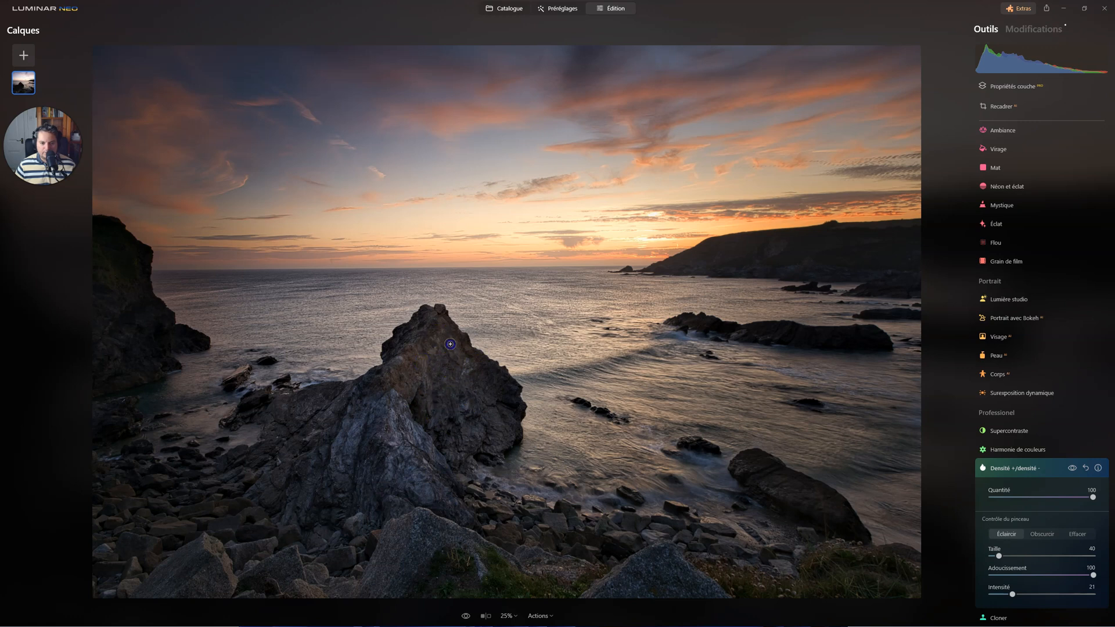
mouse_move(488, 411)
left_mouse_down()
mouse_move(471, 362)
mouse_move(461, 402)
left_mouse_up()
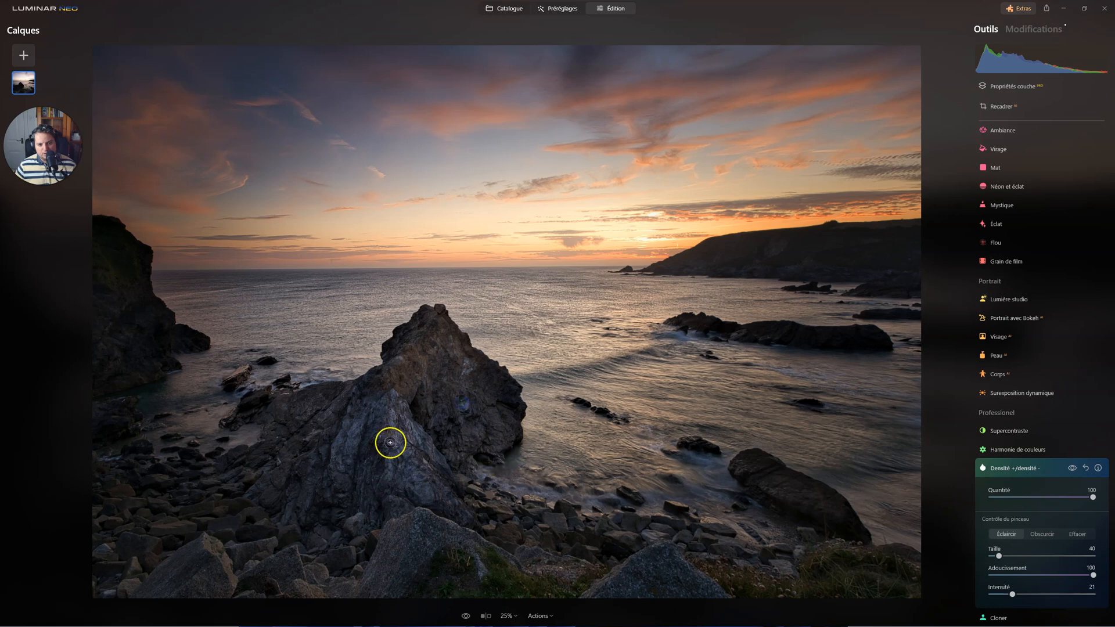
mouse_move(1092, 496)
left_mouse_down()
mouse_move(1023, 498)
mouse_move(1100, 497)
left_mouse_up()
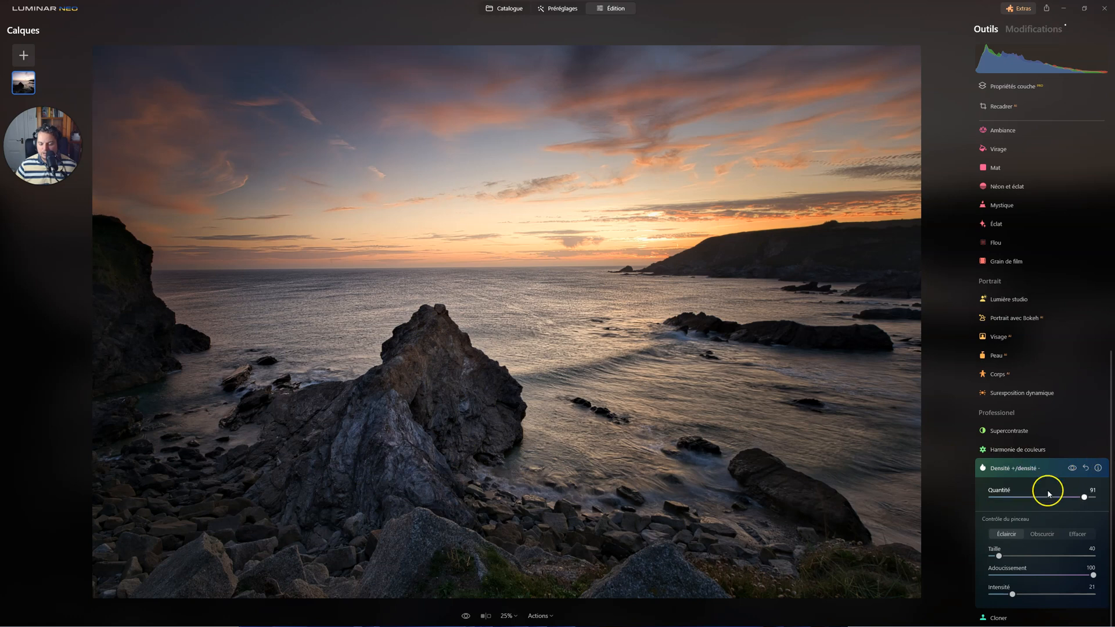
left_click(1018, 470)
Darken the large foreground rock's shadowed parts using a new Densité +/densité - edit in Obscurcir mode, with Taille 28, Adoucissement 100 and Intensité 20.
left_click(1016, 599)
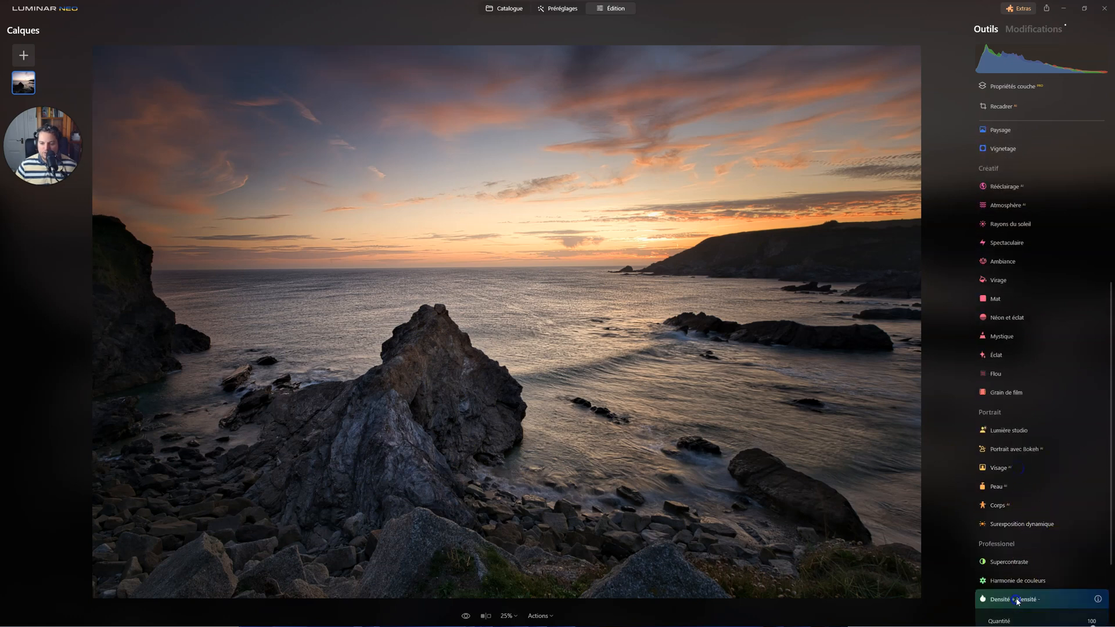
scroll(1066, 511, "down", 3)
left_click(1043, 534)
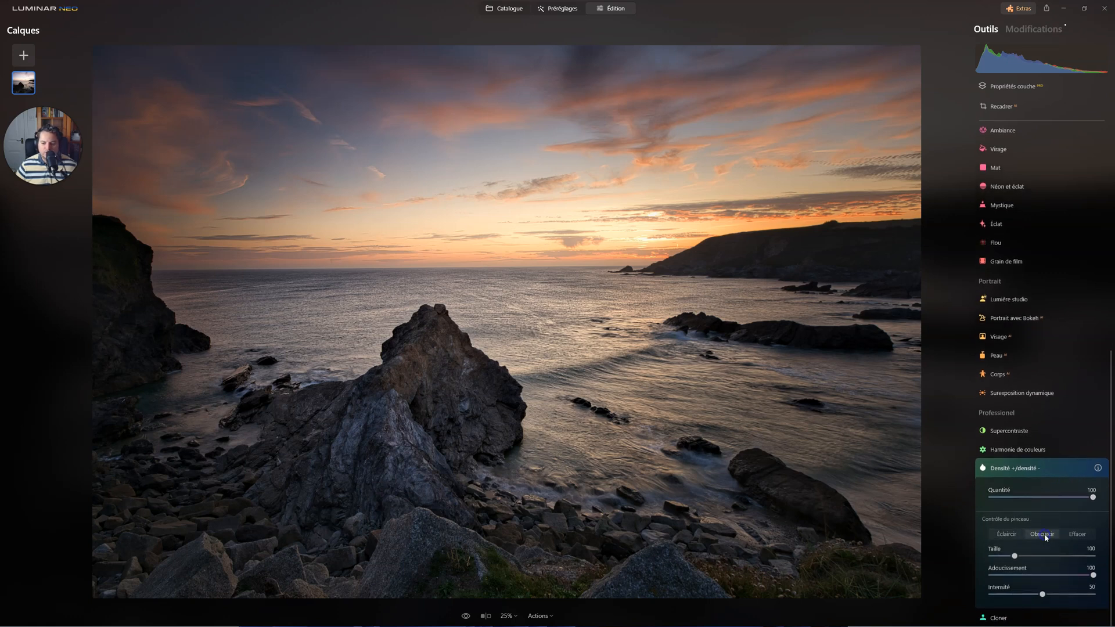
left_click_drag(1041, 593, 1020, 598)
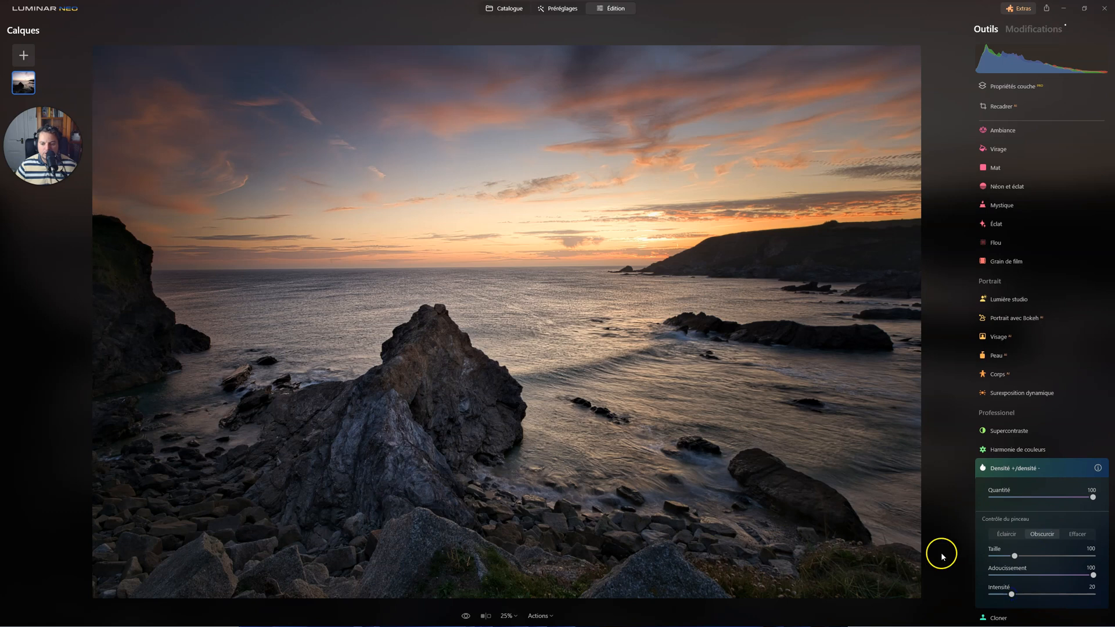
scroll(403, 360, "down", 5)
scroll(472, 417, "down", 4)
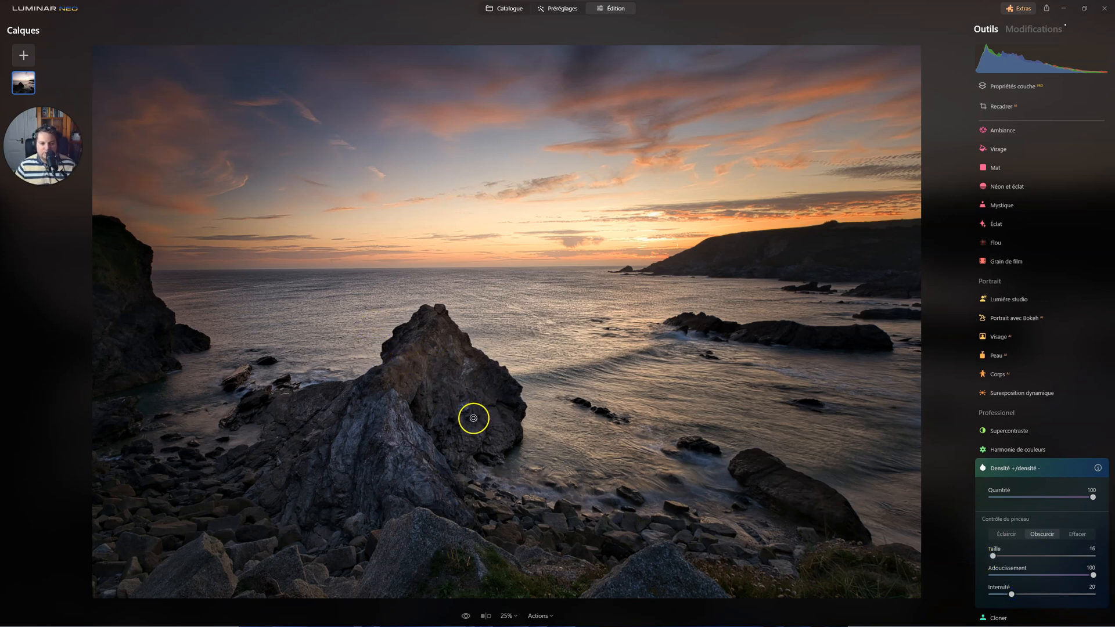
scroll(464, 405, "up", 1)
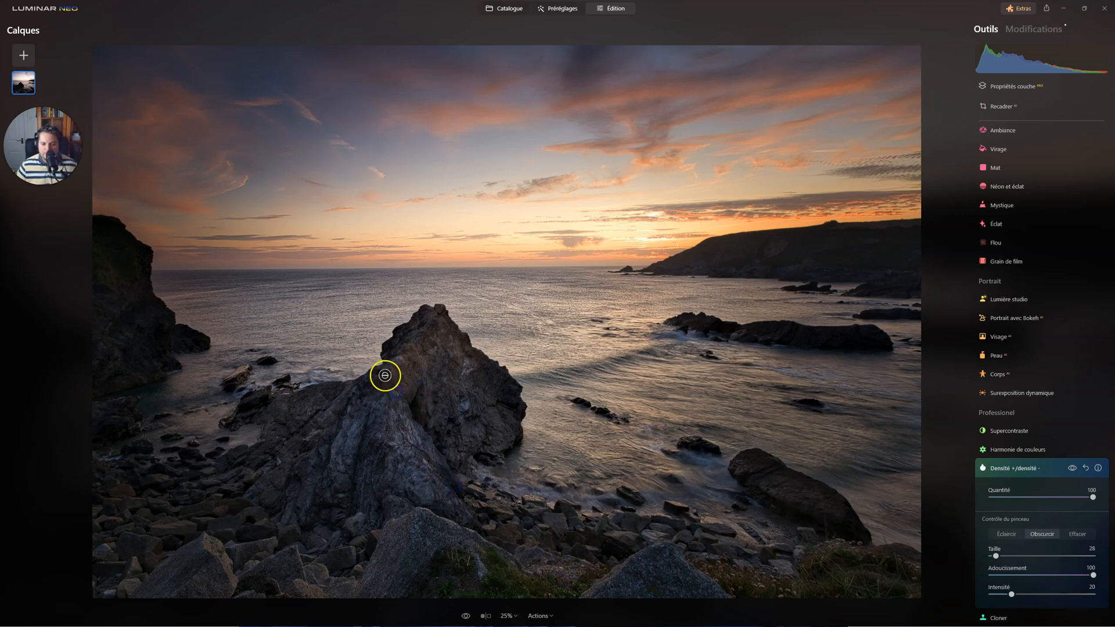
mouse_move(409, 352)
left_mouse_down()
mouse_move(448, 398)
mouse_move(433, 378)
mouse_move(433, 403)
mouse_move(426, 384)
mouse_move(417, 404)
mouse_move(450, 443)
mouse_move(435, 429)
left_mouse_up()
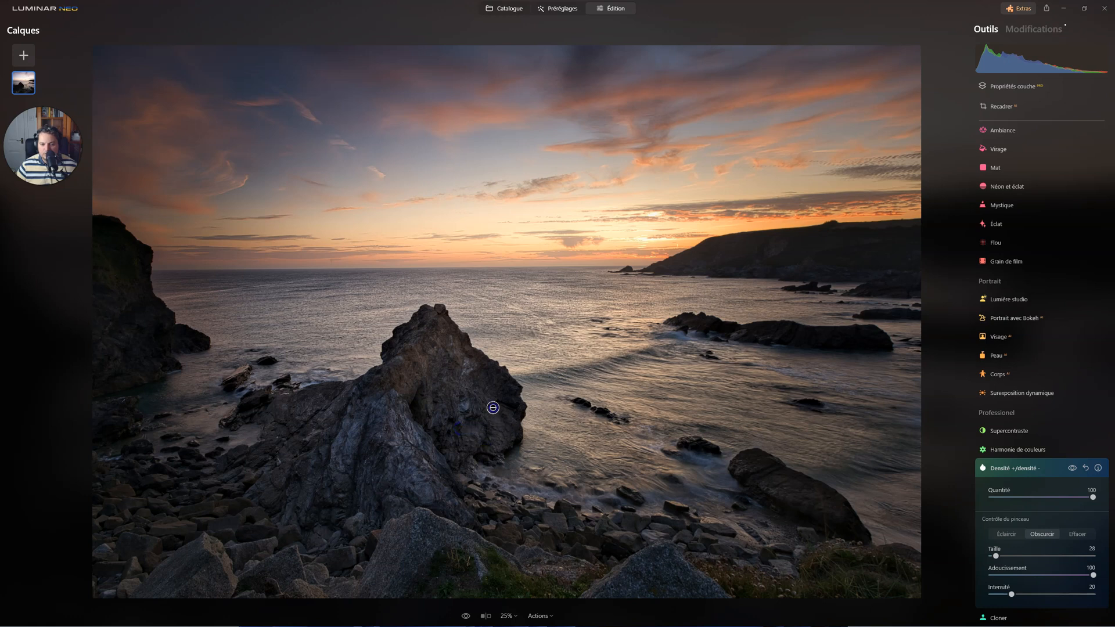
mouse_move(489, 411)
left_mouse_down()
mouse_move(512, 443)
mouse_move(483, 412)
left_mouse_up()
mouse_move(461, 349)
left_mouse_down()
mouse_move(454, 335)
mouse_move(420, 363)
mouse_move(453, 386)
left_mouse_up()
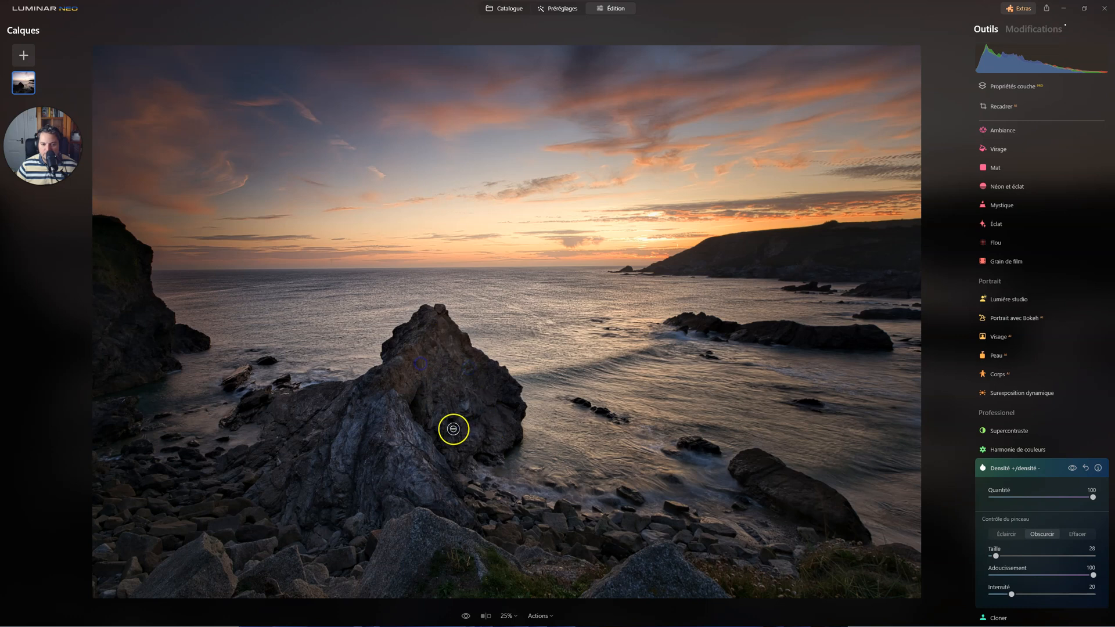
Compare the rock with and without the darkening strokes, and reduce their Quantité to 43.
left_click(1073, 468)
left_click(1073, 468)
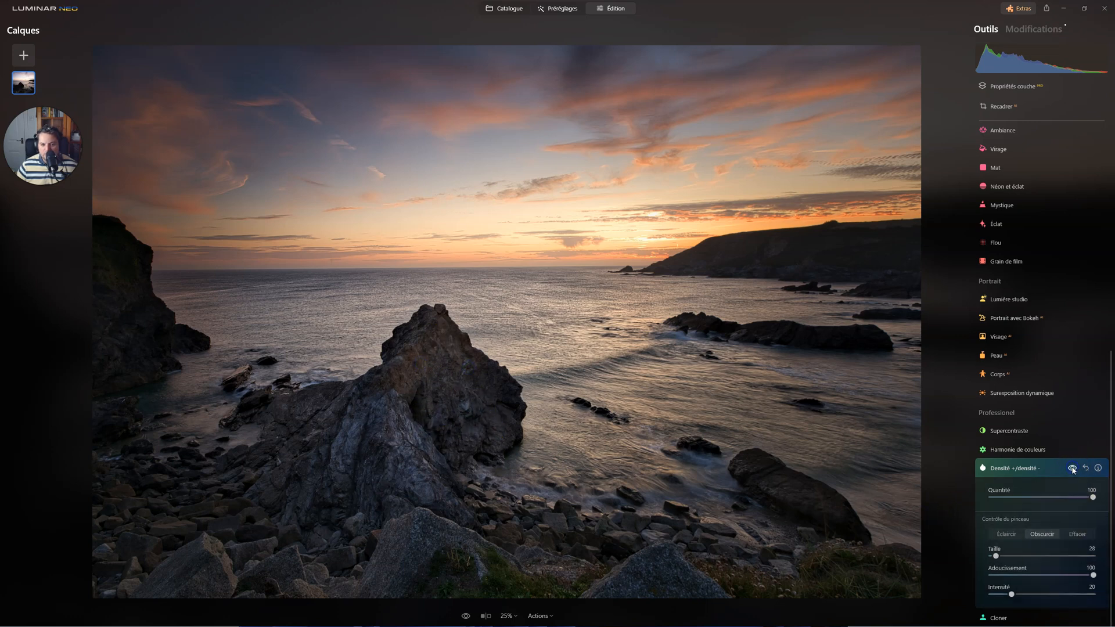
mouse_move(1092, 497)
left_mouse_down()
mouse_move(942, 494)
mouse_move(1035, 497)
left_mouse_up()
left_click(991, 497)
left_click(1072, 468)
left_click(1013, 471)
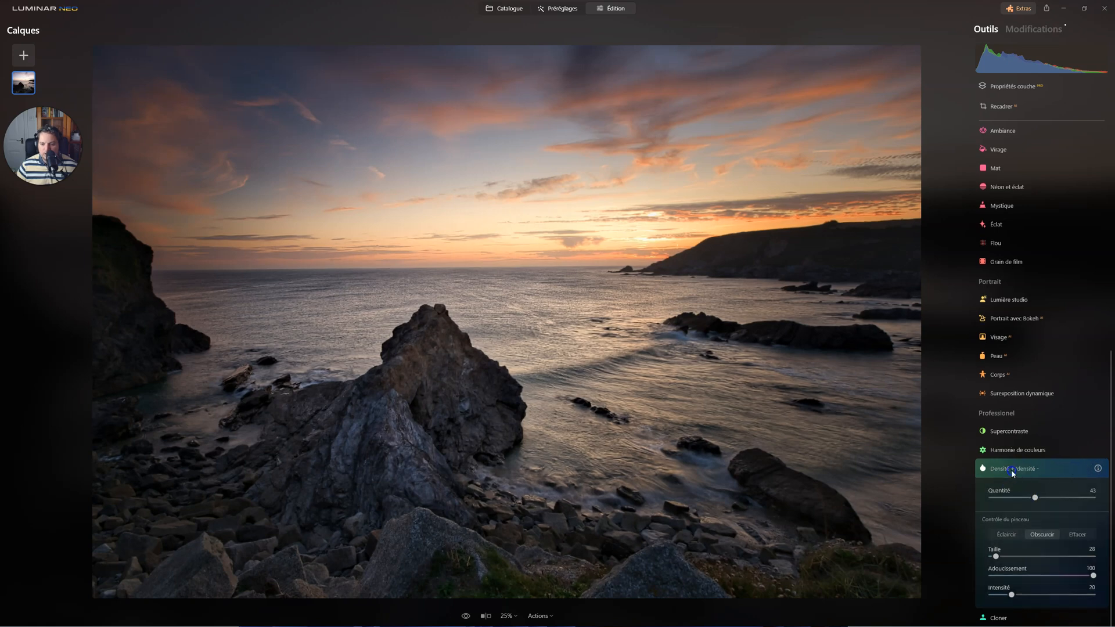
Check both Densité +/densité - edits among the applied modifications and lower the darkening edit's Quantité to 20.
left_click(1032, 29)
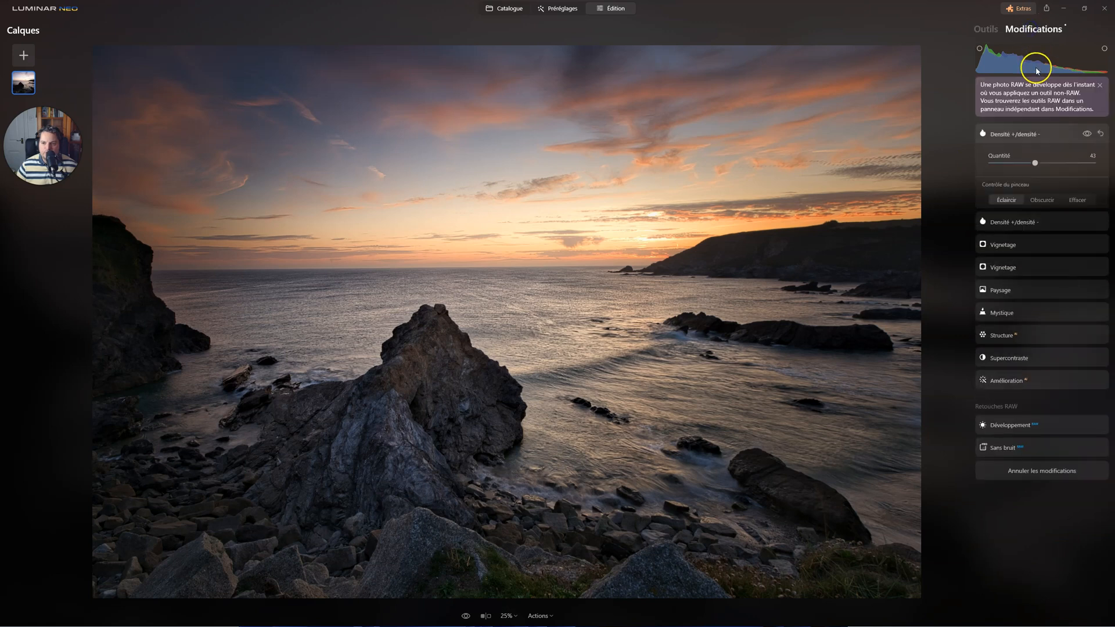
left_click(1003, 316)
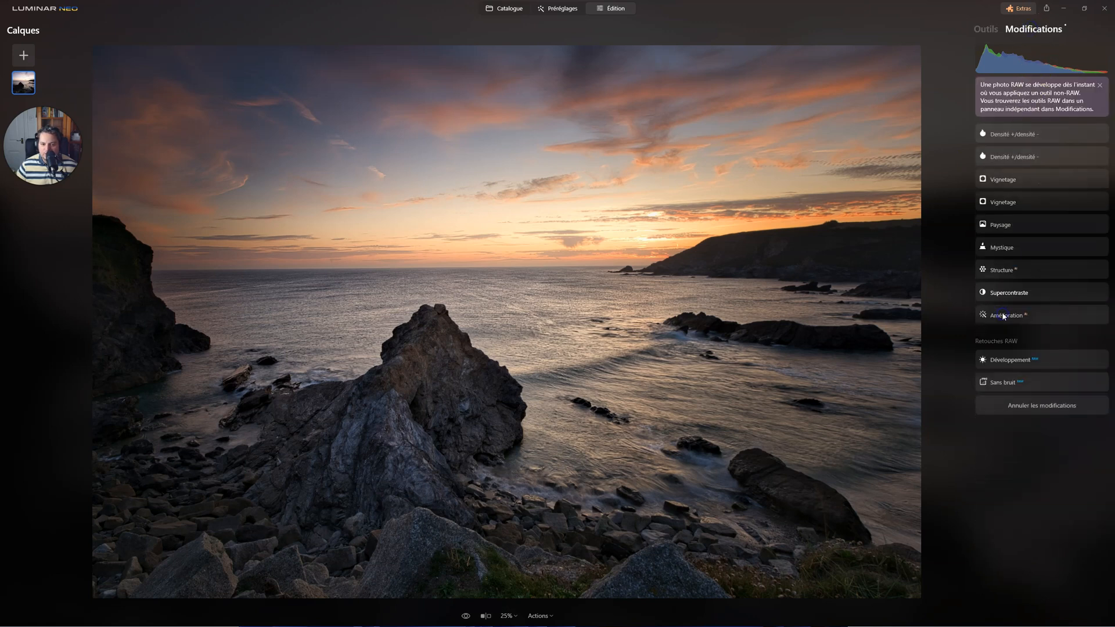
left_click(1009, 158)
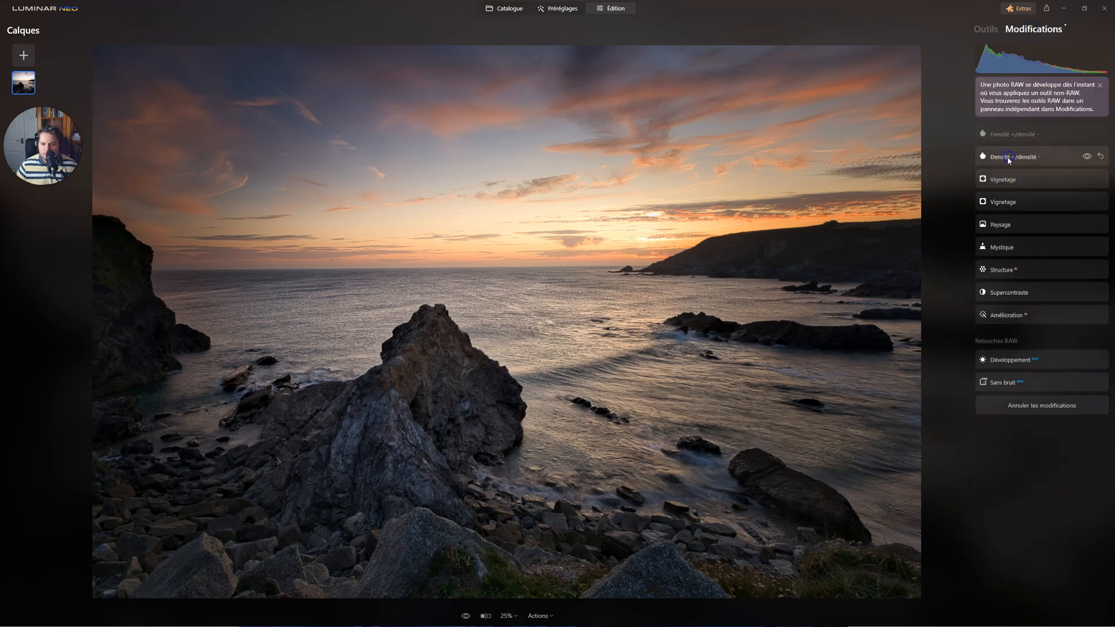
left_click(1010, 134)
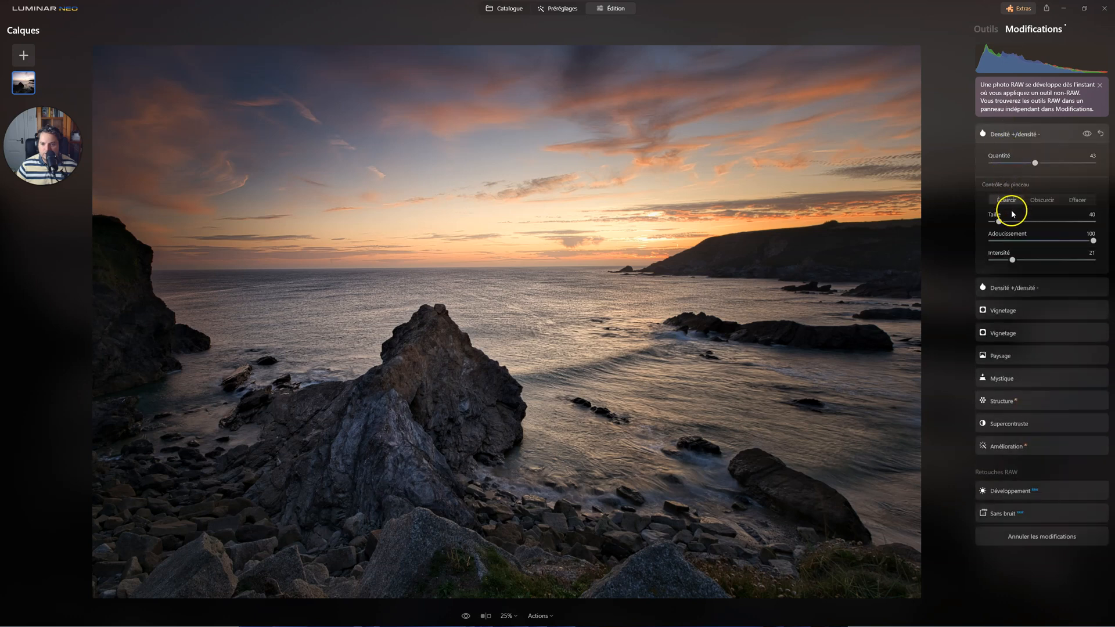
left_click(1002, 290)
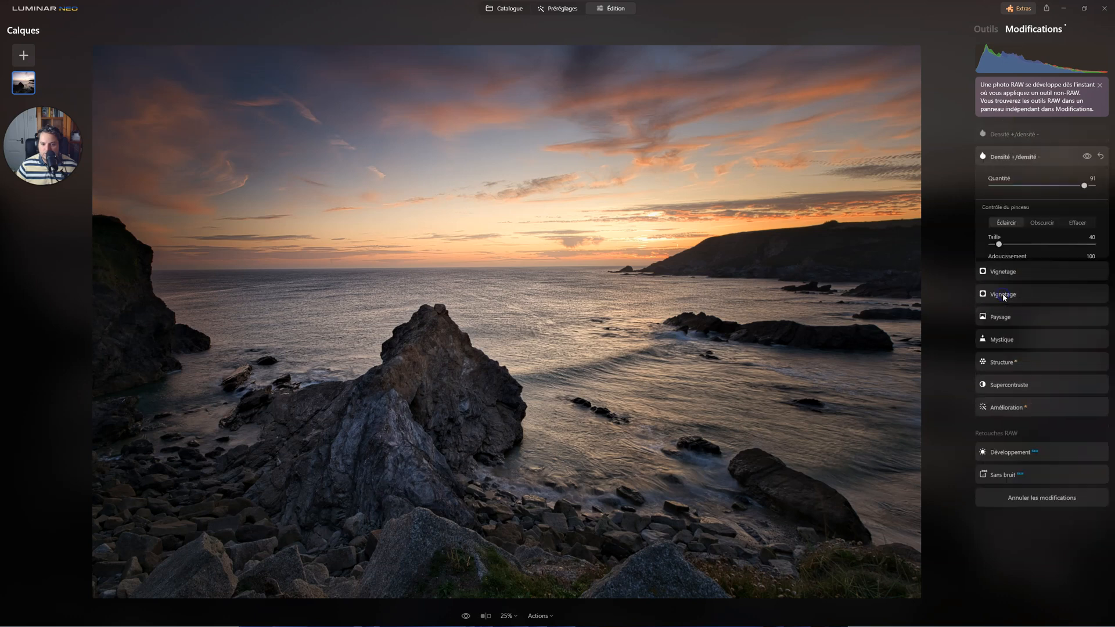
left_click(1012, 136)
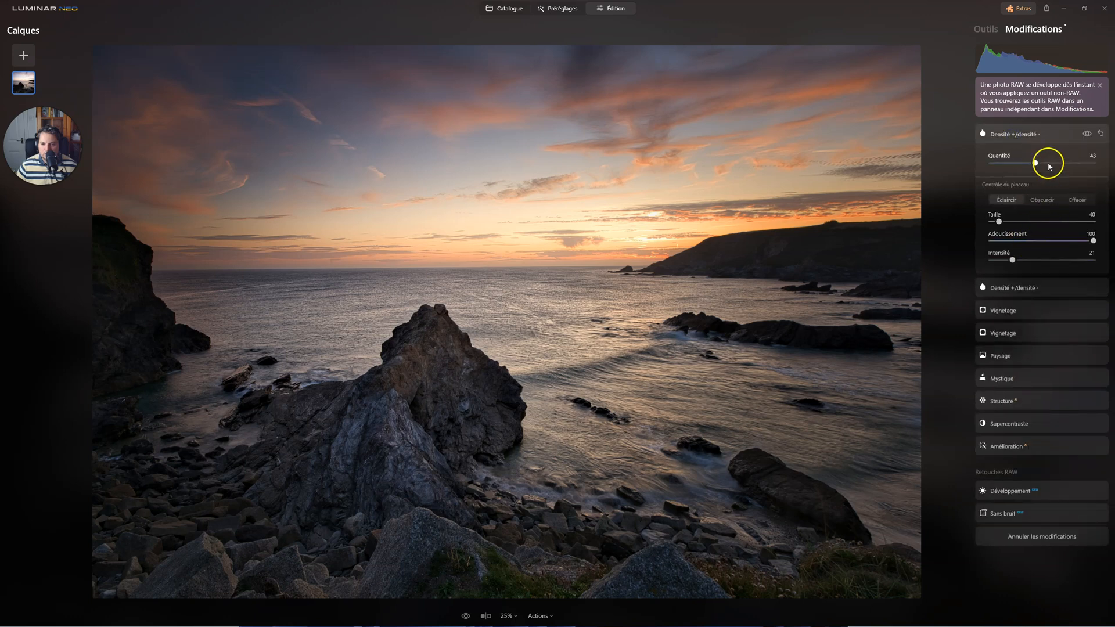
mouse_move(1036, 164)
left_mouse_down()
mouse_move(969, 160)
mouse_move(1020, 161)
left_mouse_up()
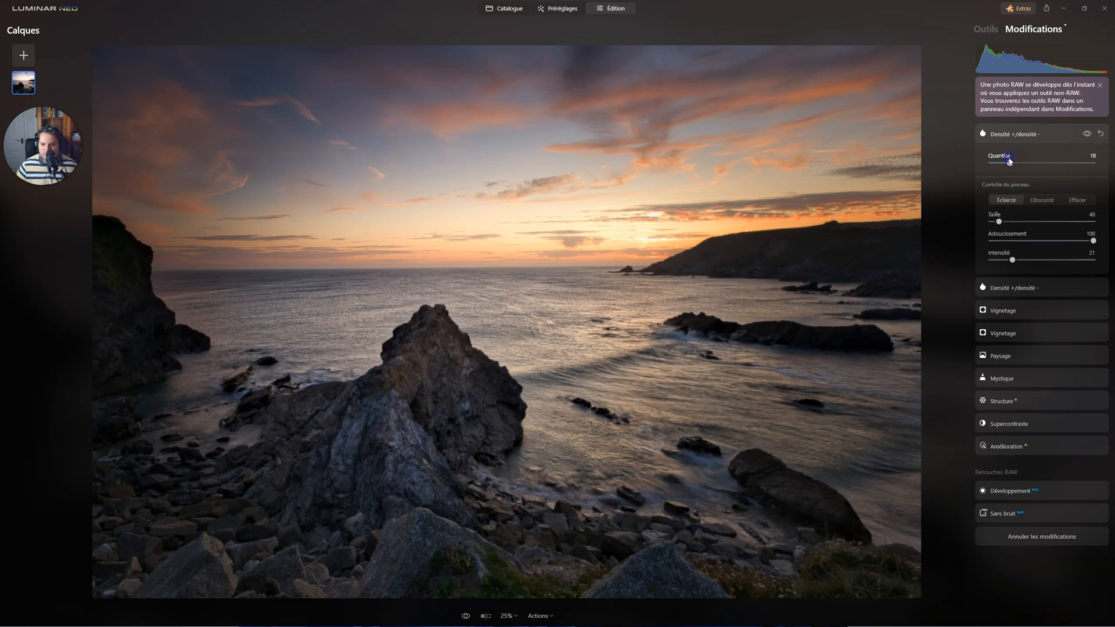
left_click(1010, 134)
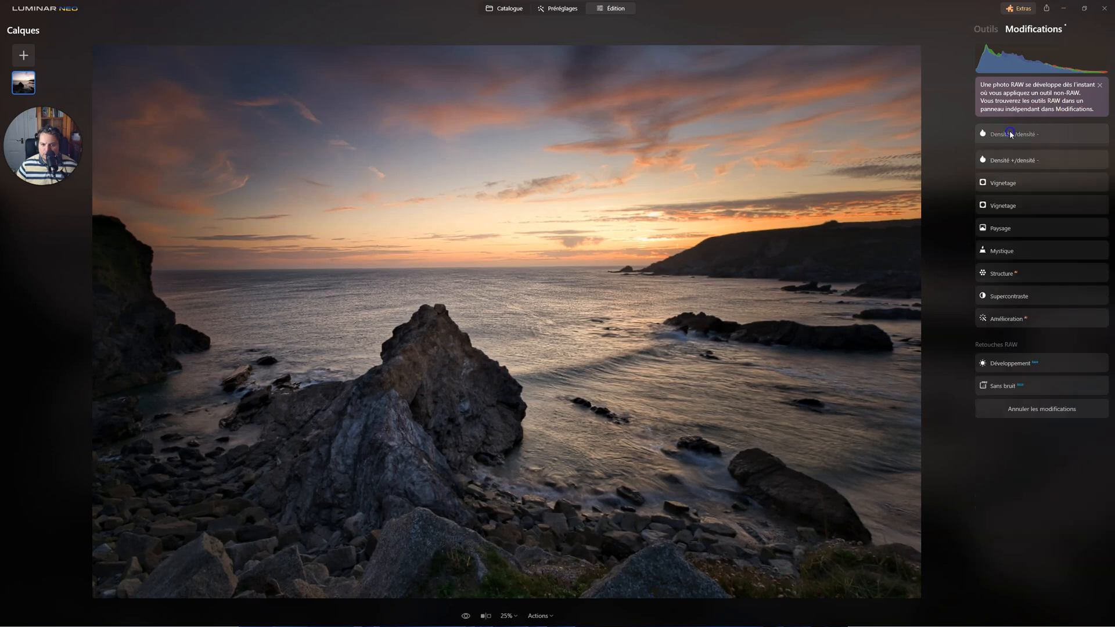
Reopen the sunset vignette and both Densité +/densité - edits to check their settings.
left_click(999, 183)
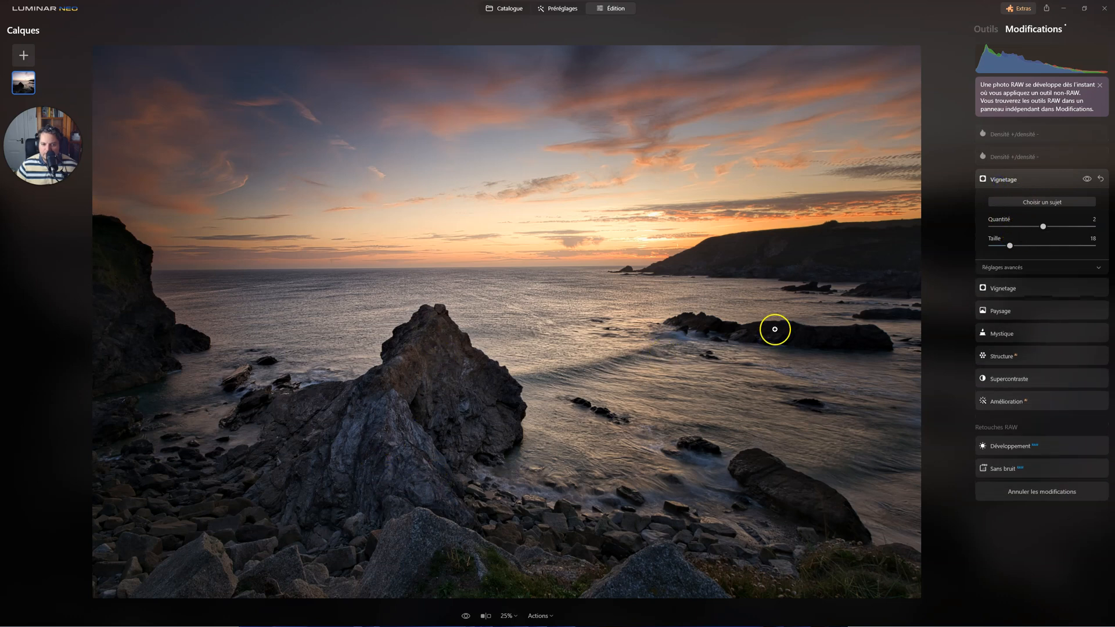
left_click(1014, 157)
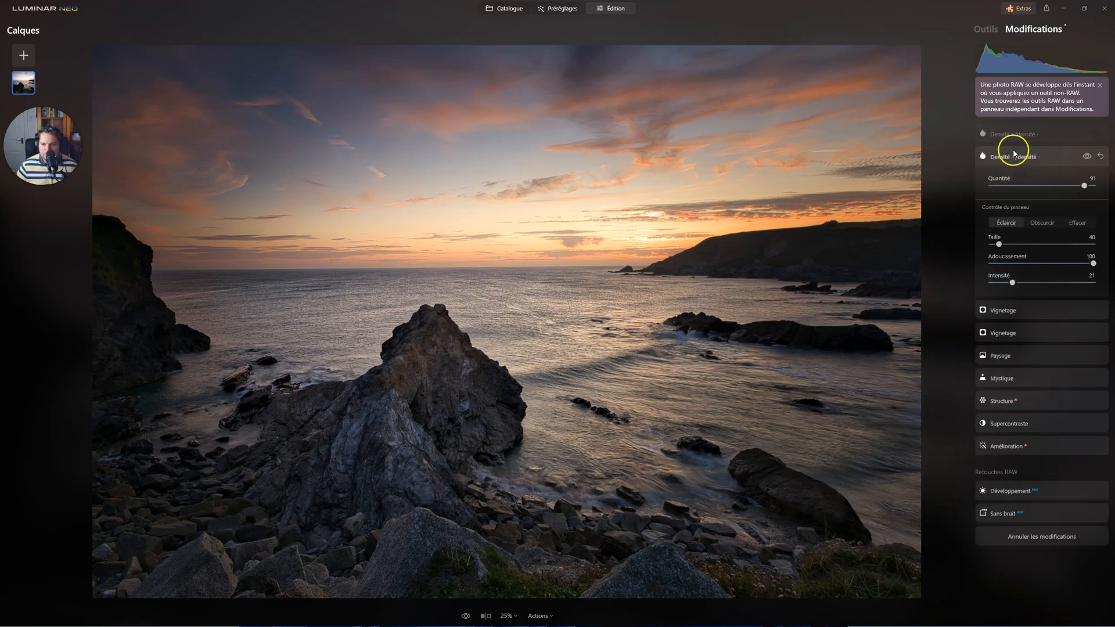
left_click(1015, 135)
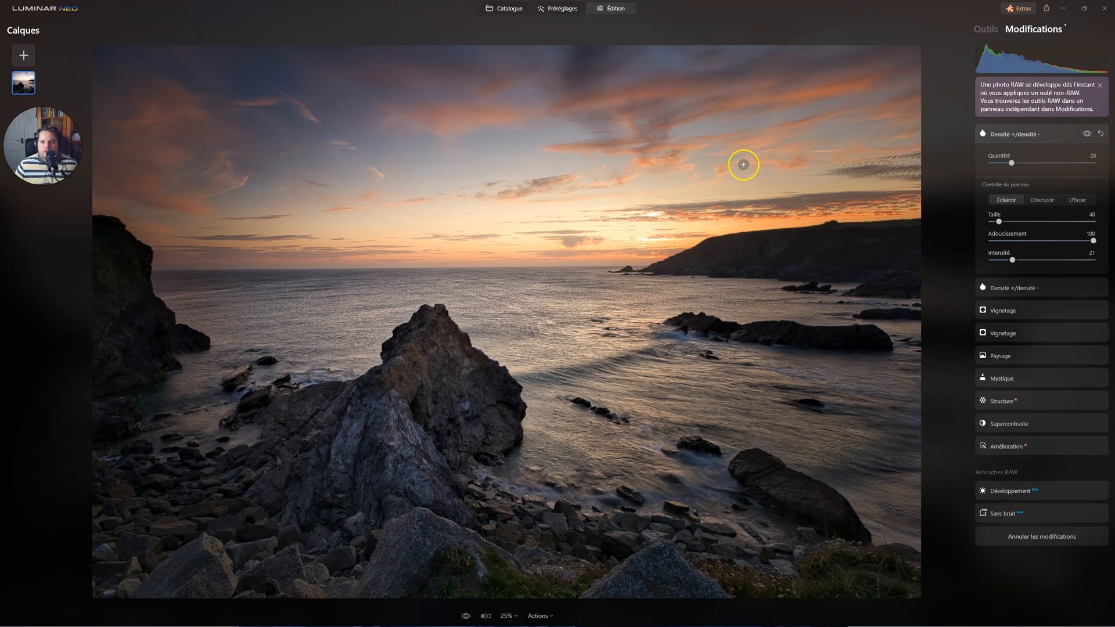
Start a Cloner edit with the brush at Taille 76, Adoucissement 100 and Intensité 100.
left_click(986, 29)
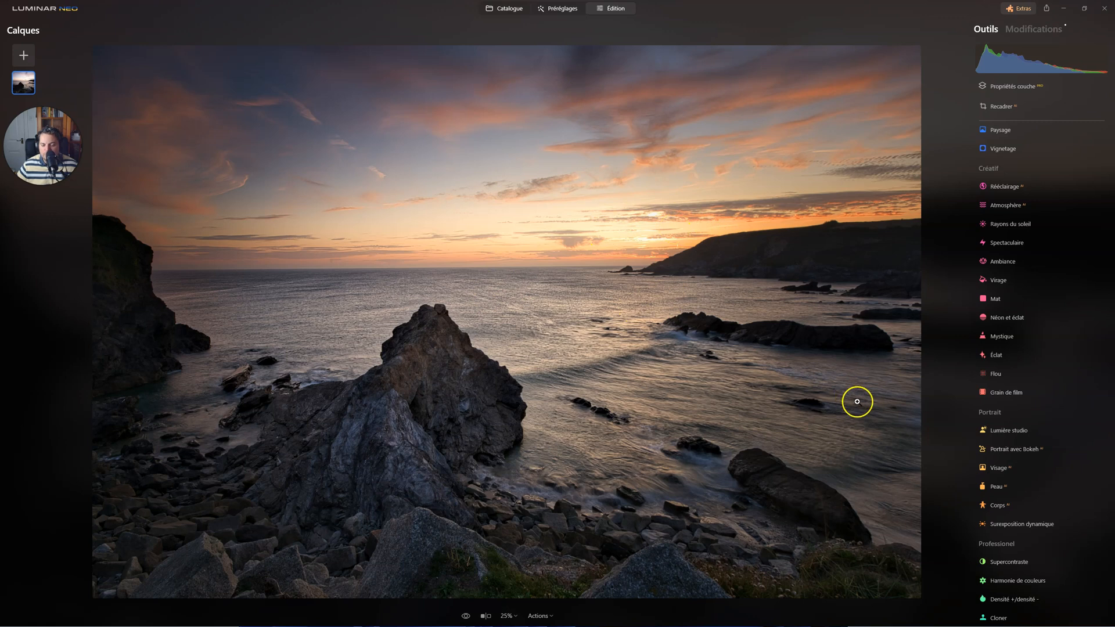
left_click(1010, 617)
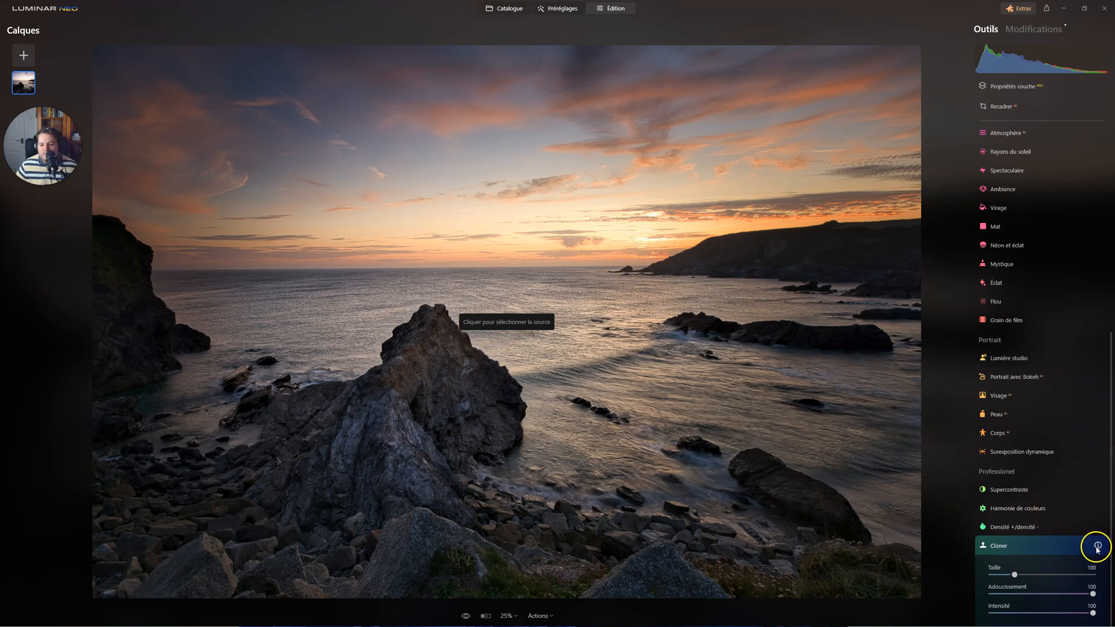
scroll(669, 235, "down", 2)
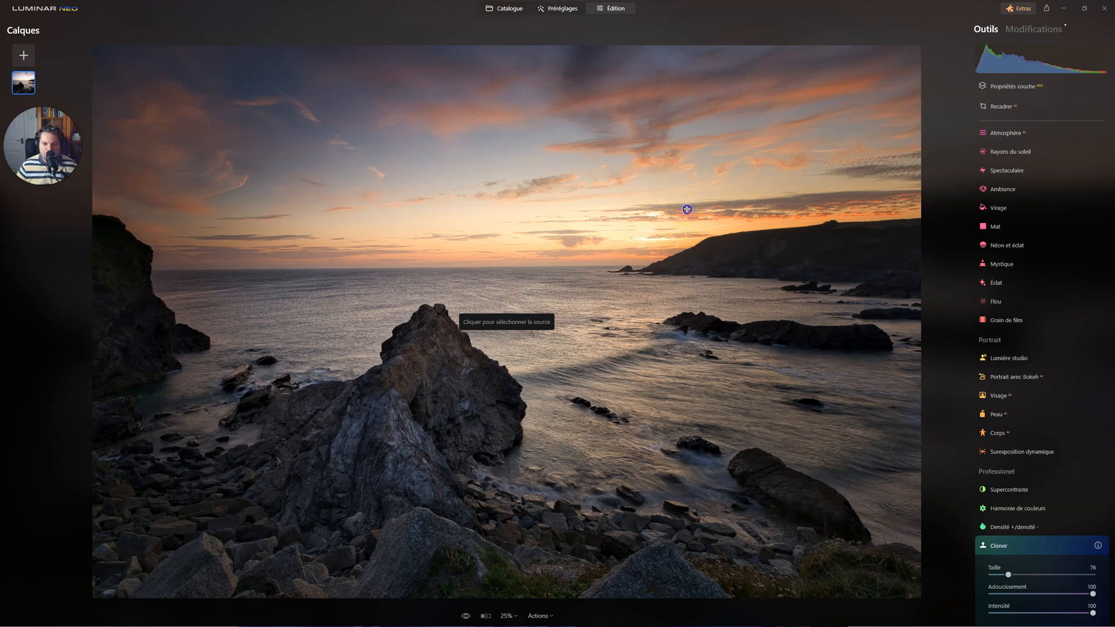
left_click(686, 209)
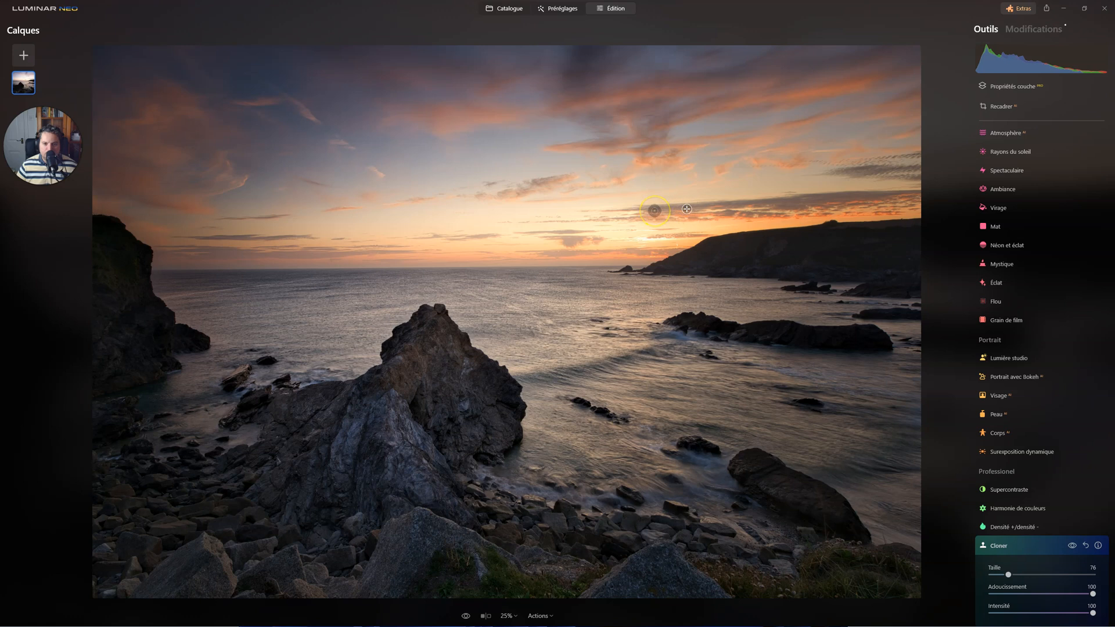
left_click_drag(655, 211, 663, 210)
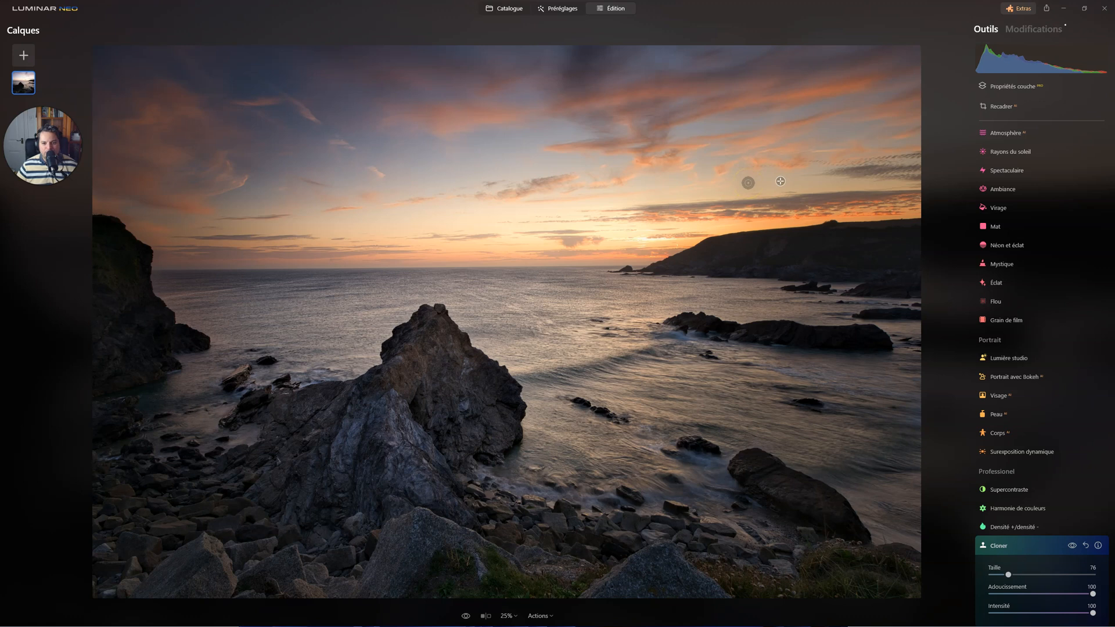
mouse_move(639, 211)
left_mouse_down()
mouse_move(661, 253)
mouse_move(696, 349)
mouse_move(726, 338)
mouse_move(618, 205)
mouse_move(719, 238)
mouse_move(691, 235)
mouse_move(672, 310)
mouse_move(613, 211)
mouse_move(660, 236)
mouse_move(573, 233)
mouse_move(693, 229)
left_mouse_up()
key("ctrl+z")
key("ctrl+z")
Sample the sky just above the horizon beside the sun and clone it over the bright sun spot near the headland.
key("alt")
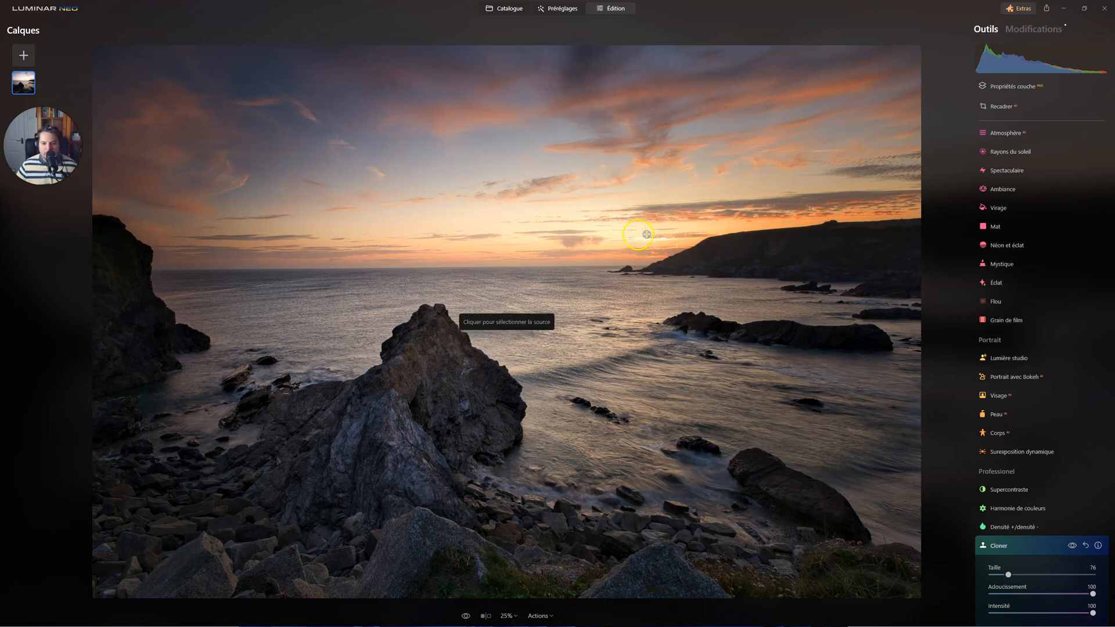
left_click(595, 238)
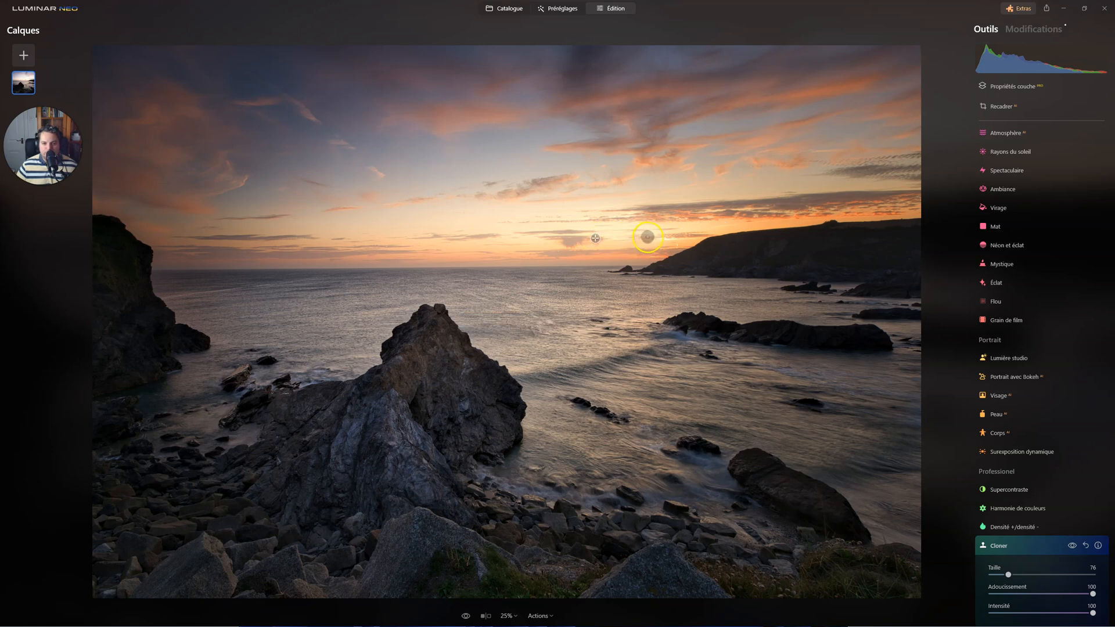
left_click(496, 232)
left_click(656, 238)
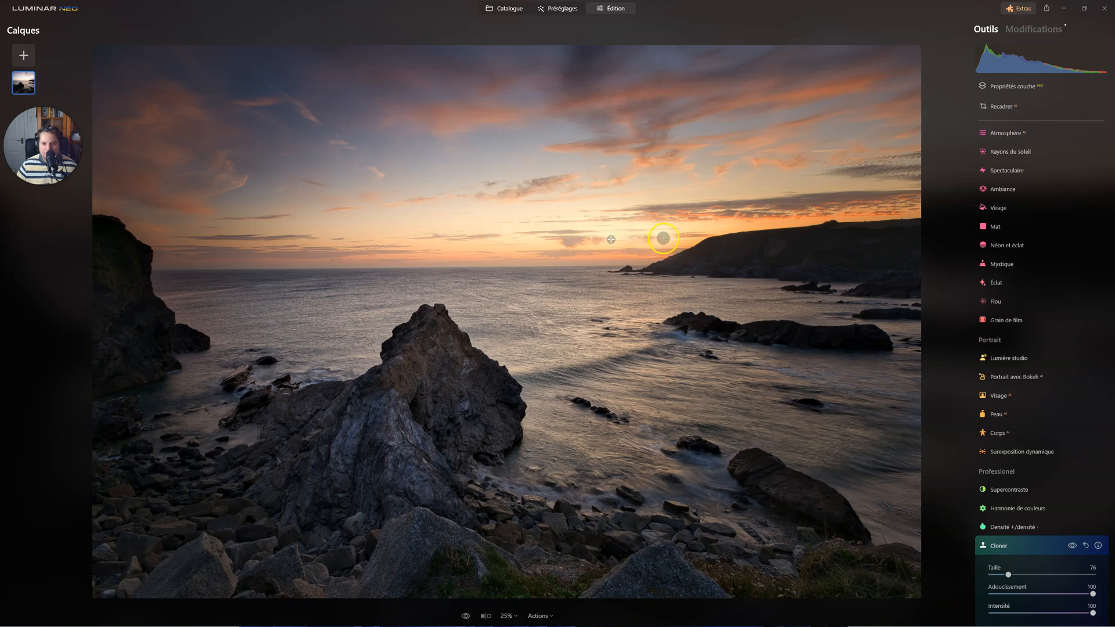
left_click(381, 212)
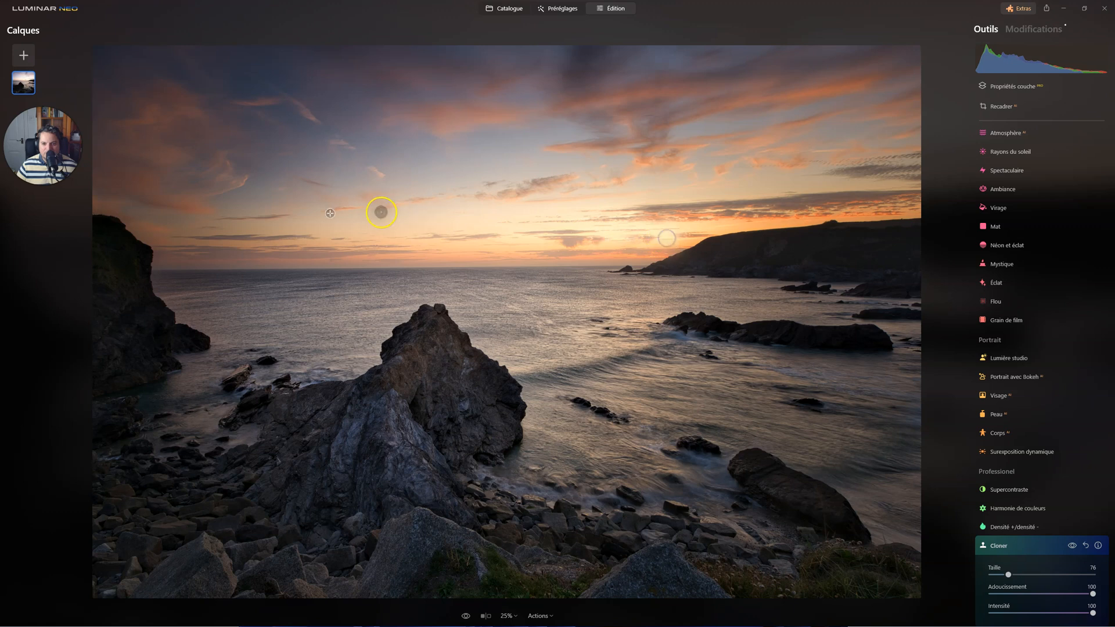
left_click(645, 260)
left_click(652, 257)
left_click(603, 244)
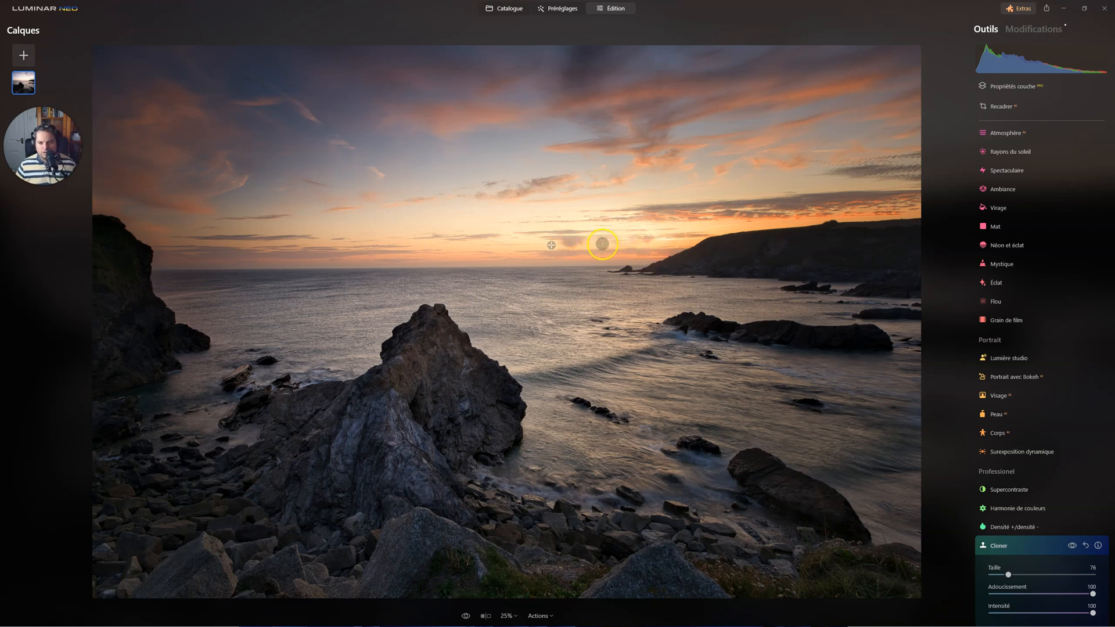
Resample the small cloud beside the sun and clone it over the bright sun spot with the brush at Taille 88.
key("alt")
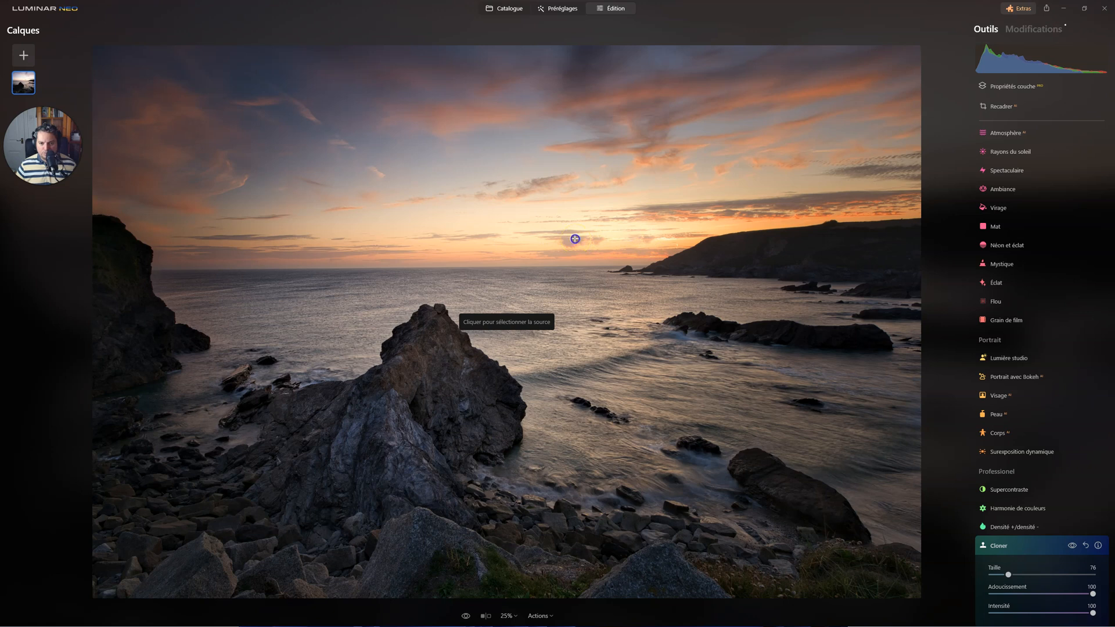
left_click(575, 238, "alt")
left_click(600, 235)
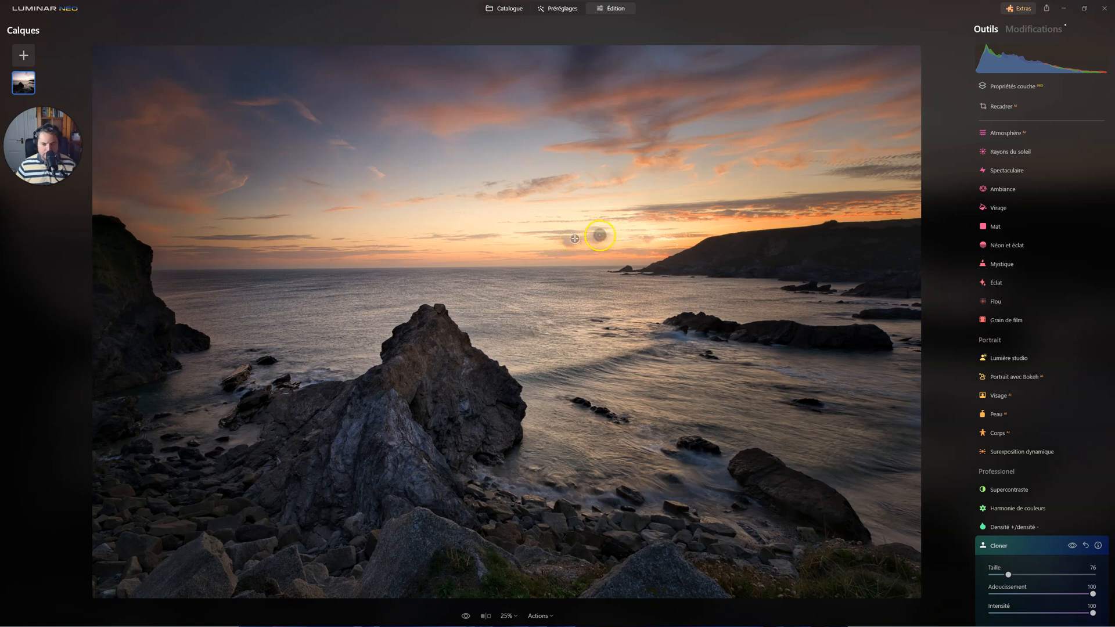
left_click_drag(600, 235, 644, 237)
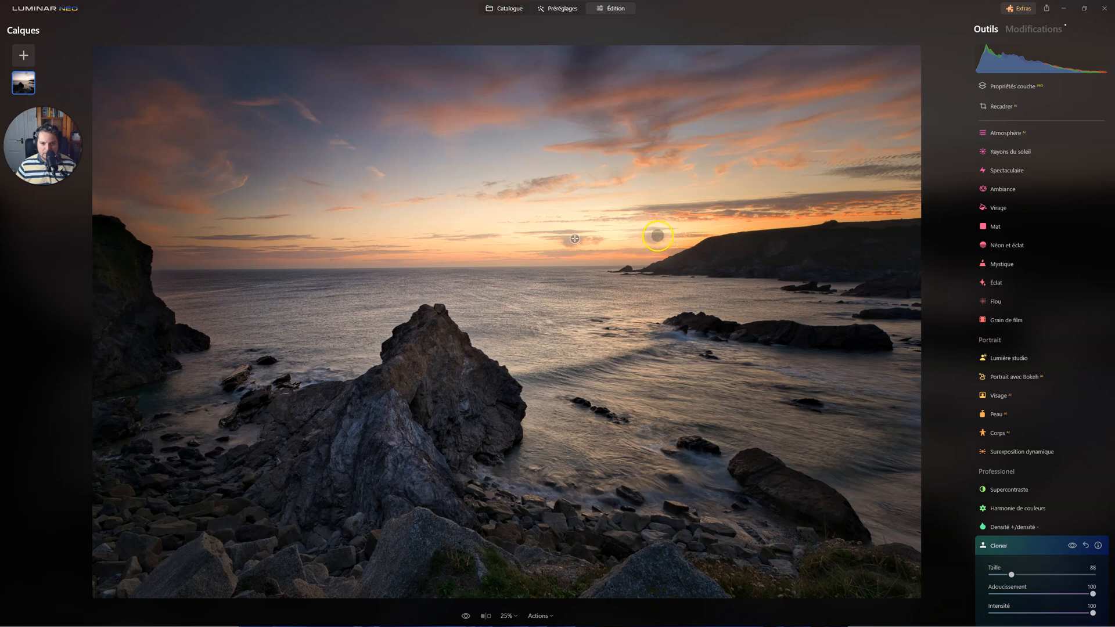
left_click(479, 283)
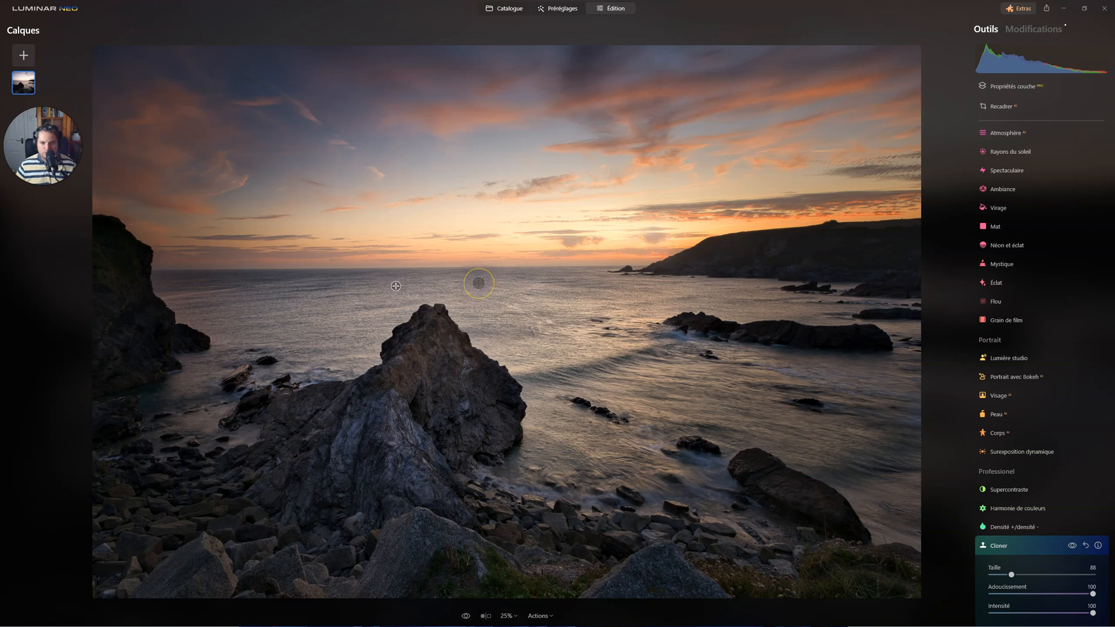
Compare the sky with and without the cloning, leaving the clone edit enabled, and close the Cloner tool.
left_click(1072, 545)
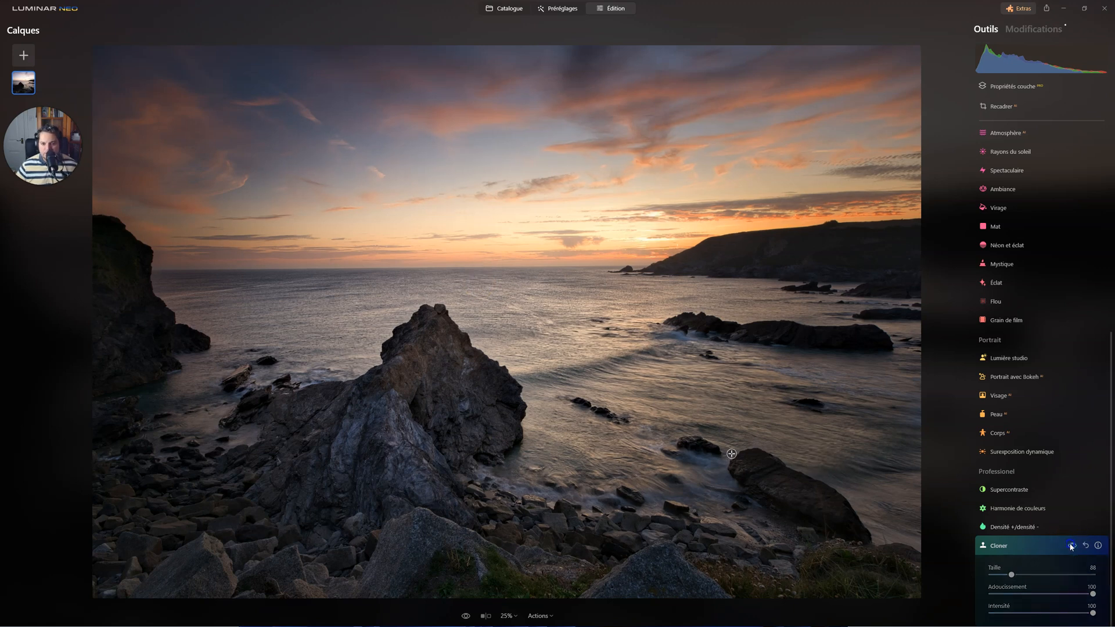
left_click(1071, 546)
left_click_drag(1042, 543, 1013, 547)
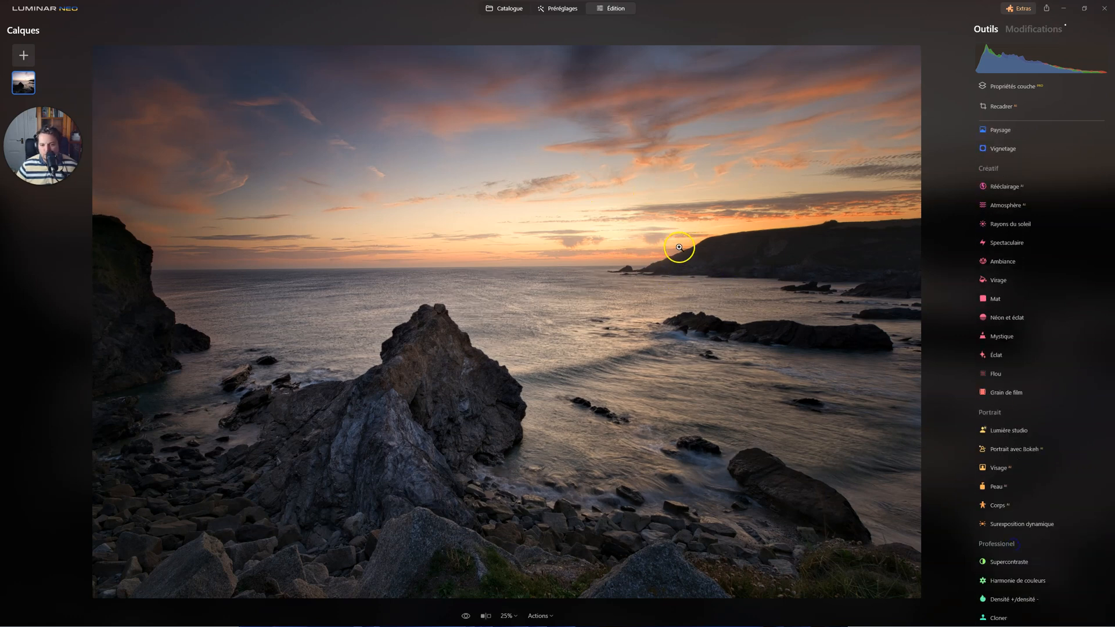
Erase the small blemish at the edge of the headland's slope below the sun using Effacer with Taille 20.
scroll(1016, 273, "up", 3)
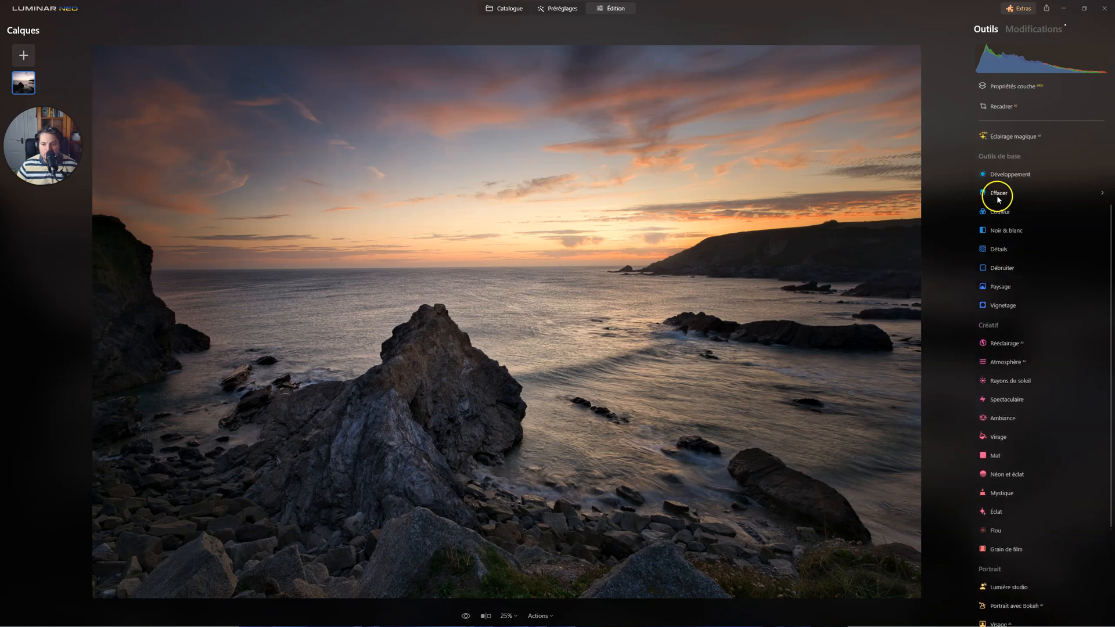
left_click(997, 192)
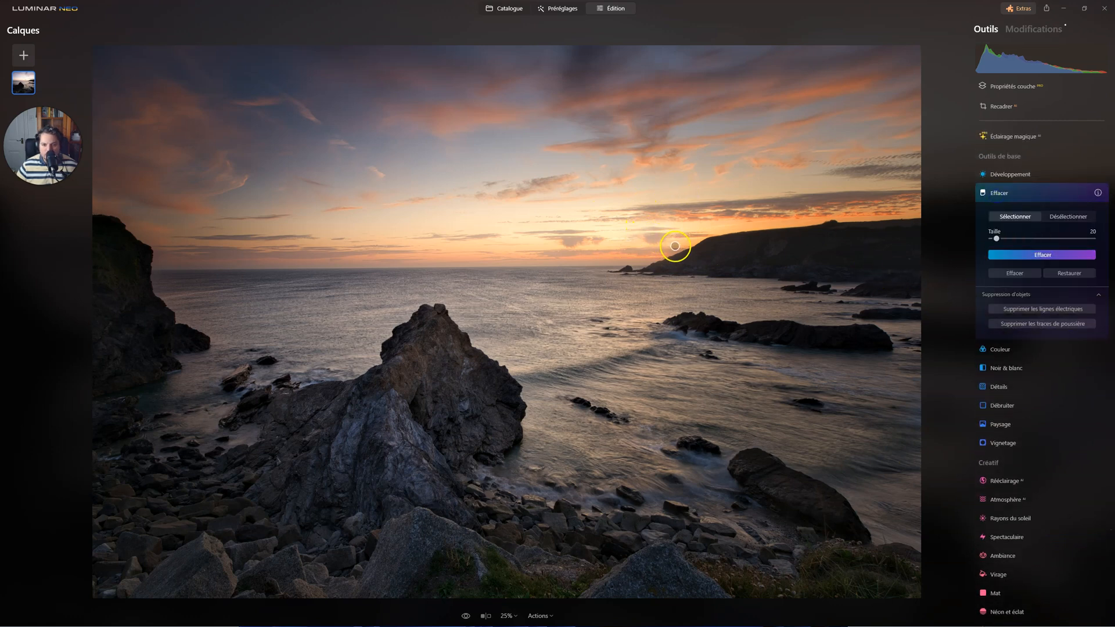
left_click(678, 244)
left_click(1048, 257)
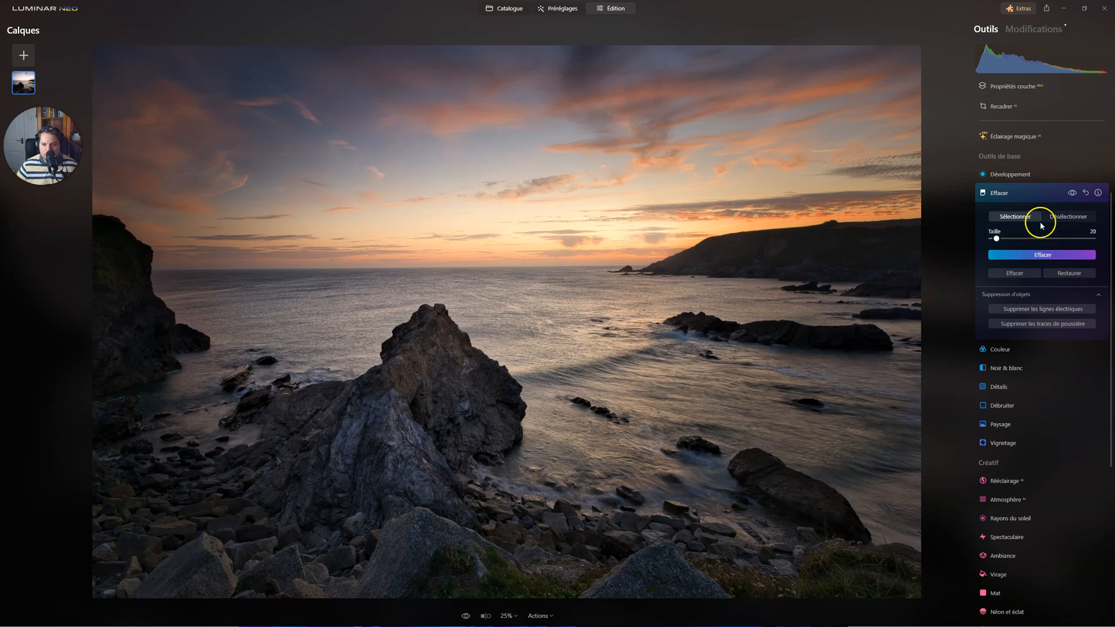
left_click(1010, 195)
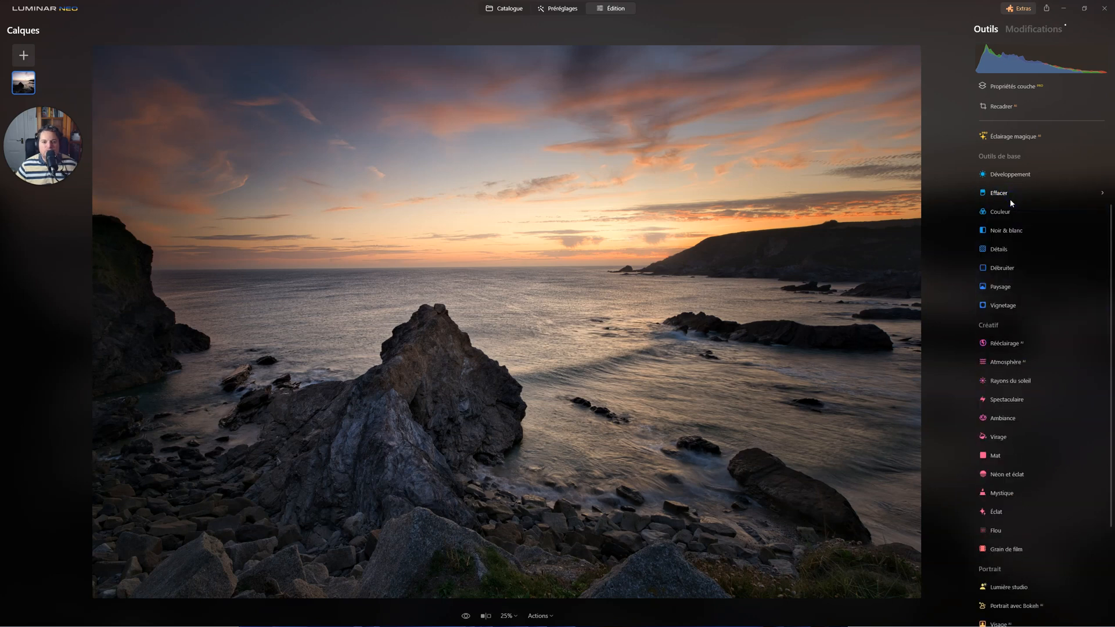